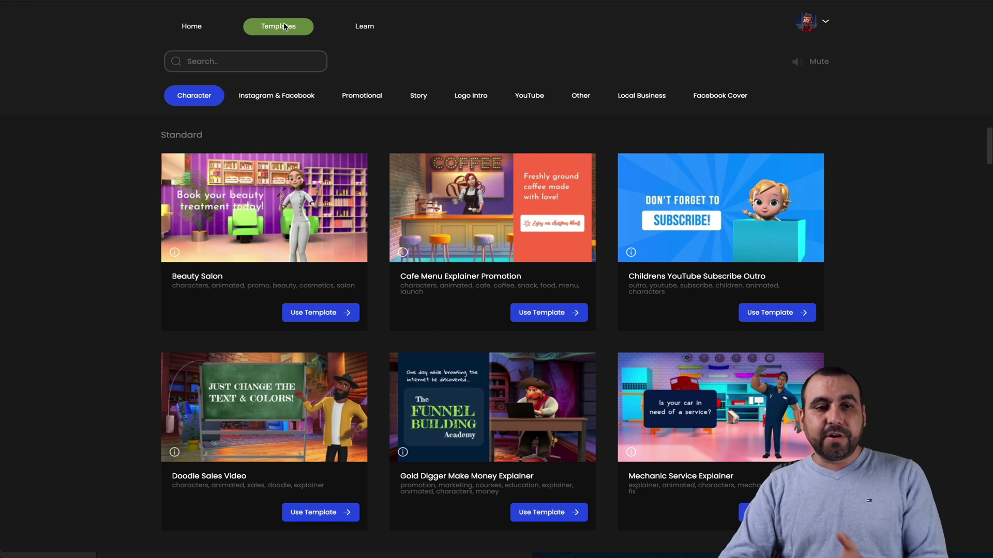
# Preview several Character templates by resting on their thumbnails.
pyautogui.click(381, 209)
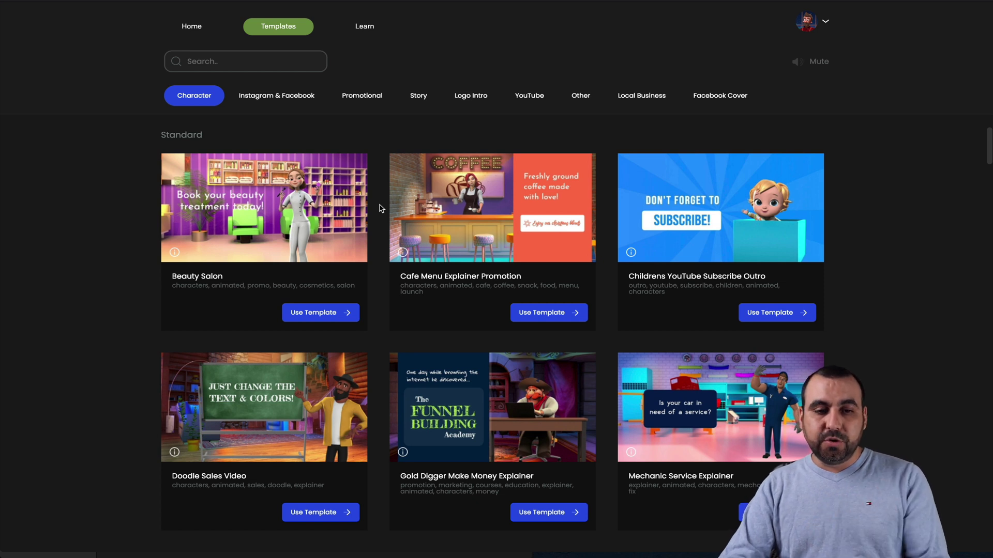
pyautogui.moveTo(279, 213)
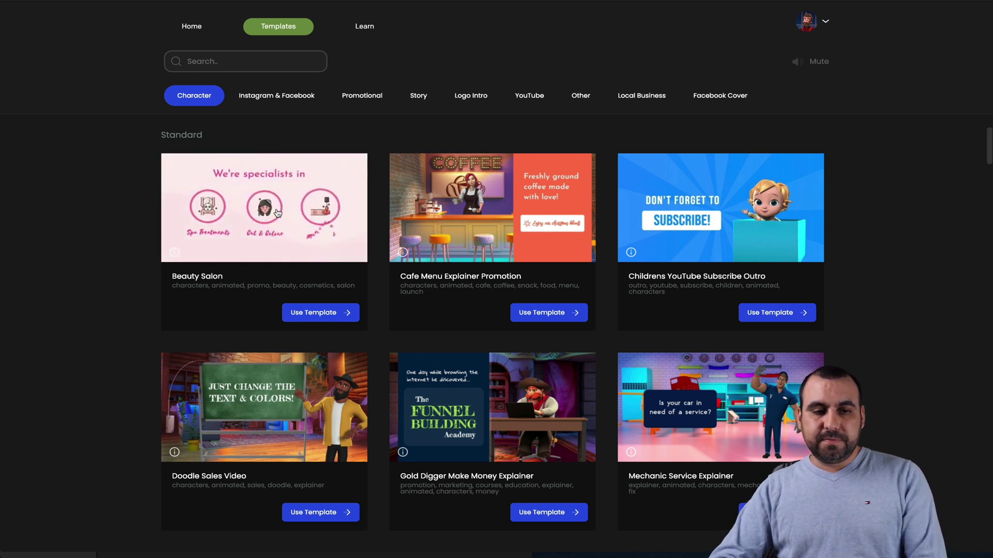
pyautogui.moveTo(563, 184)
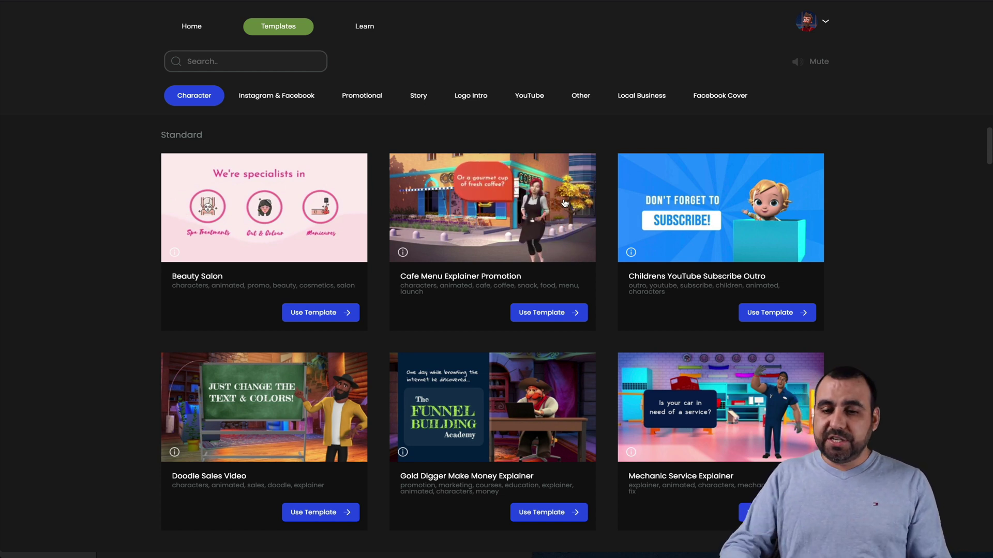
pyautogui.moveTo(678, 403)
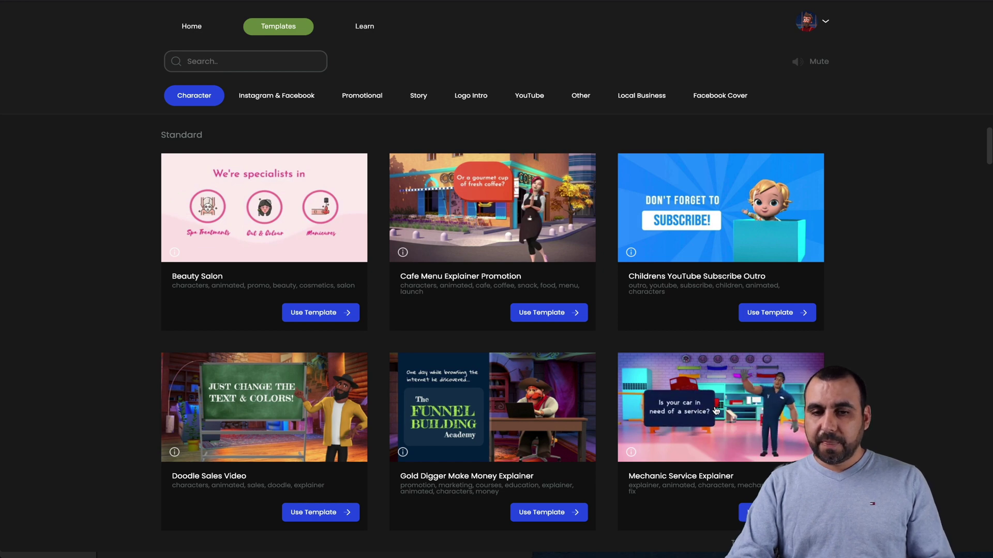
pyautogui.scroll(-10, 875, 404)
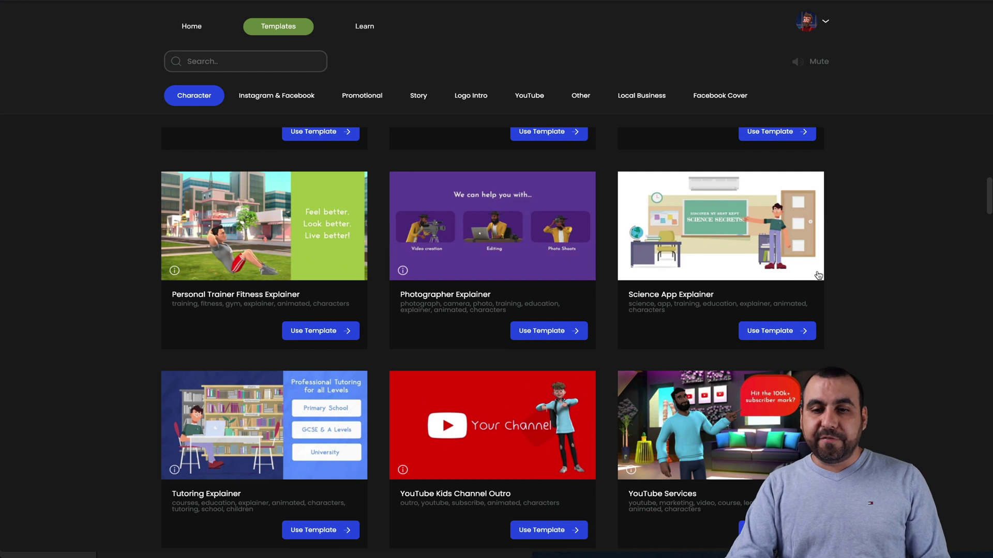
pyautogui.moveTo(758, 228)
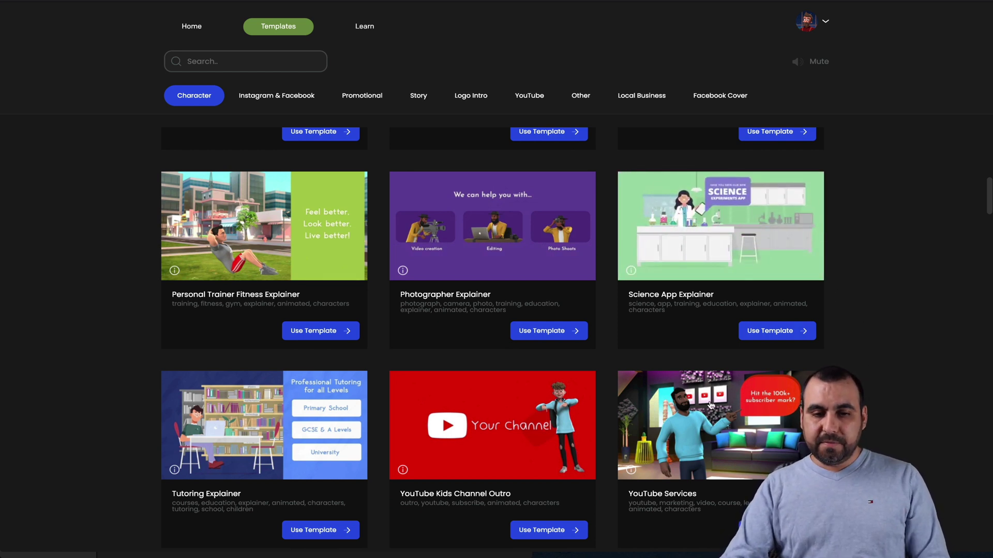
pyautogui.moveTo(701, 418)
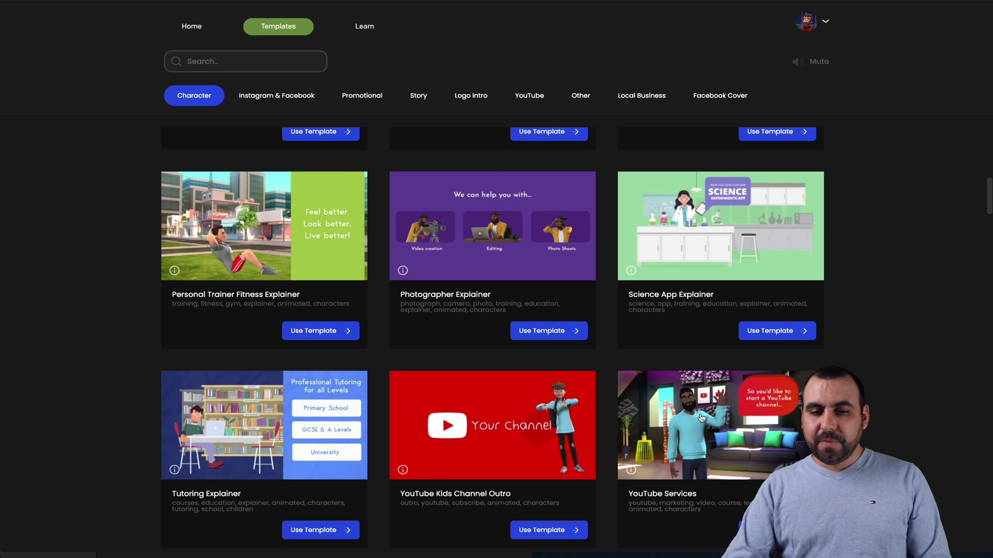
# Scroll to the end of the Character templates, reaching the vertical story designs.
pyautogui.scroll(-12, 898, 457)
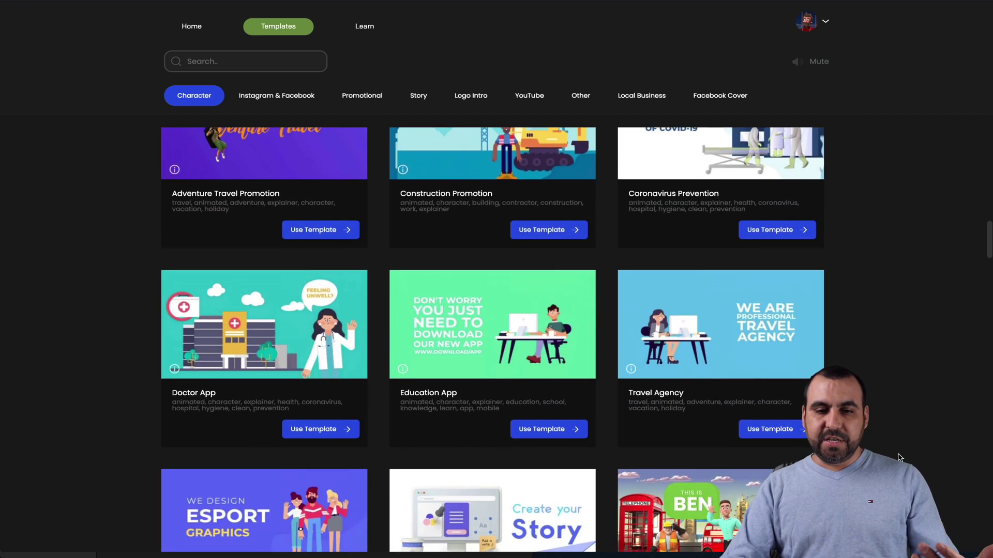
pyautogui.scroll(-9, 899, 458)
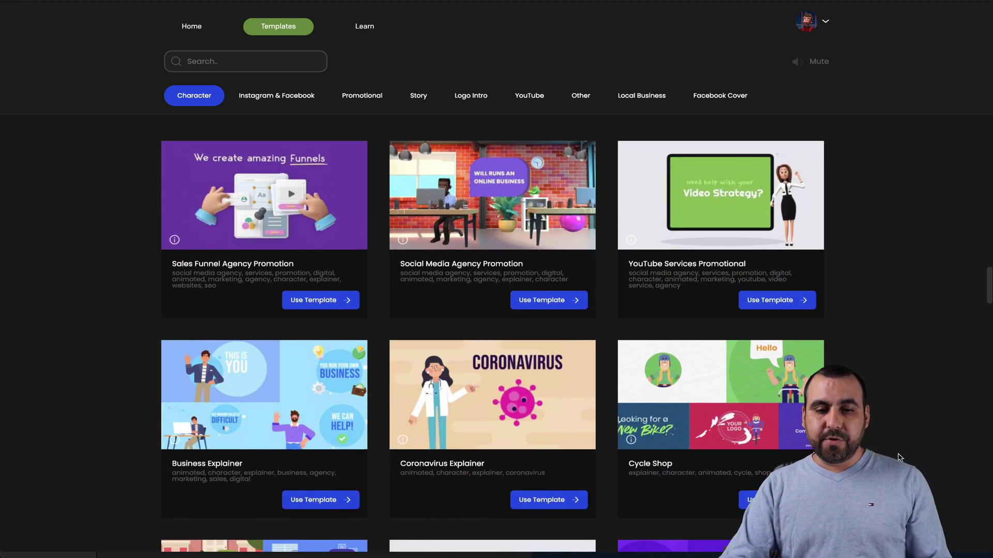
pyautogui.scroll(-7, 899, 458)
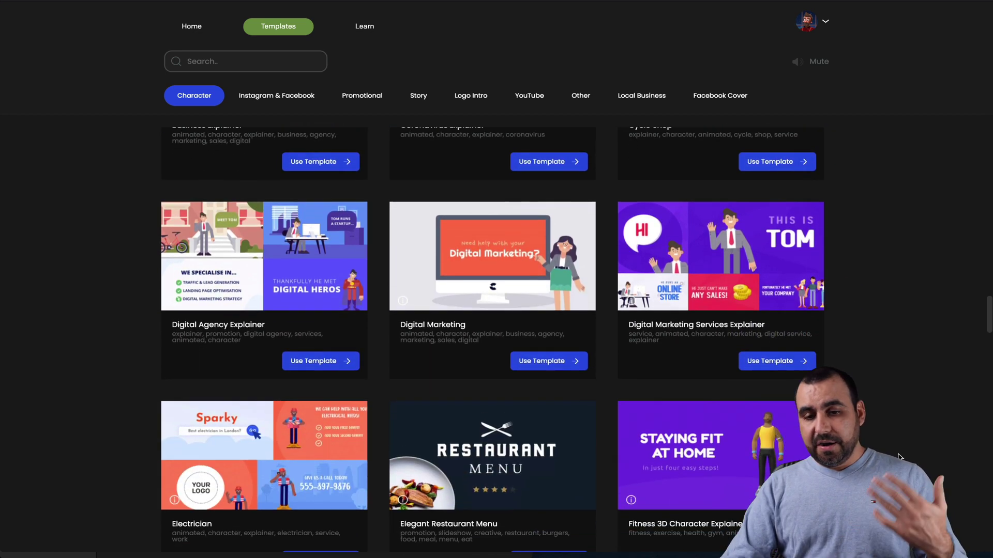
pyautogui.scroll(-4, 898, 458)
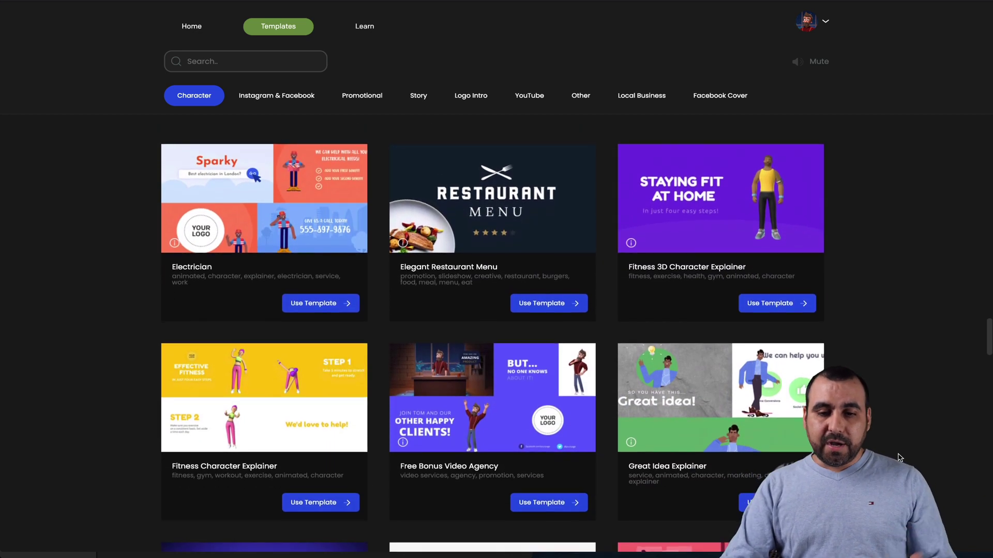
pyautogui.scroll(-8, 898, 457)
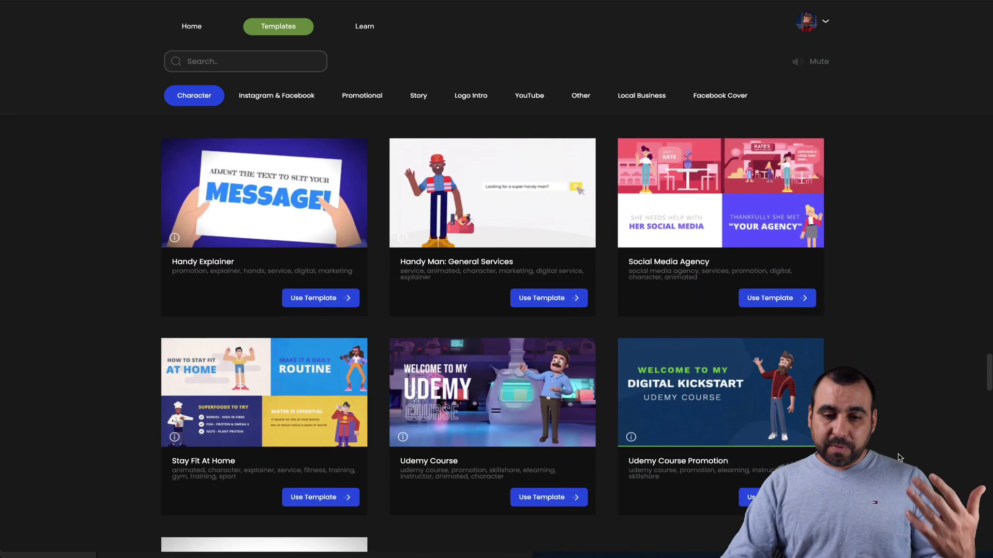
pyautogui.scroll(-8, 898, 458)
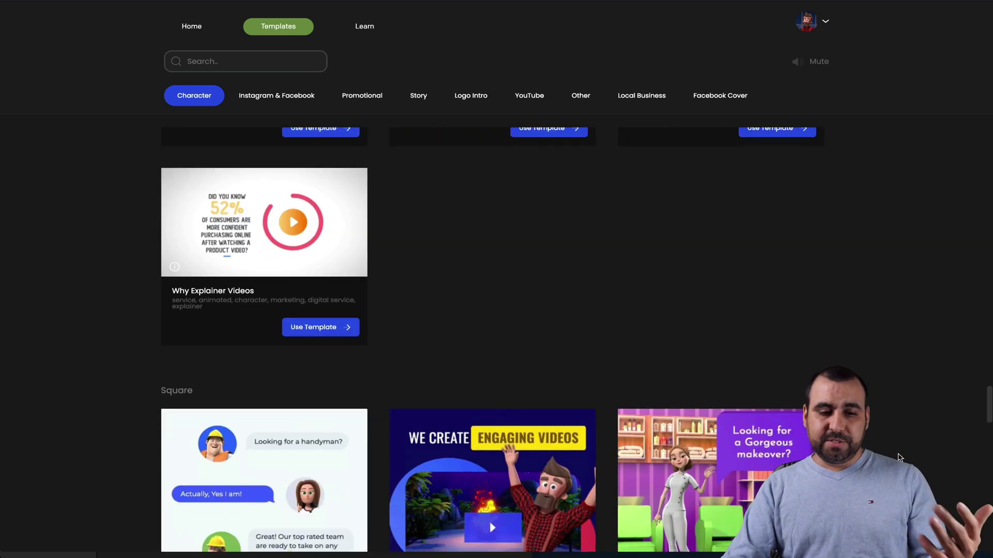
pyautogui.scroll(-1, 899, 458)
pyautogui.scroll(-6, 785, 401)
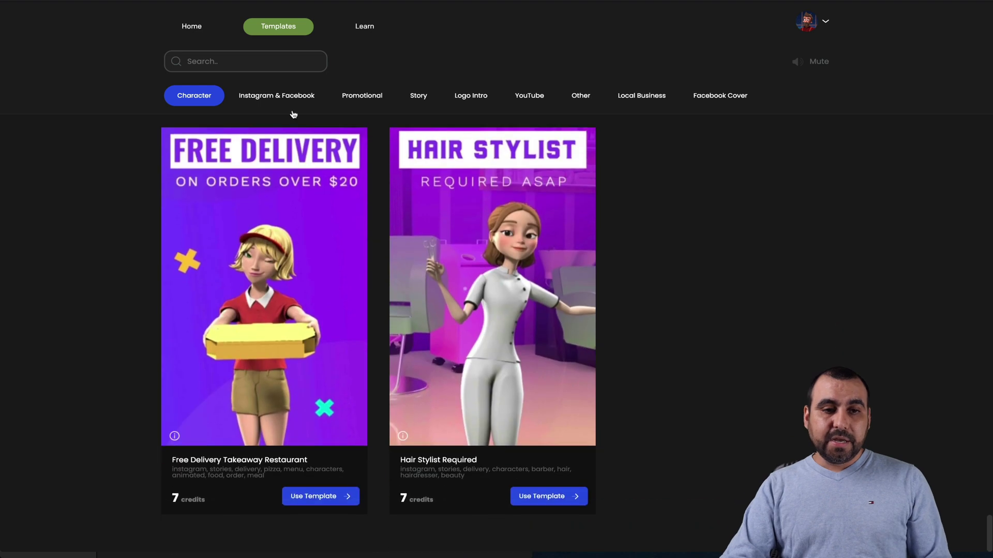
# Browse down through the Instagram & Facebook templates.
pyautogui.click(275, 97)
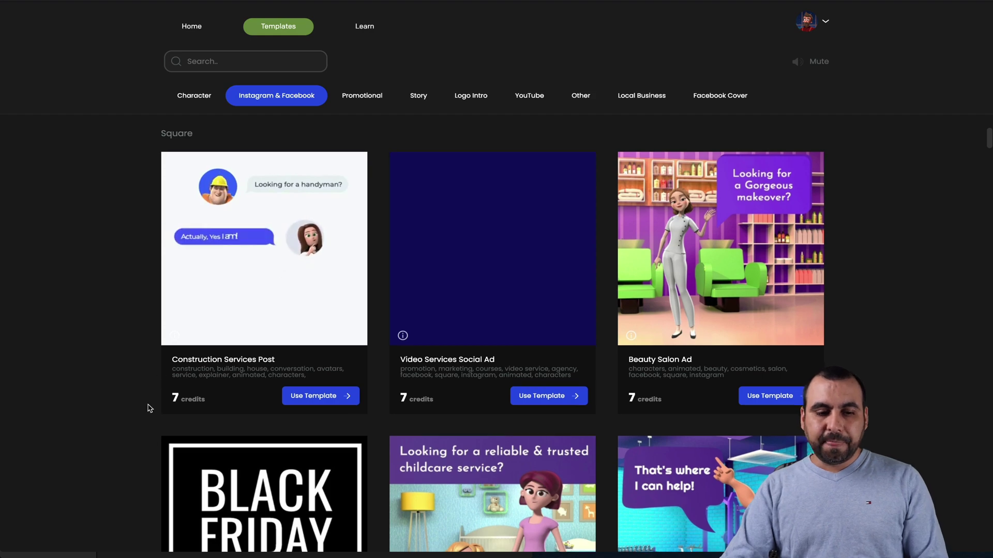
pyautogui.scroll(-5, 150, 404)
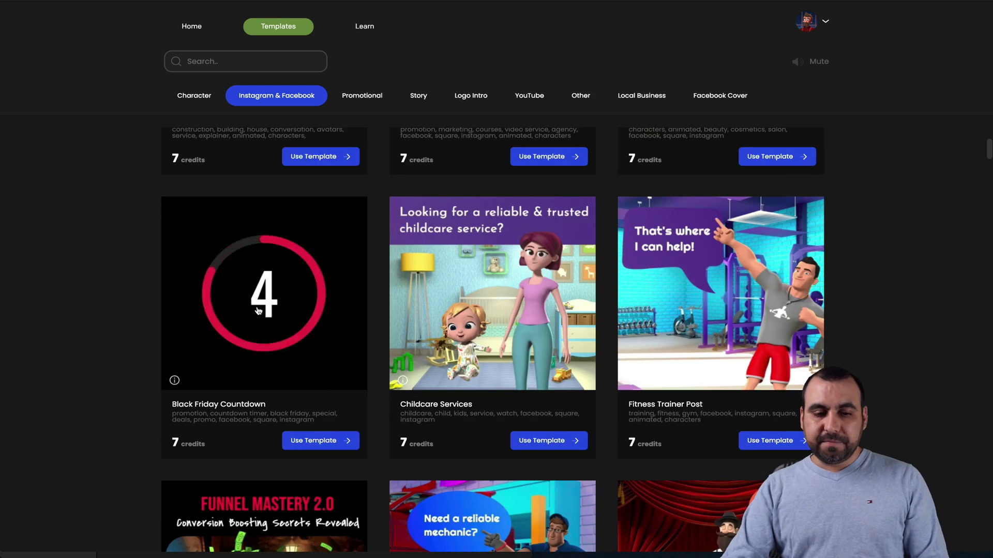
pyautogui.scroll(-8, 130, 397)
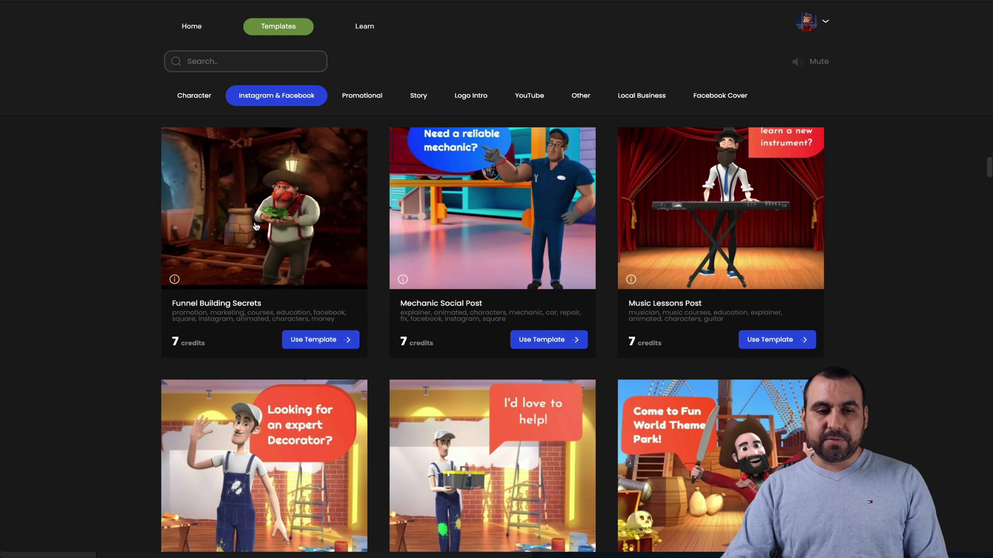
pyautogui.scroll(-5, 44, 480)
pyautogui.scroll(-16, 44, 480)
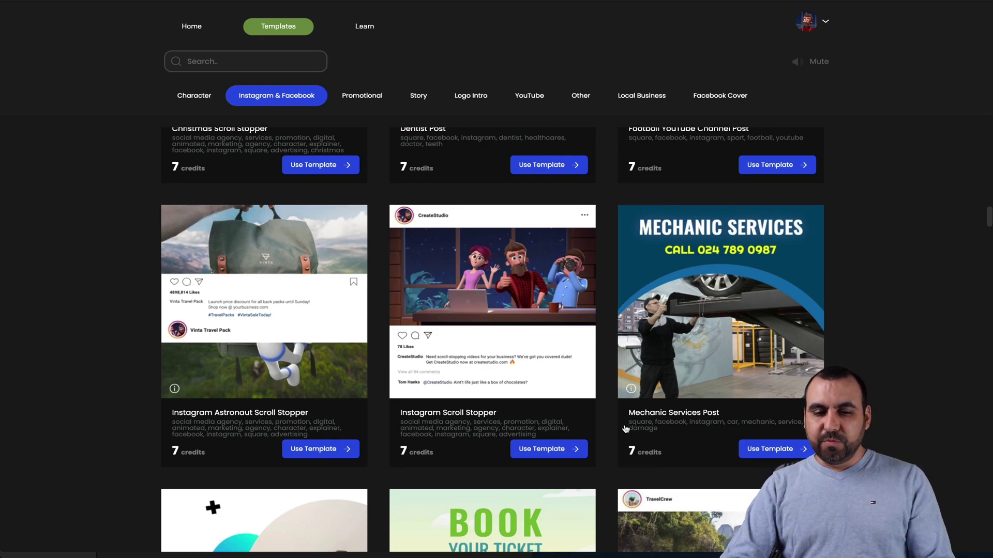
pyautogui.scroll(-15, 625, 429)
pyautogui.scroll(-7, 625, 429)
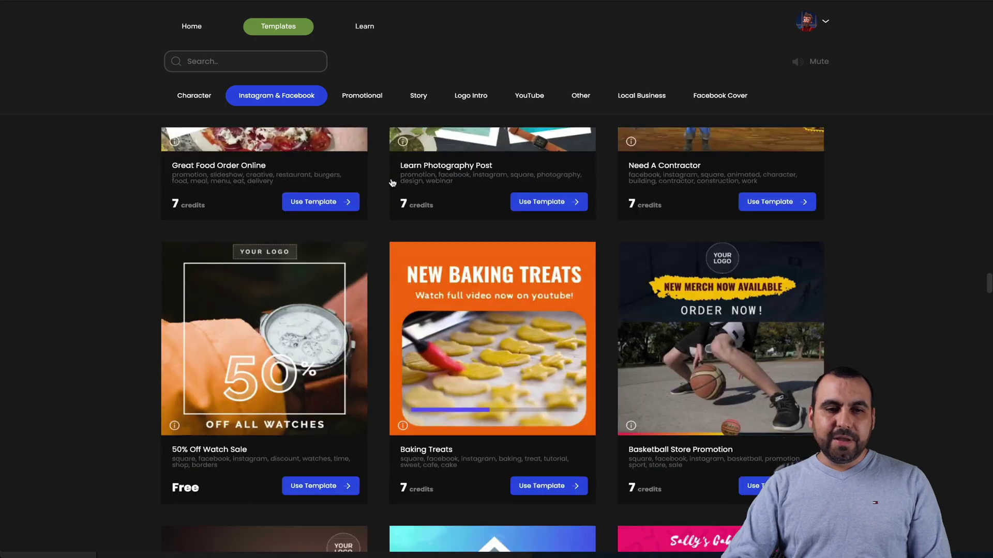
# Switch to the Promotional templates and scroll through them.
pyautogui.click(362, 95)
pyautogui.scroll(-8, 441, 294)
pyautogui.scroll(-20, 441, 293)
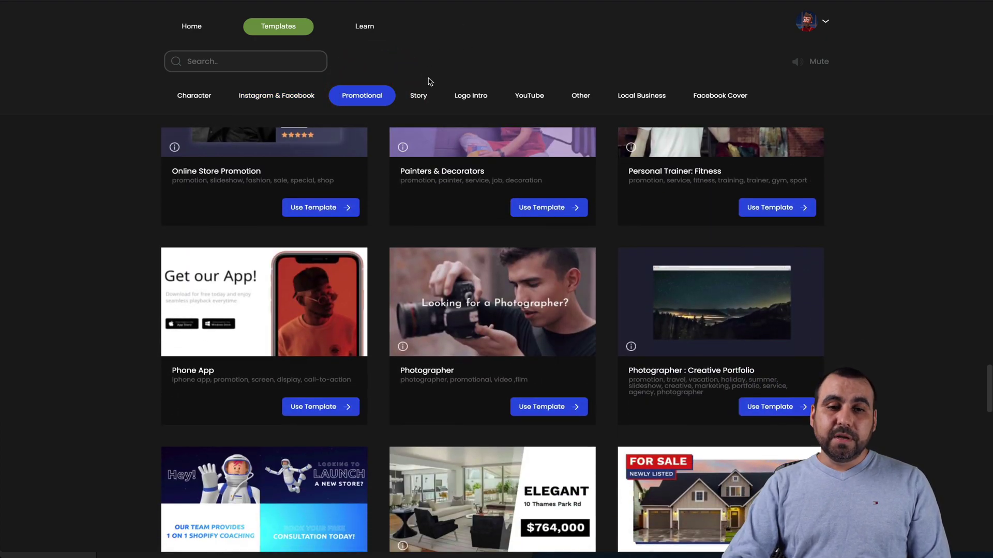
# Preview and scroll through the Logo Intro templates.
pyautogui.click(420, 96)
pyautogui.click(469, 102)
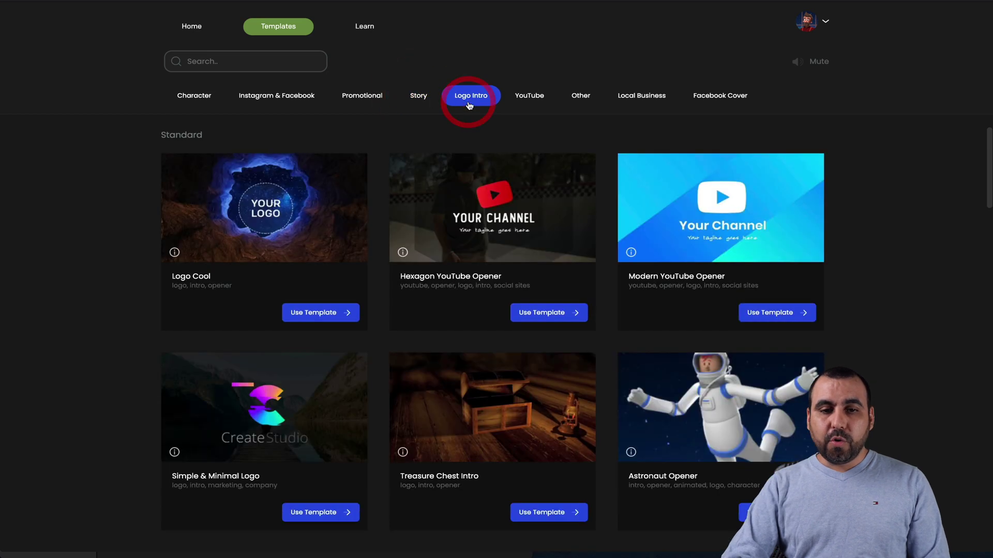
pyautogui.moveTo(537, 212)
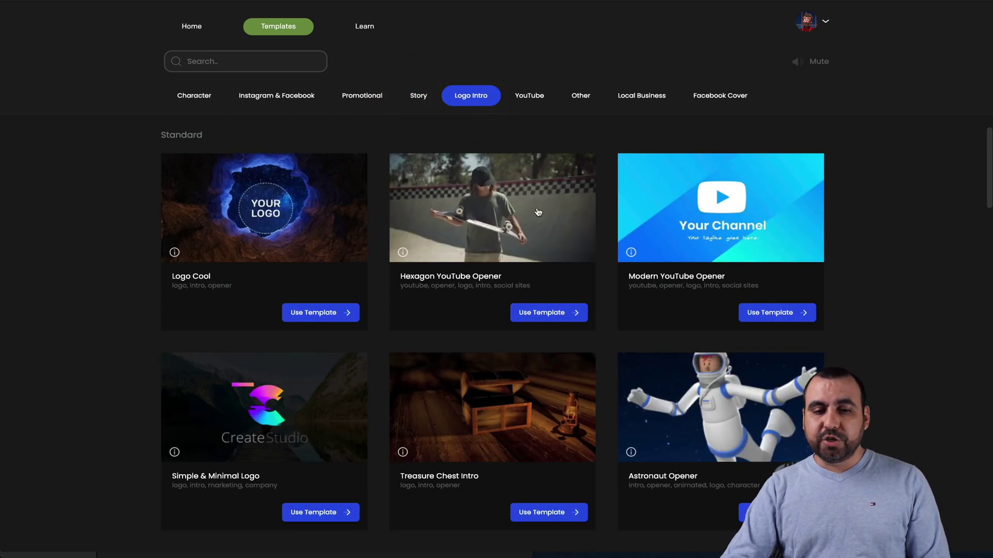
pyautogui.scroll(-7, 538, 212)
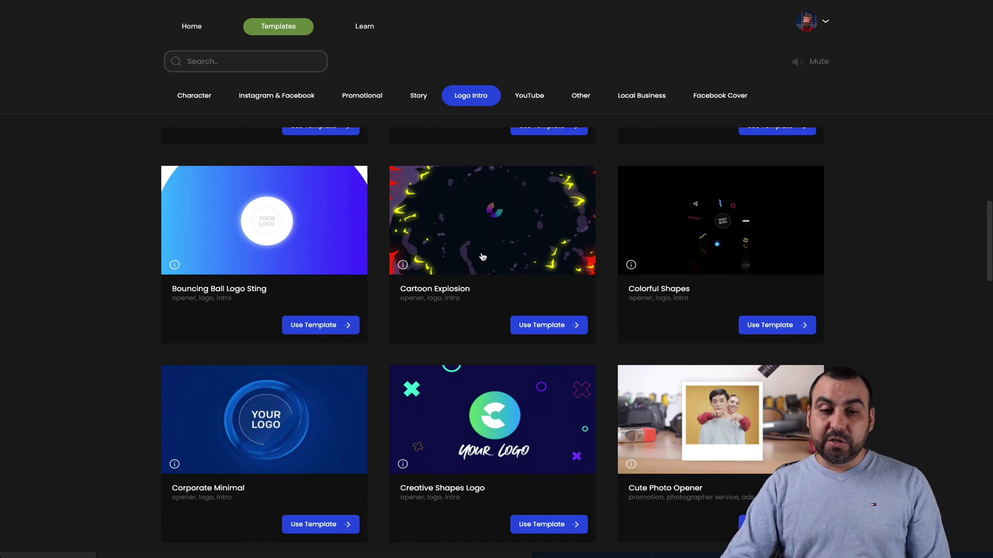
pyautogui.moveTo(474, 403)
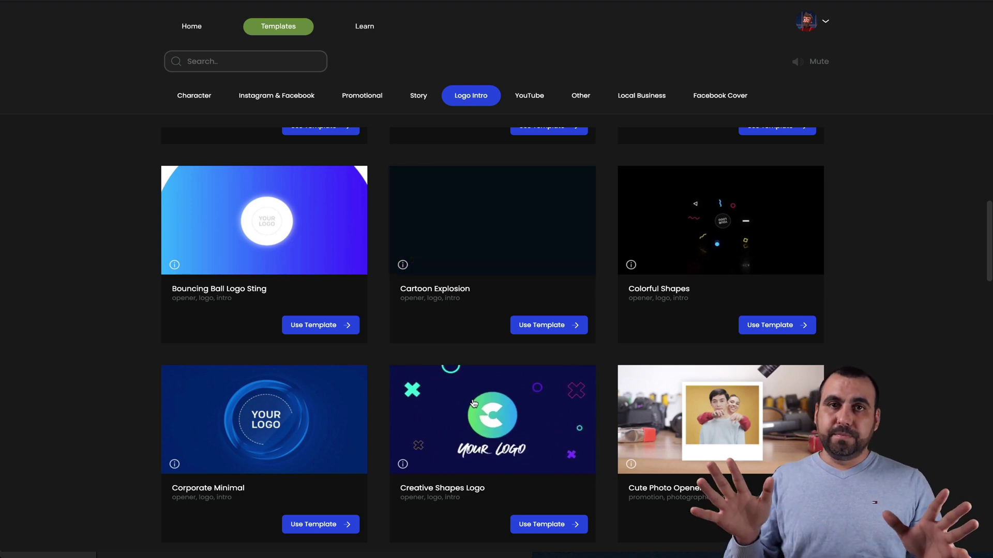
pyautogui.scroll(-10, 473, 403)
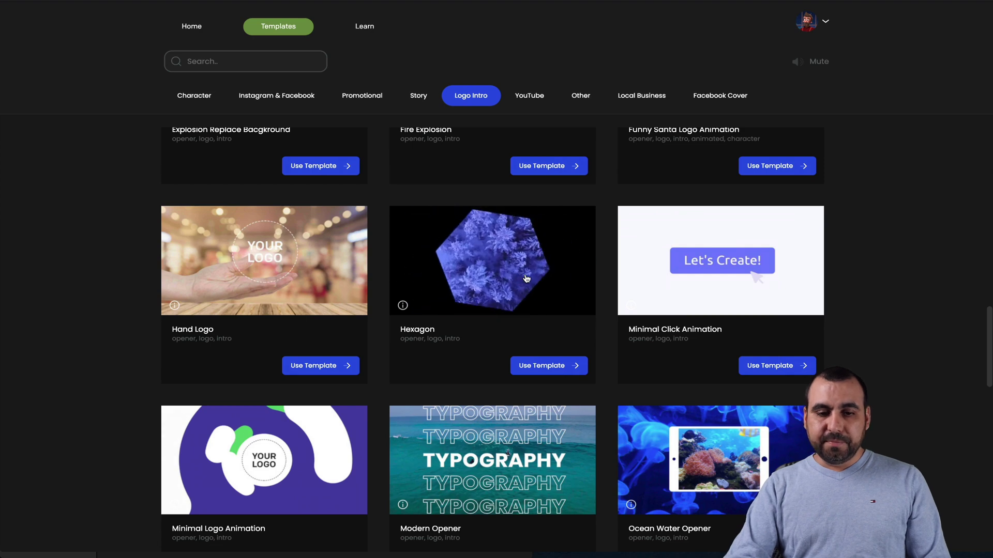
pyautogui.scroll(-15, 527, 279)
pyautogui.scroll(-3, 526, 278)
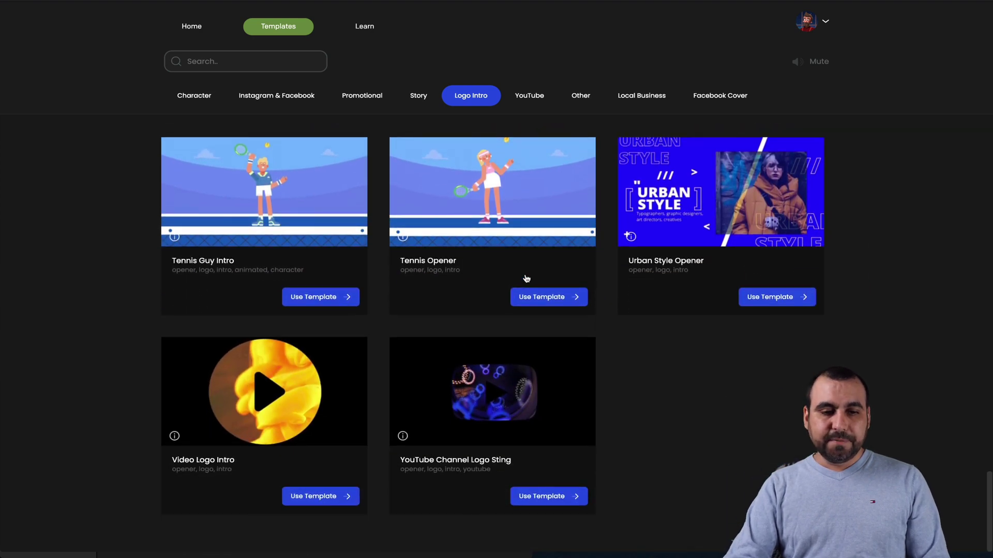
# Glance at the YouTube, Other, Local Business and Facebook Cover categories, then return to Character.
pyautogui.click(533, 95)
pyautogui.click(574, 99)
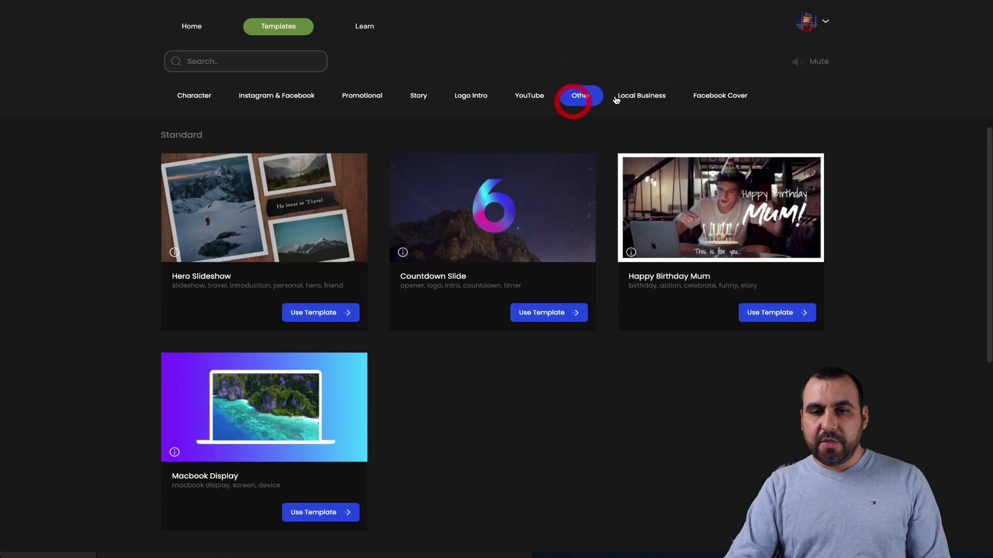
pyautogui.click(641, 95)
pyautogui.click(723, 96)
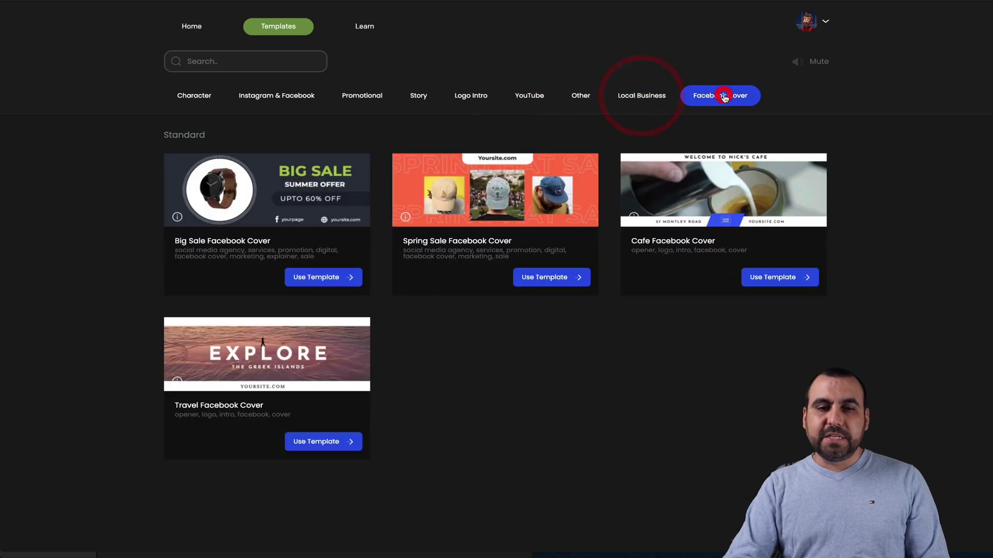
pyautogui.click(198, 104)
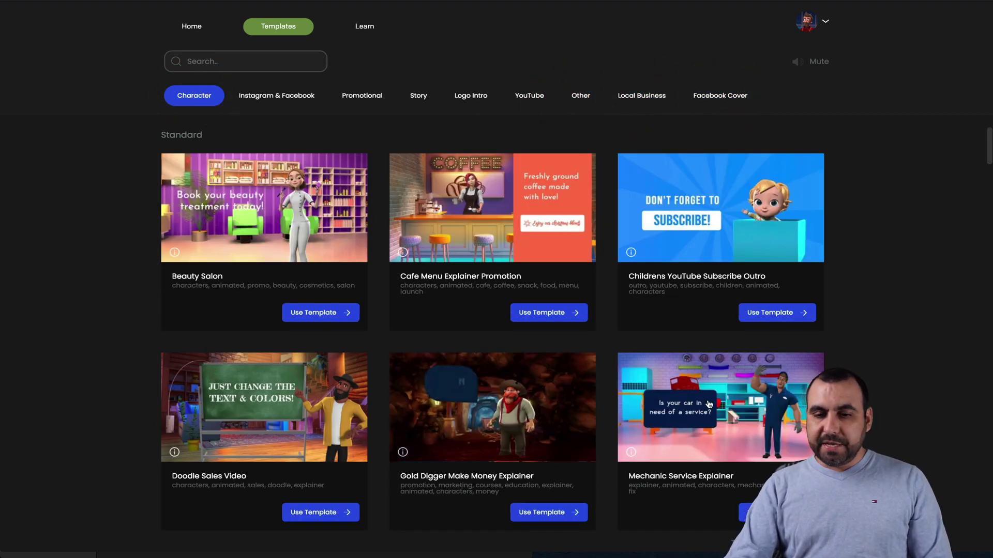
# Create a new project from the Mechanic Service Explainer template.
pyautogui.click(755, 513)
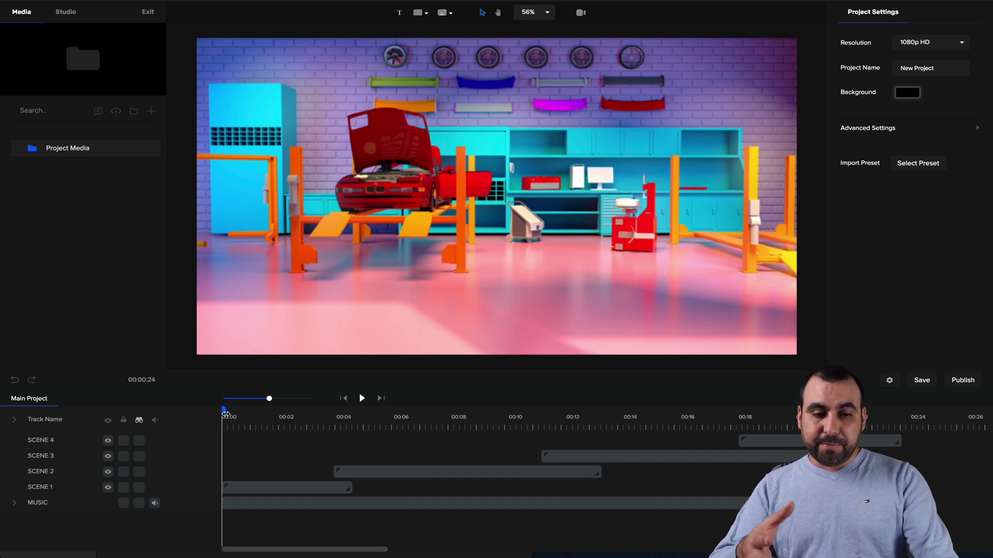
# Play the mechanic project and pause at about 00:08 on the "We can help!" slide.
pyautogui.press('space')
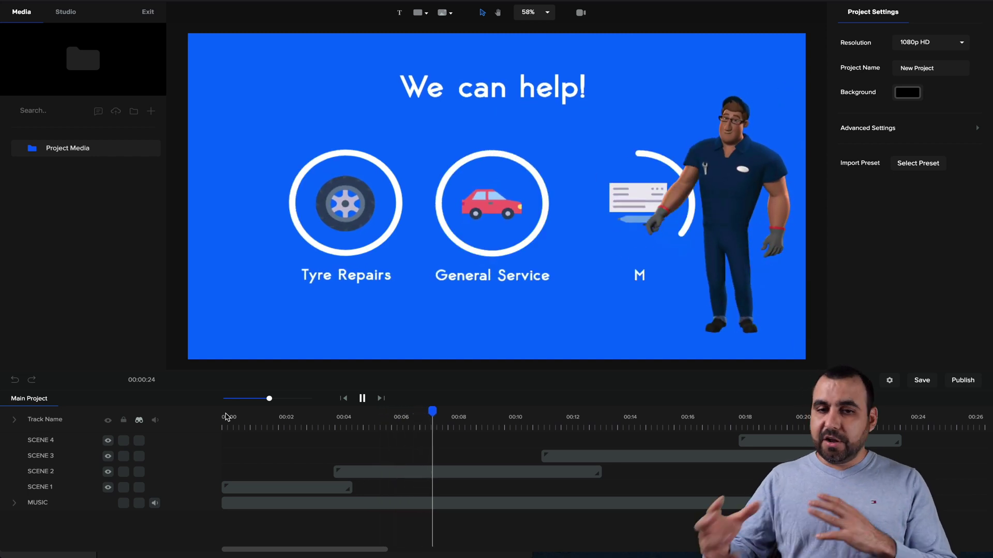
pyautogui.press('space')
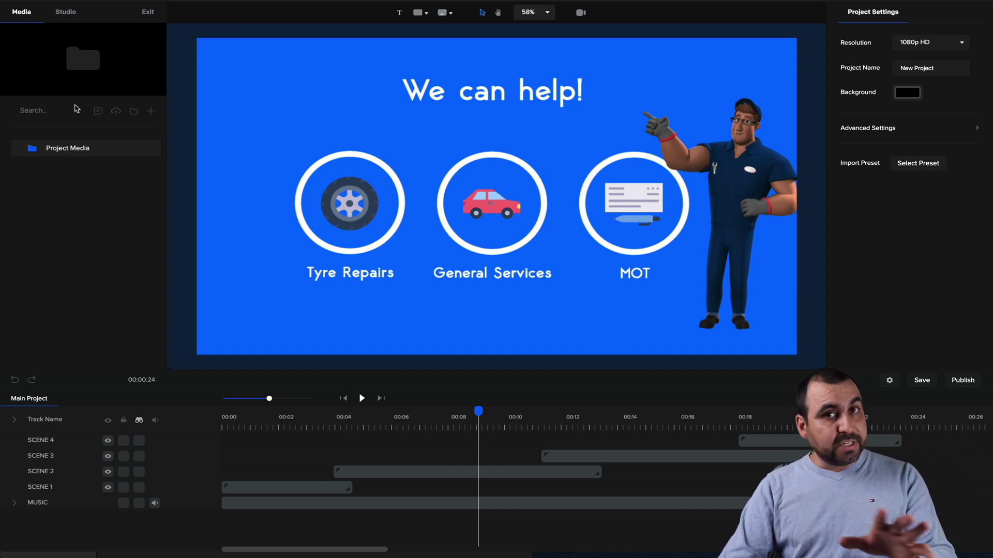
# Show the Studio library of scenes, characters and backgrounds in the left panel.
pyautogui.click(65, 14)
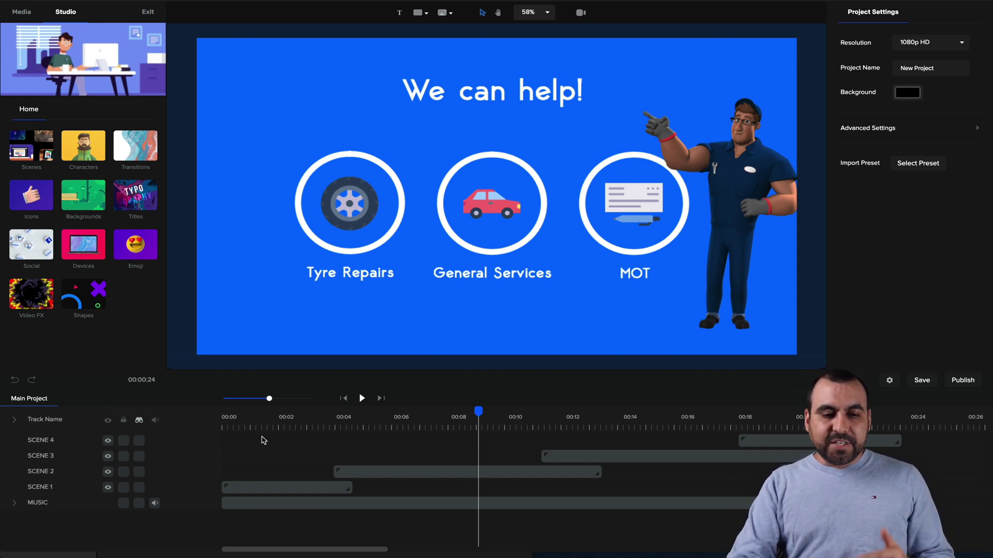
# Inspect the Scene 1 and Scene 2 clips and scrub to about 3.5 seconds.
pyautogui.click(285, 420)
pyautogui.click(287, 484)
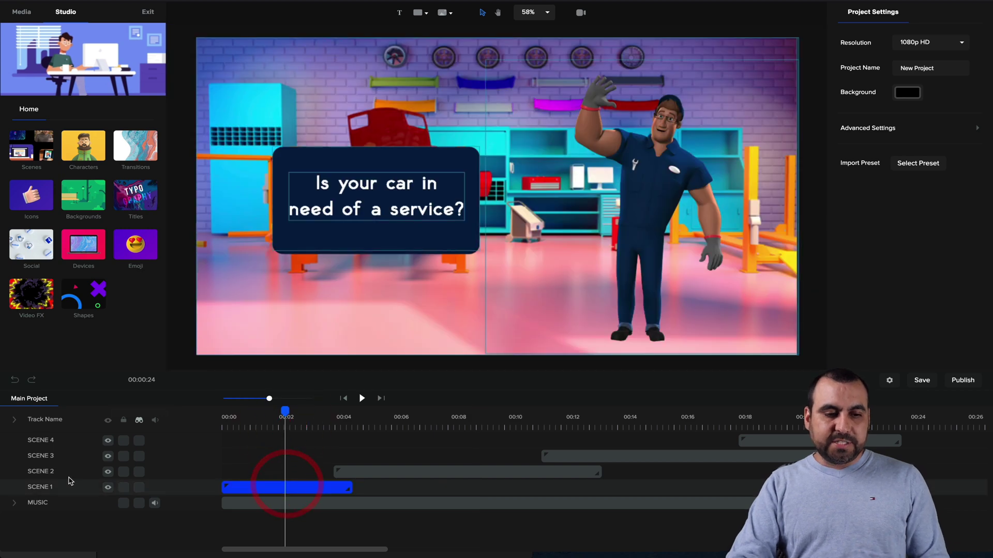
pyautogui.click(381, 472)
pyautogui.click(396, 429)
pyautogui.click(334, 422)
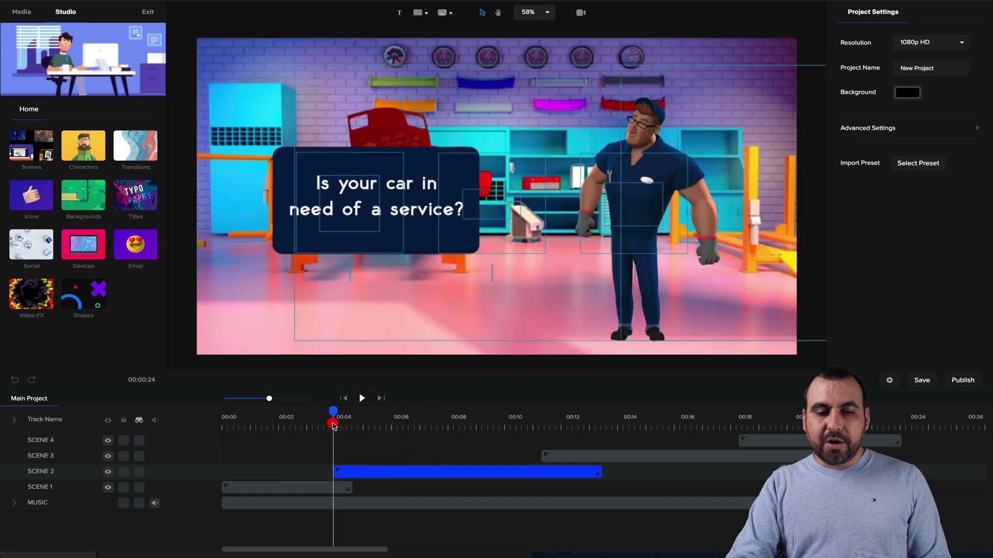
pyautogui.click(324, 418)
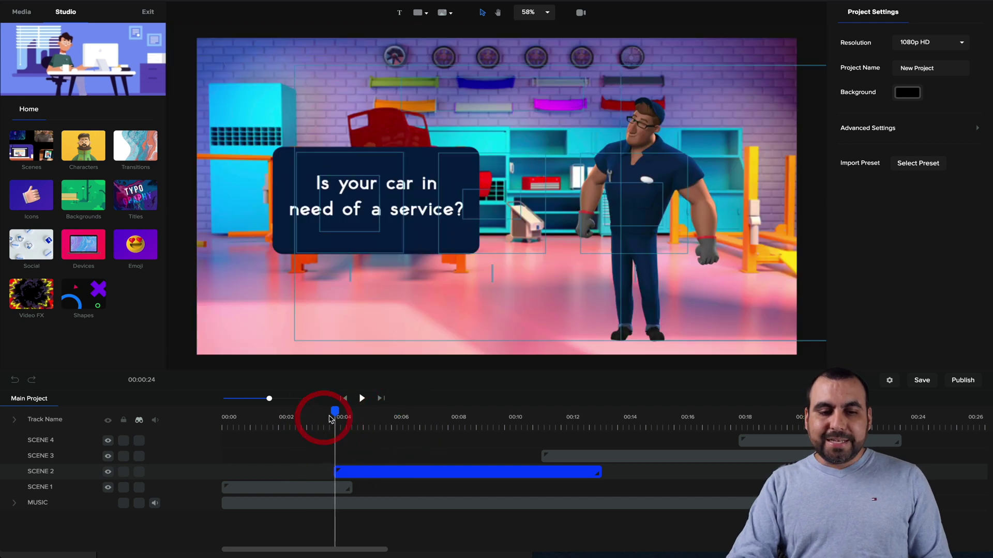
pyautogui.click(327, 414)
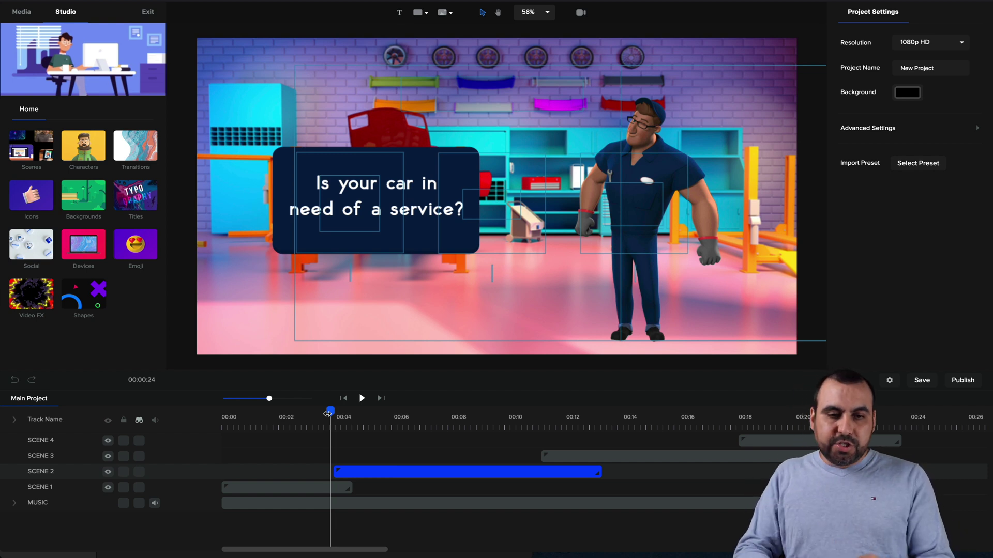
pyautogui.moveTo(328, 413); pyautogui.dragTo(321, 414)
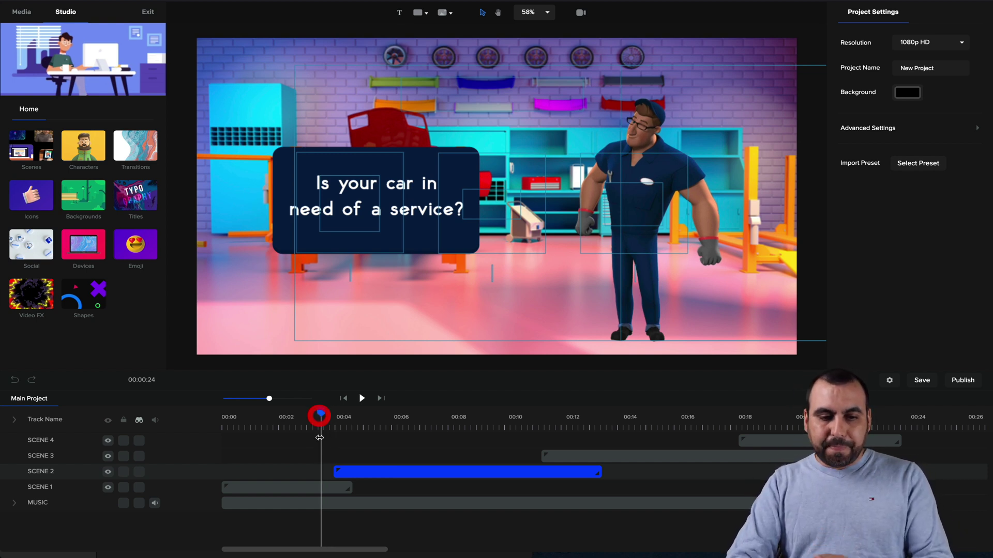
# Play the transition from the first scene into the second.
pyautogui.click(322, 488)
pyautogui.click(356, 472)
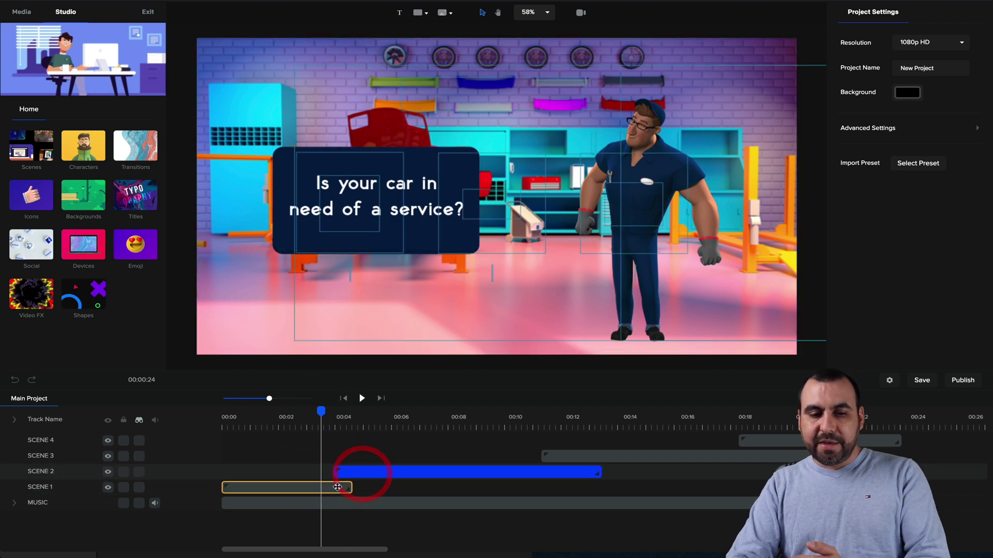
pyautogui.click(337, 487)
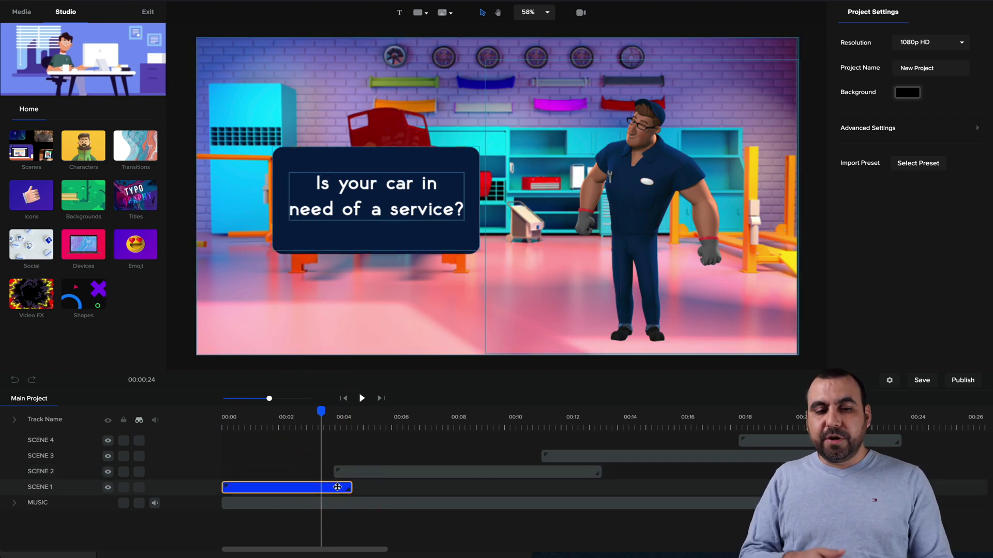
pyautogui.press('space')
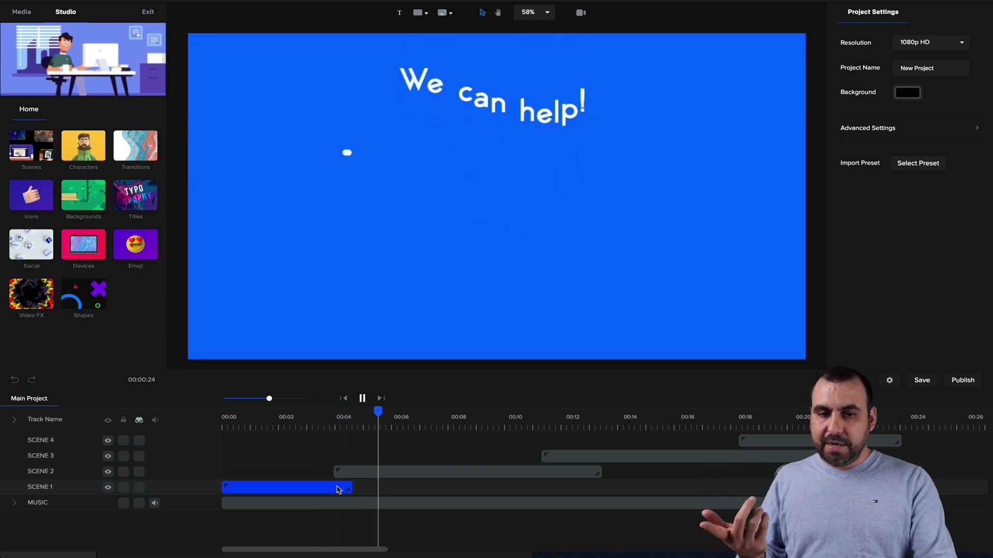
pyautogui.press('space')
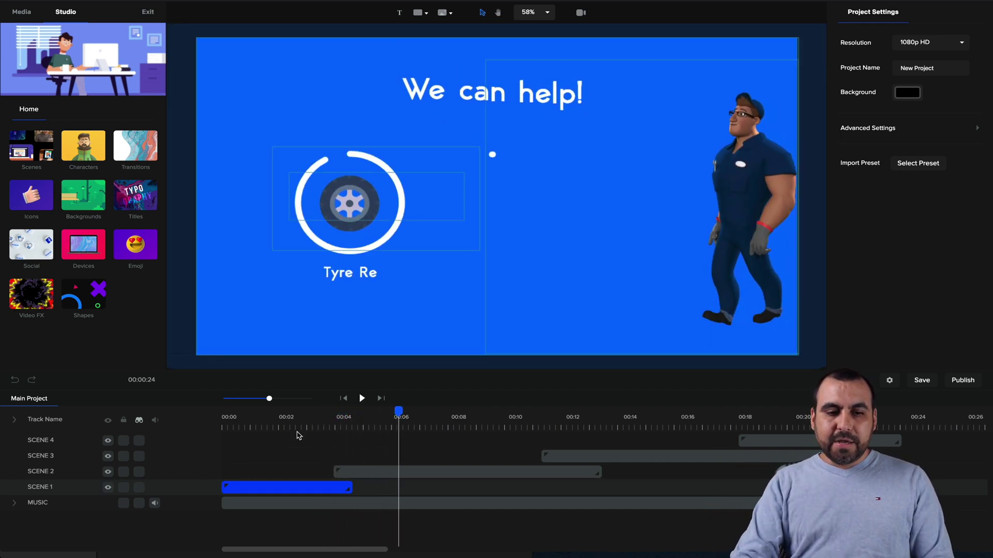
# Nudge Scene 2 slightly earlier and return the playhead to about 1.8 seconds.
pyautogui.click(295, 422)
pyautogui.click(388, 469)
pyautogui.click(388, 469)
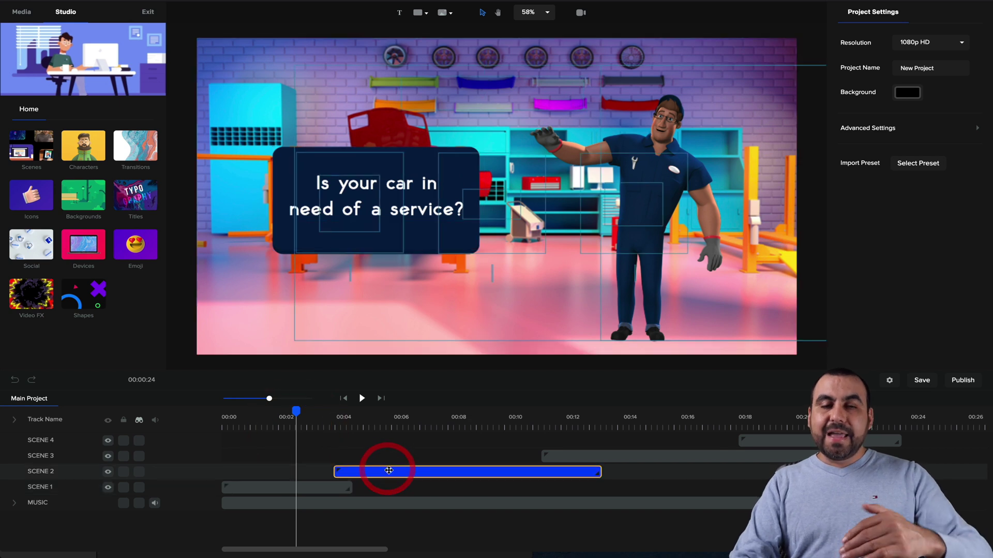
pyautogui.moveTo(390, 469); pyautogui.dragTo(310, 473)
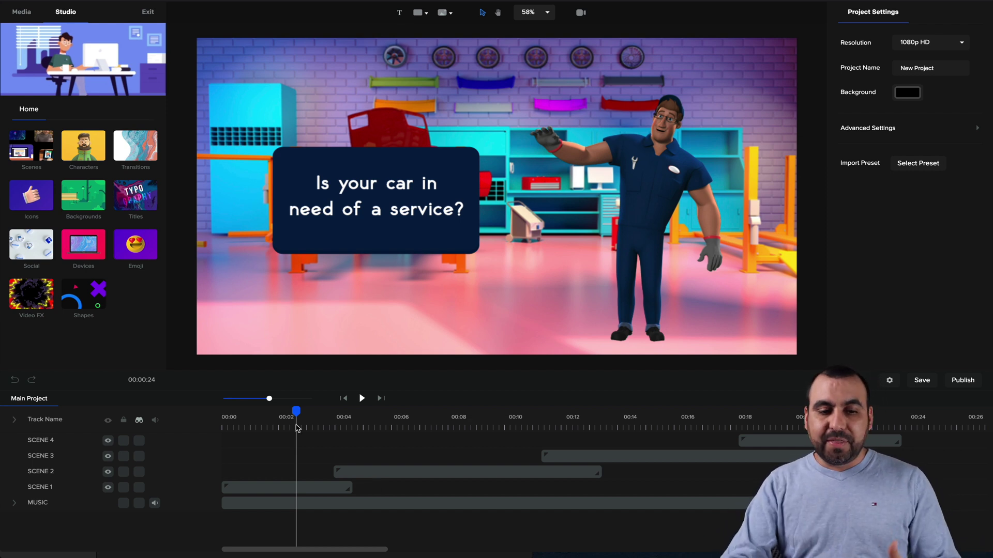
pyautogui.moveTo(295, 413); pyautogui.dragTo(276, 416)
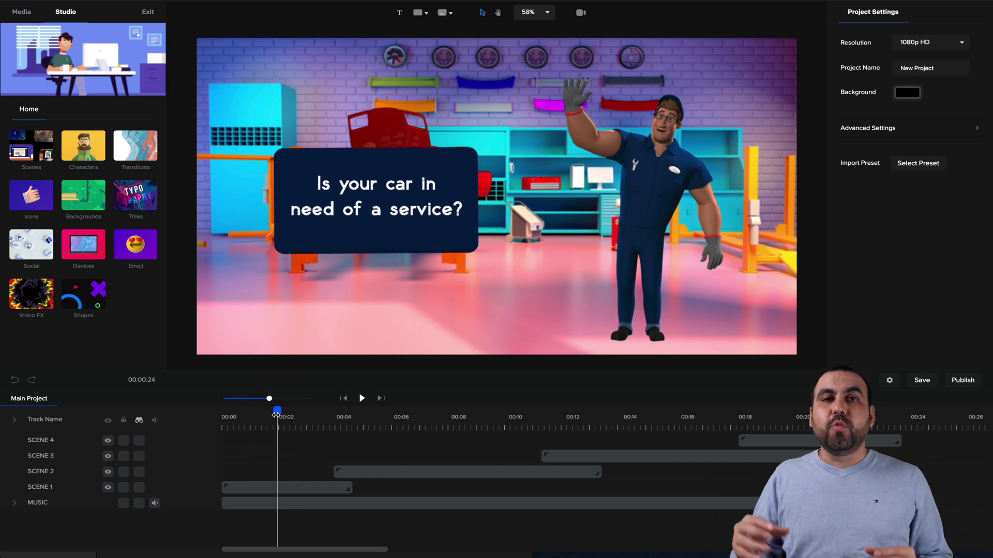
pyautogui.click(271, 487)
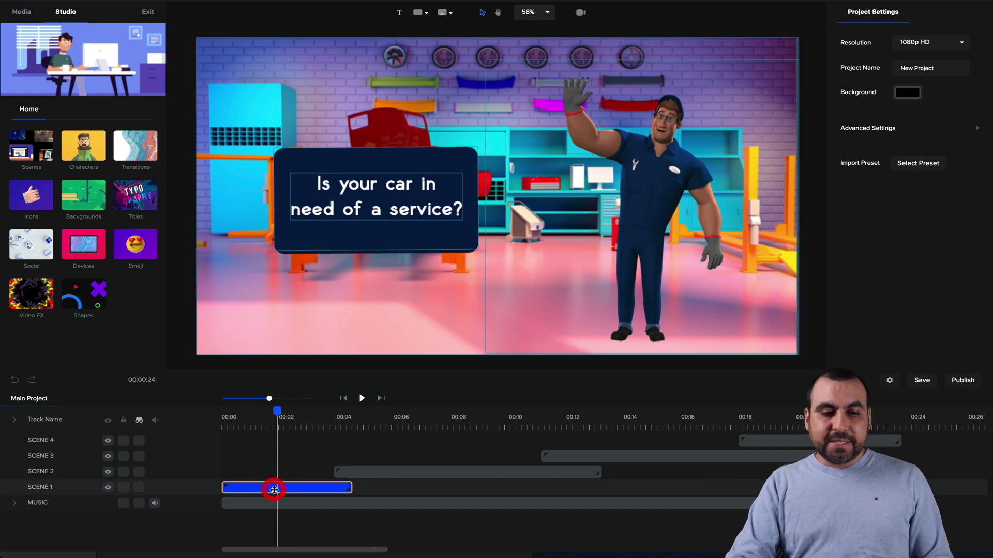
pyautogui.doubleClick(296, 488)
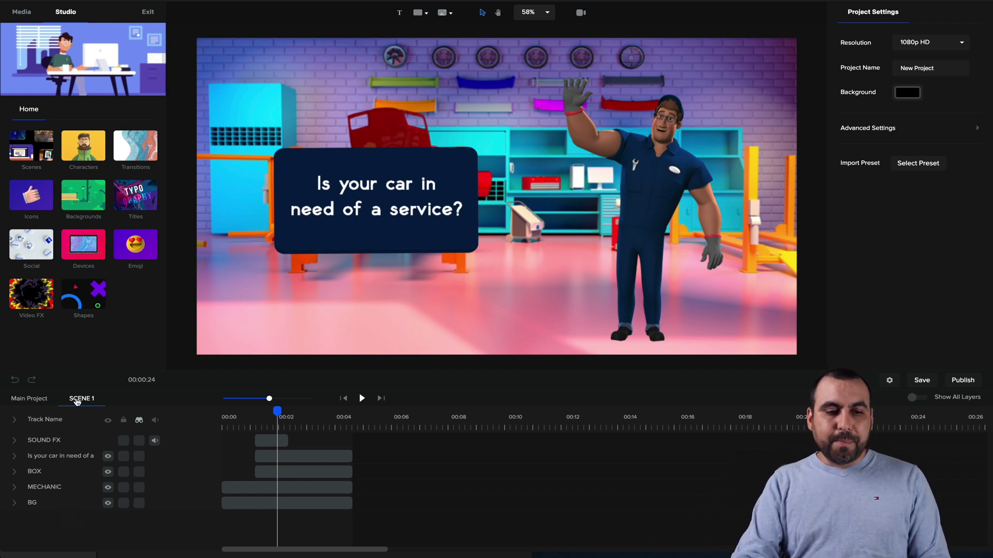
pyautogui.click(38, 399)
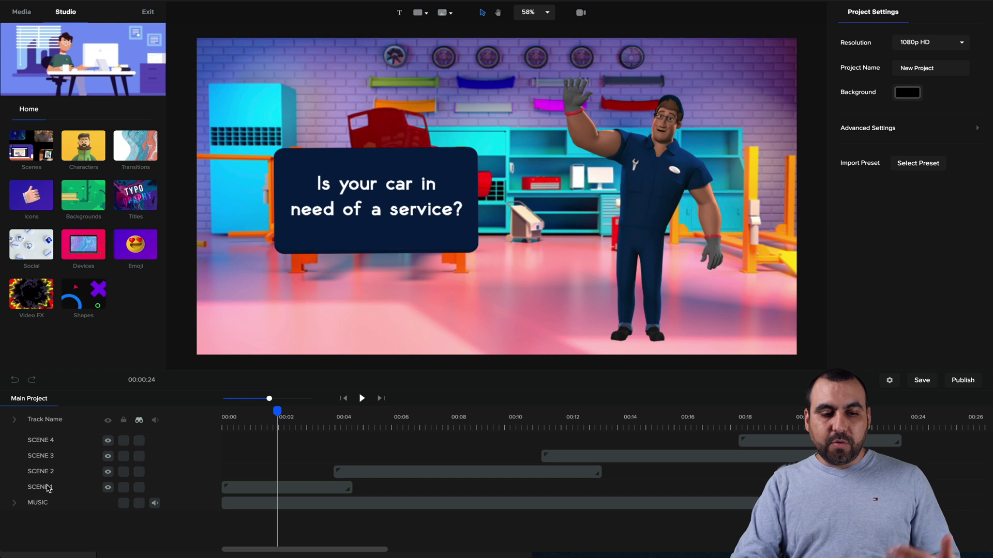
pyautogui.click(109, 488)
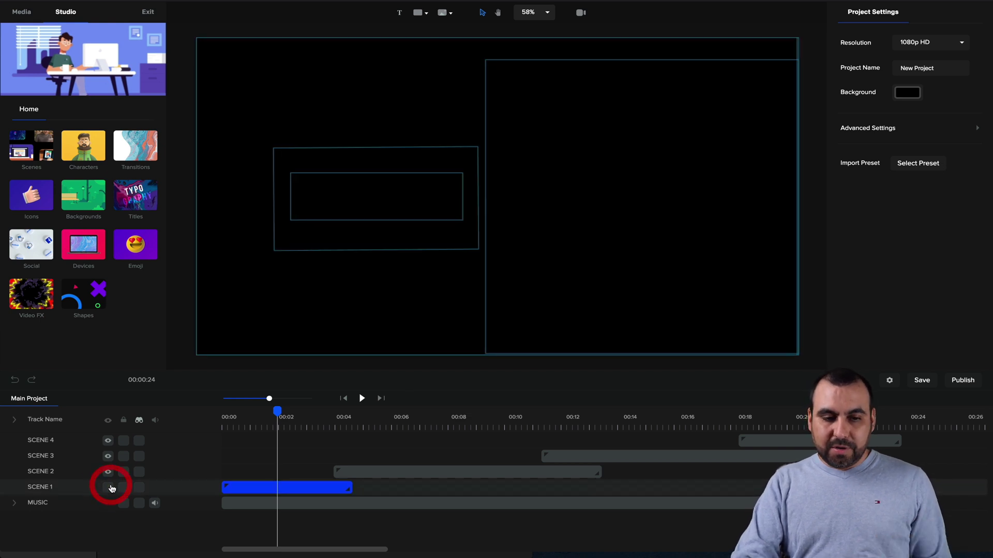
pyautogui.click(109, 488)
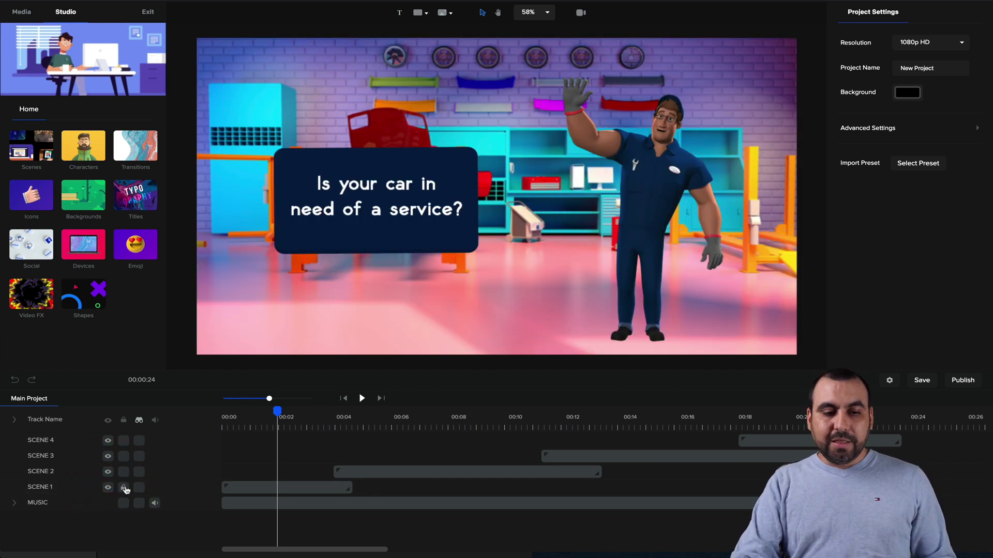
pyautogui.click(336, 491)
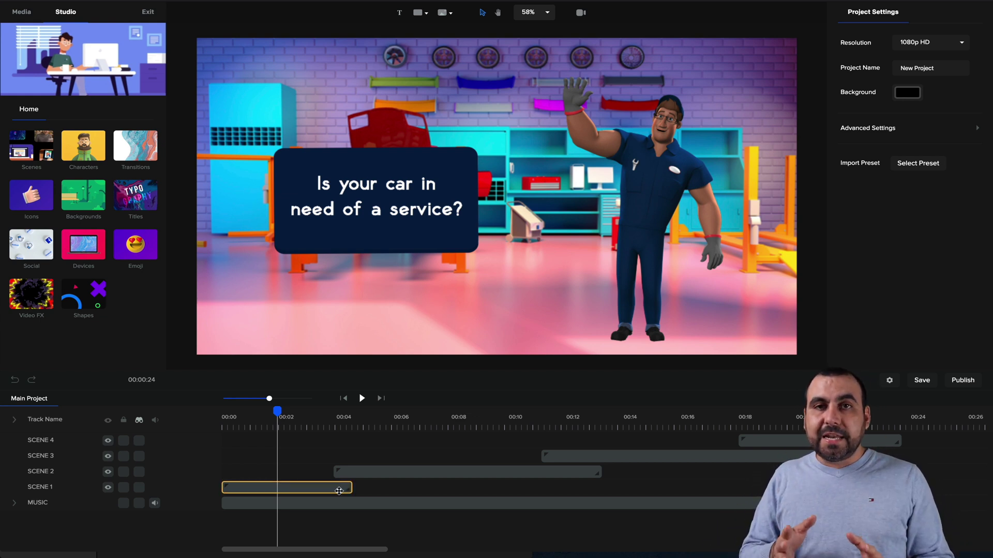
# Open Scene 1, select its question text and show its Motion entrance presets.
pyautogui.doubleClick(298, 489)
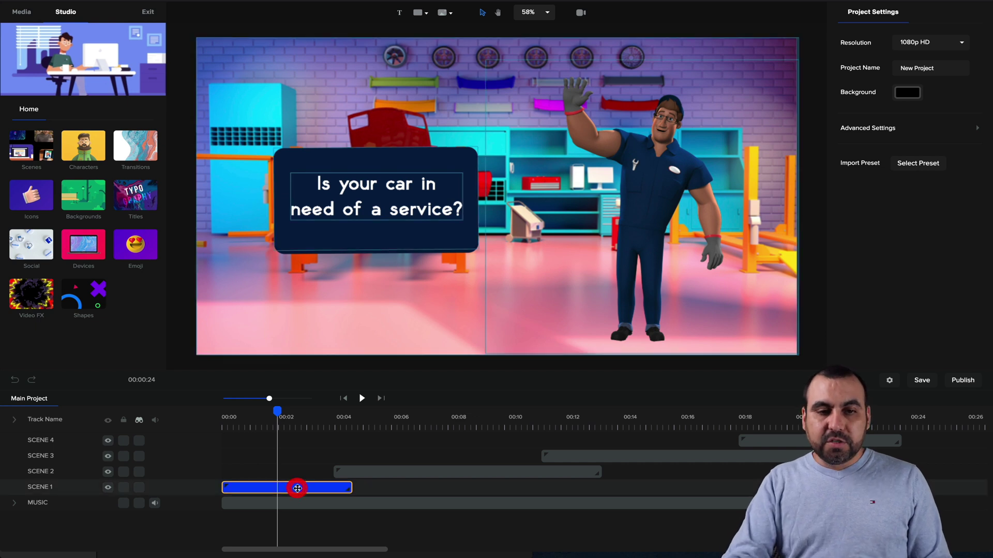
pyautogui.click(297, 497)
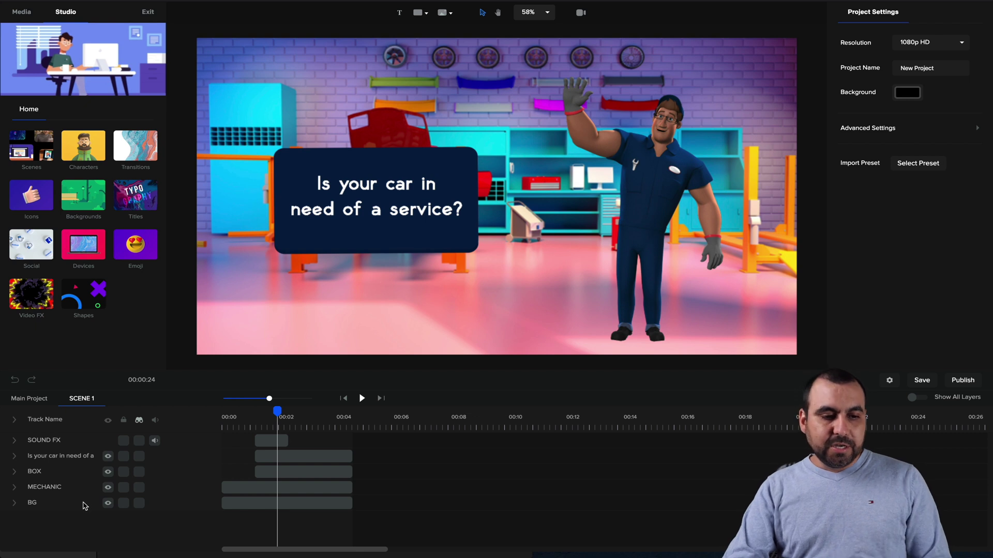
pyautogui.click(376, 209)
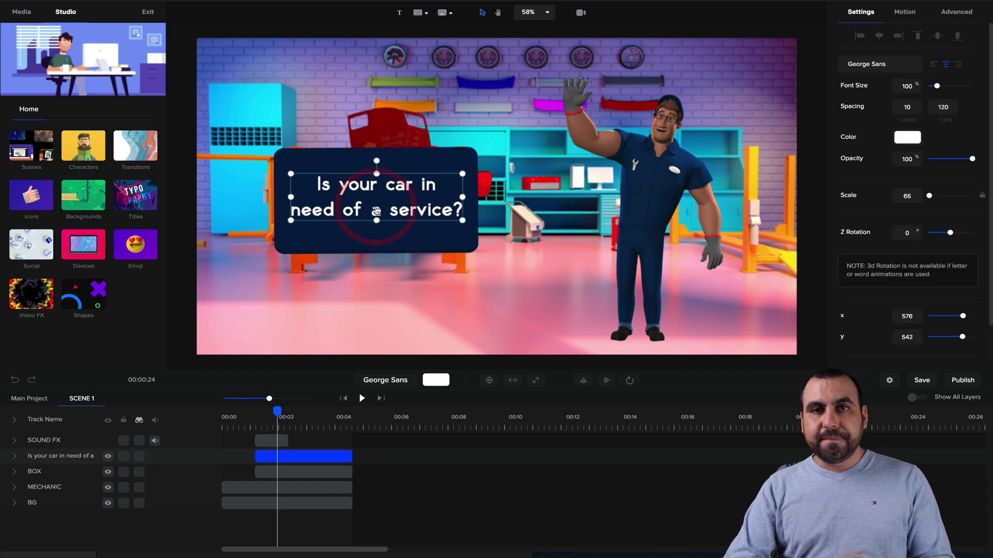
pyautogui.click(75, 459)
pyautogui.click(261, 458)
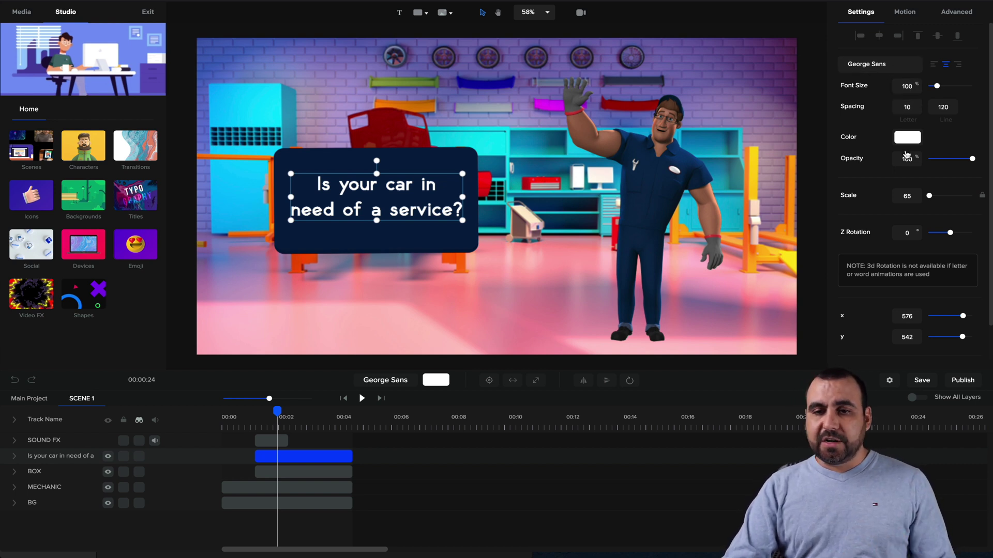
pyautogui.scroll(-2, 874, 318)
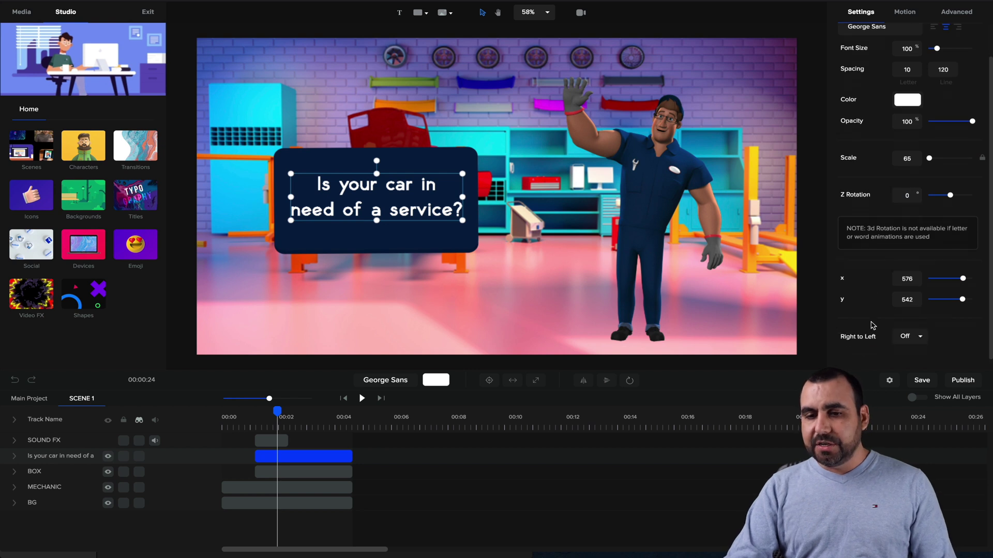
pyautogui.scroll(2, 874, 279)
pyautogui.click(902, 11)
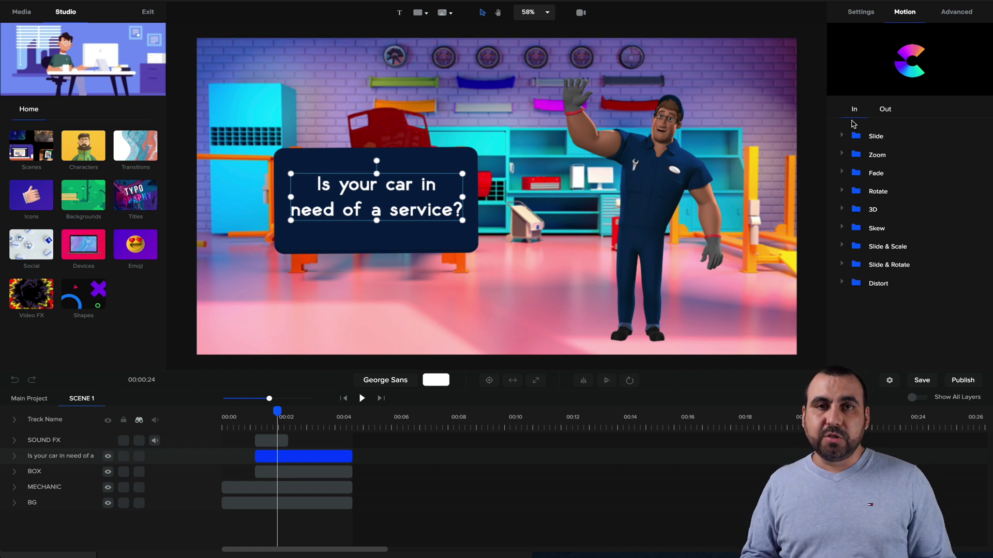
# Set the caption's entrance to Zoom > Scale Up and preview it from the start.
pyautogui.click(843, 154)
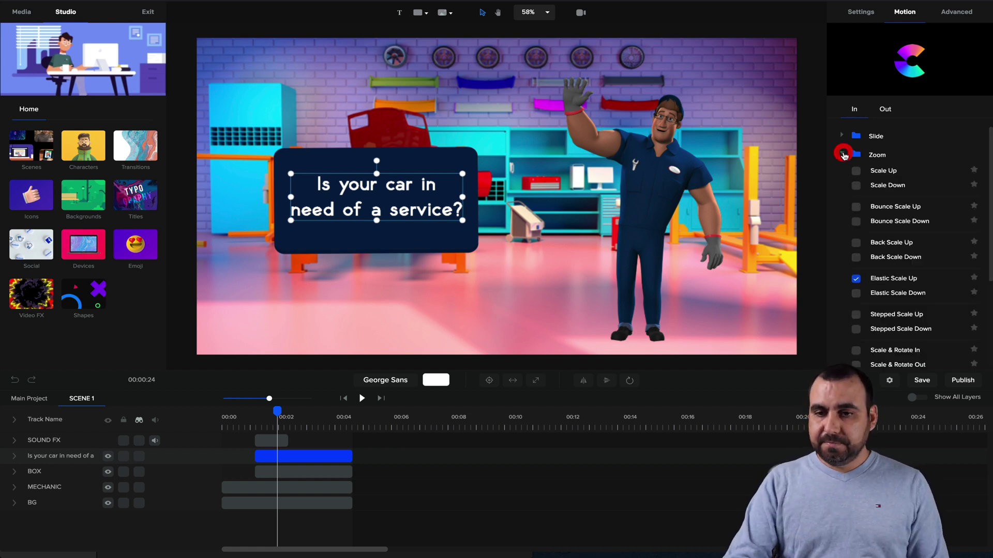
pyautogui.click(861, 173)
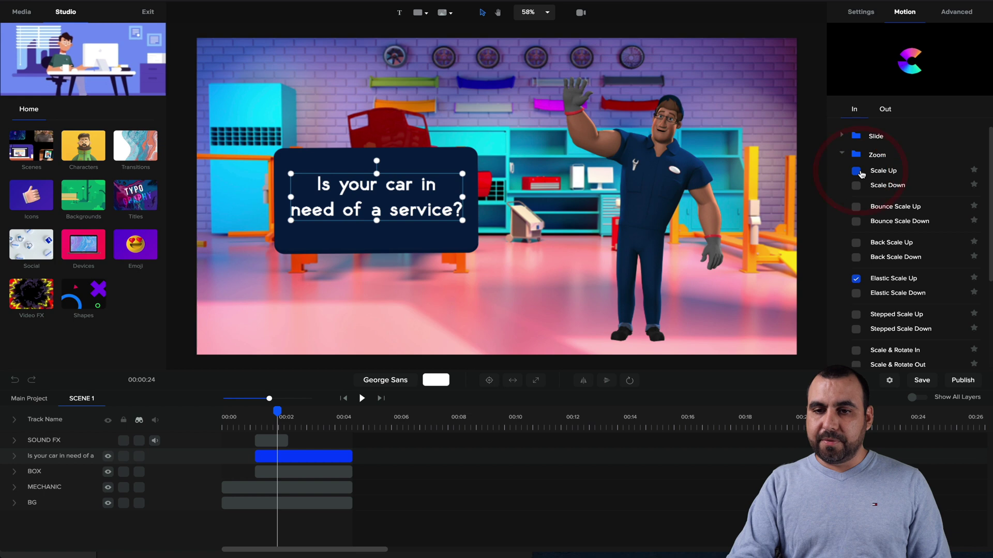
pyautogui.click(856, 172)
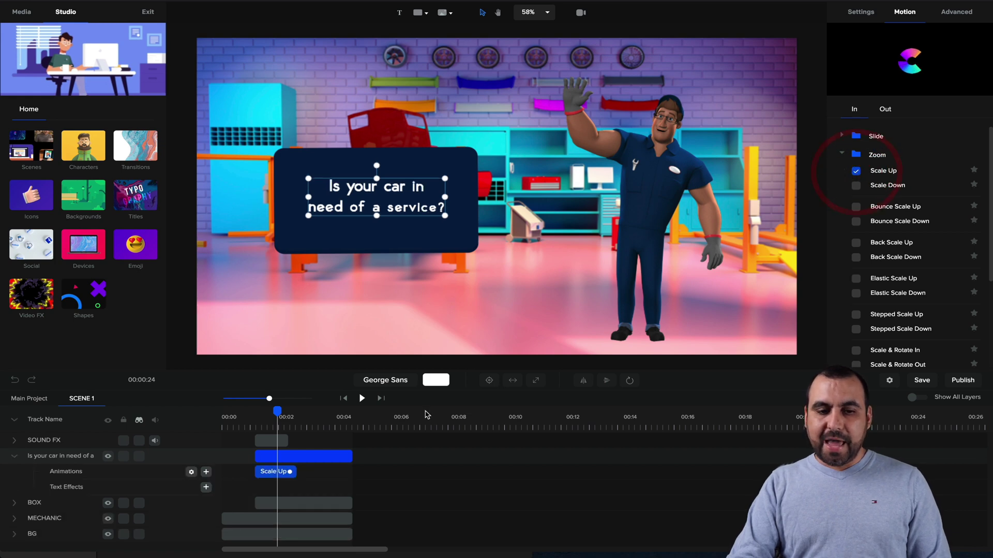
pyautogui.moveTo(274, 413); pyautogui.dragTo(255, 413)
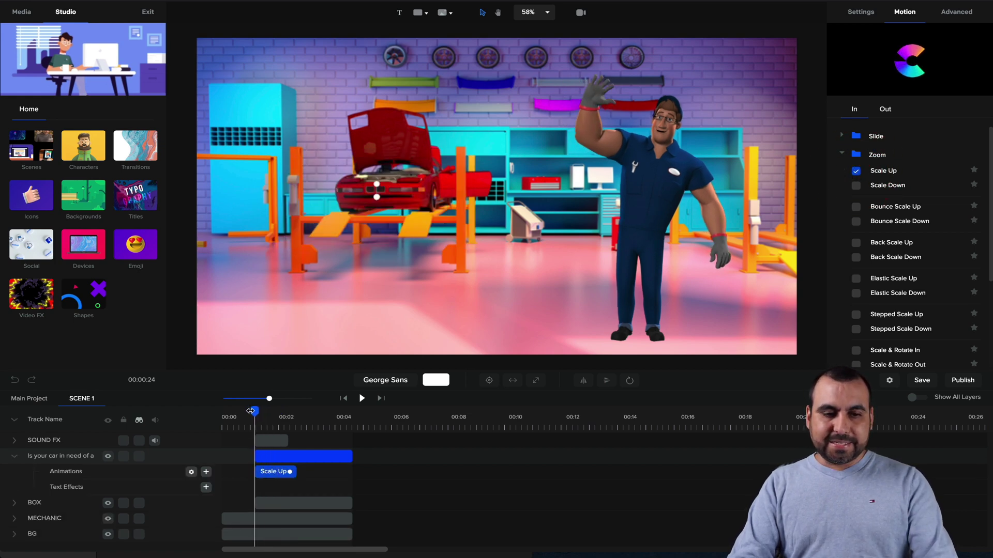
pyautogui.click(251, 412)
pyautogui.press('space')
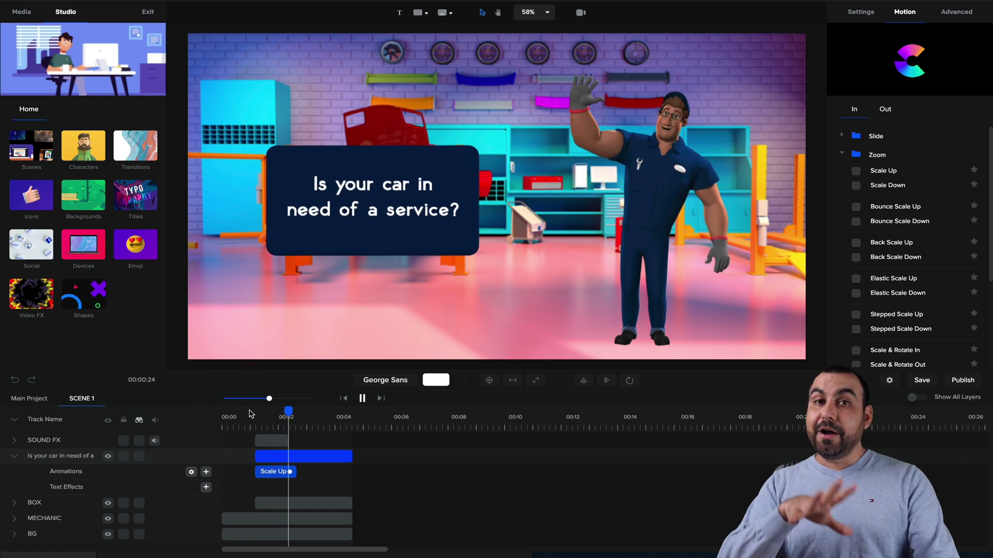
pyautogui.press('space')
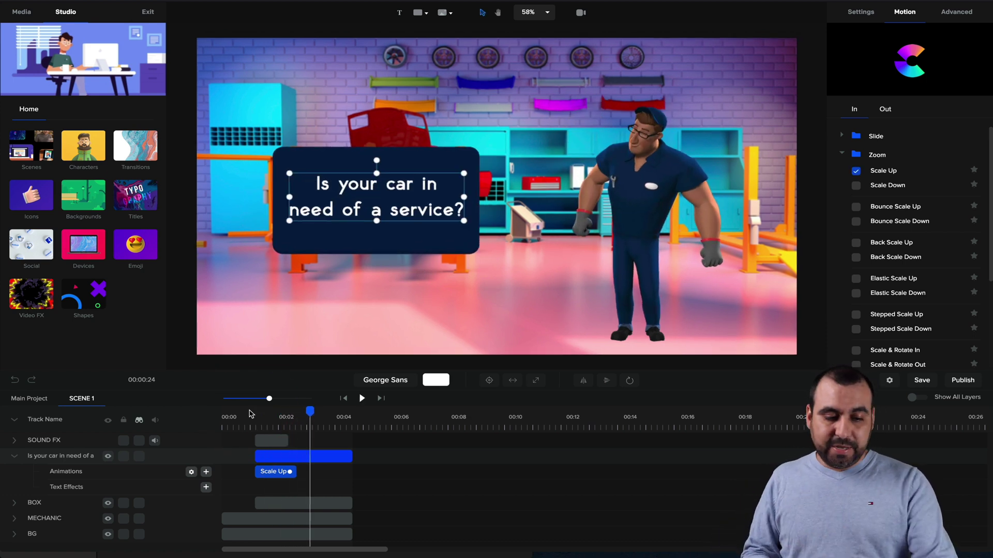
pyautogui.press('Escape')
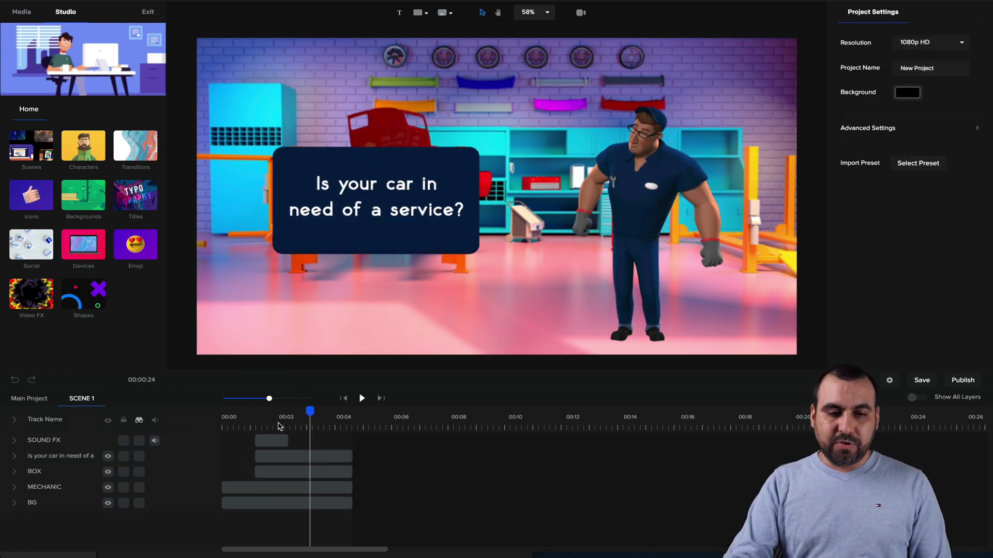
pyautogui.click(279, 426)
# Replace the dark box caption text with 'Get this promotion'.
pyautogui.click(285, 455)
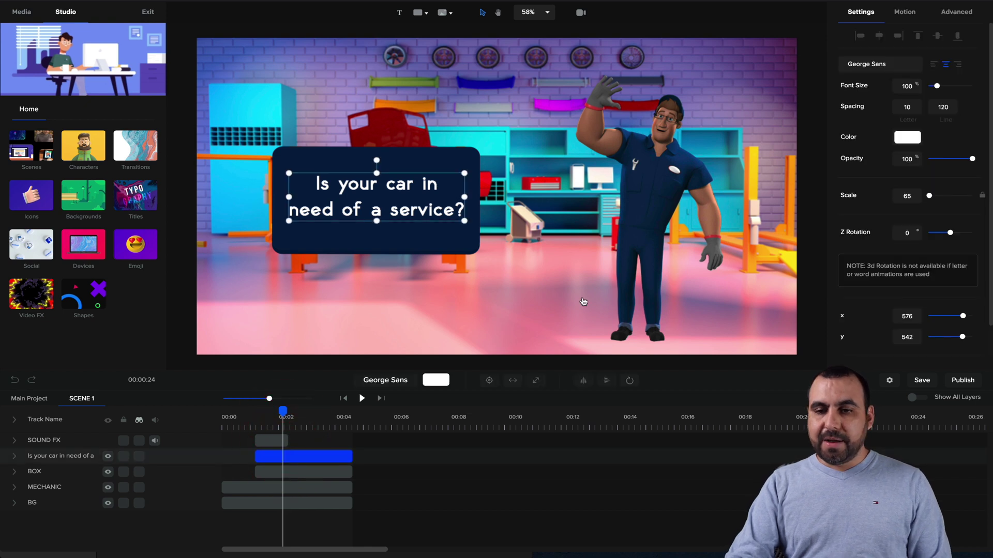
pyautogui.doubleClick(413, 210)
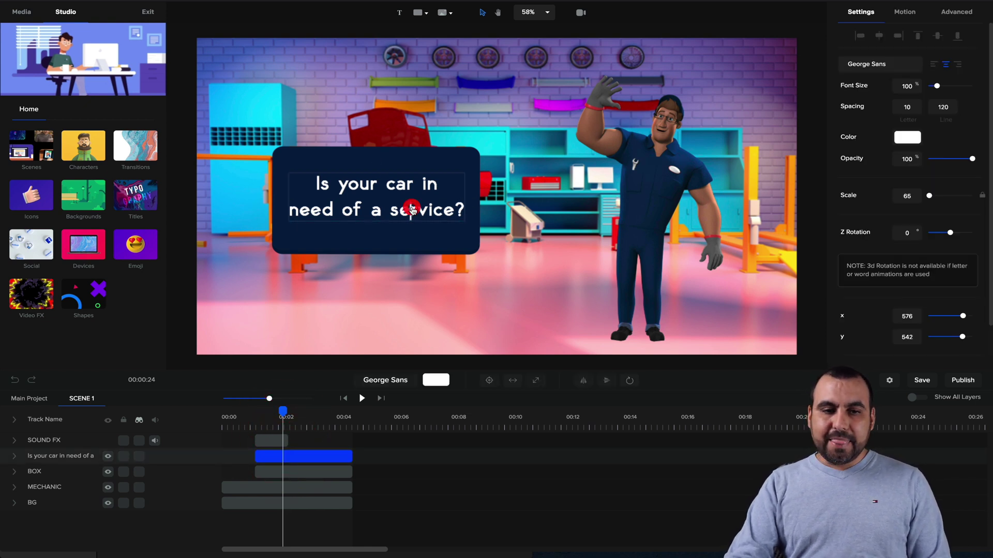
pyautogui.tripleClick(442, 207)
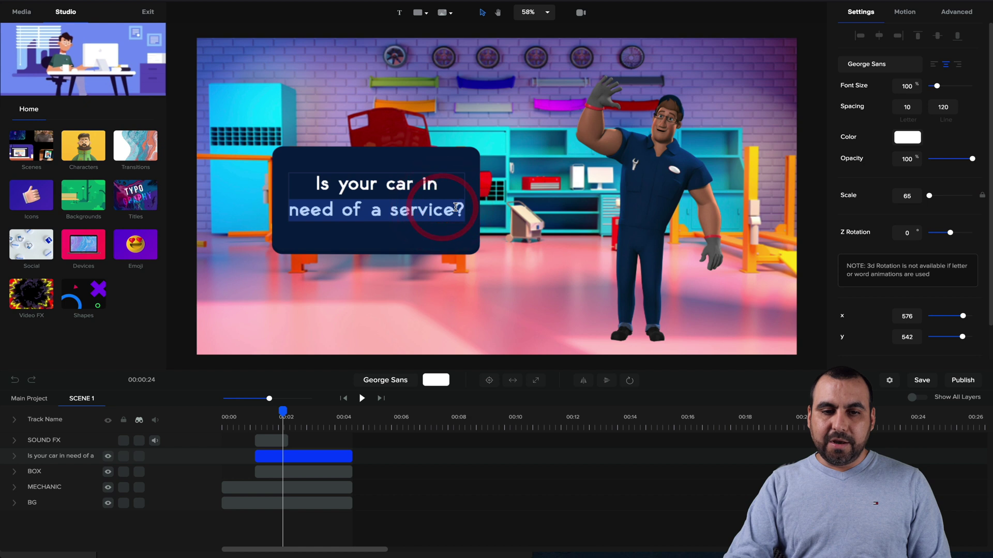
pyautogui.click(455, 209)
pyautogui.moveTo(464, 210); pyautogui.dragTo(316, 176)
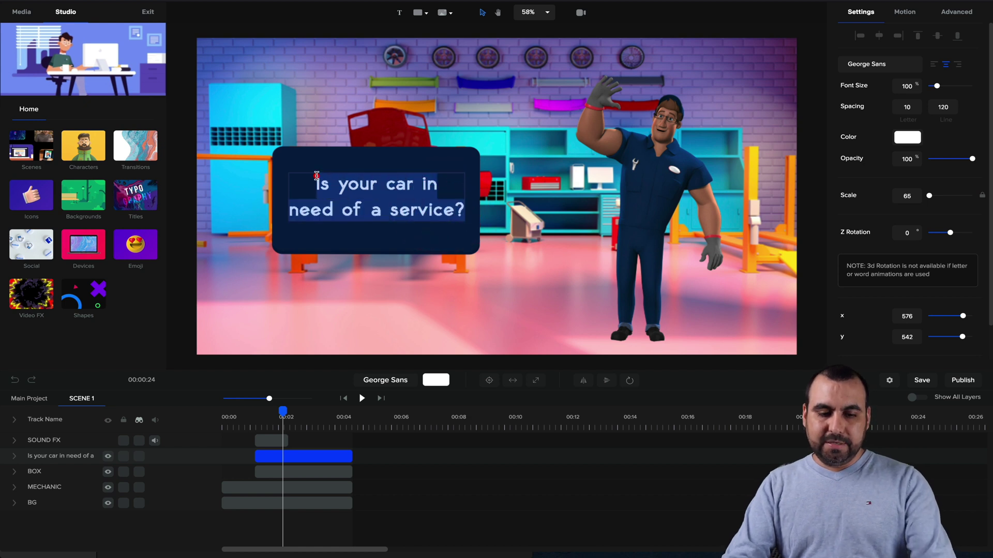
pyautogui.write('Get this pro')
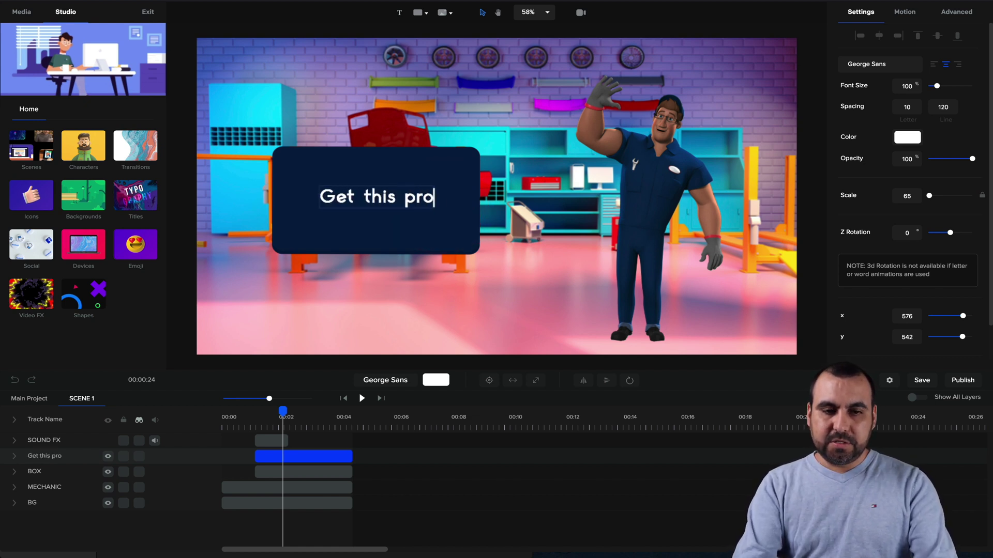
pyautogui.write('motion')
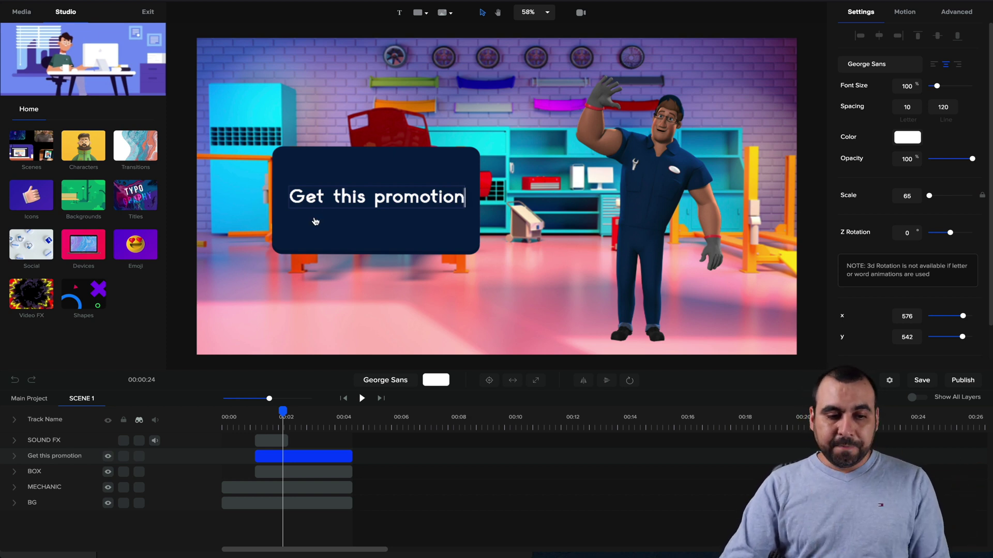
pyautogui.click(268, 487)
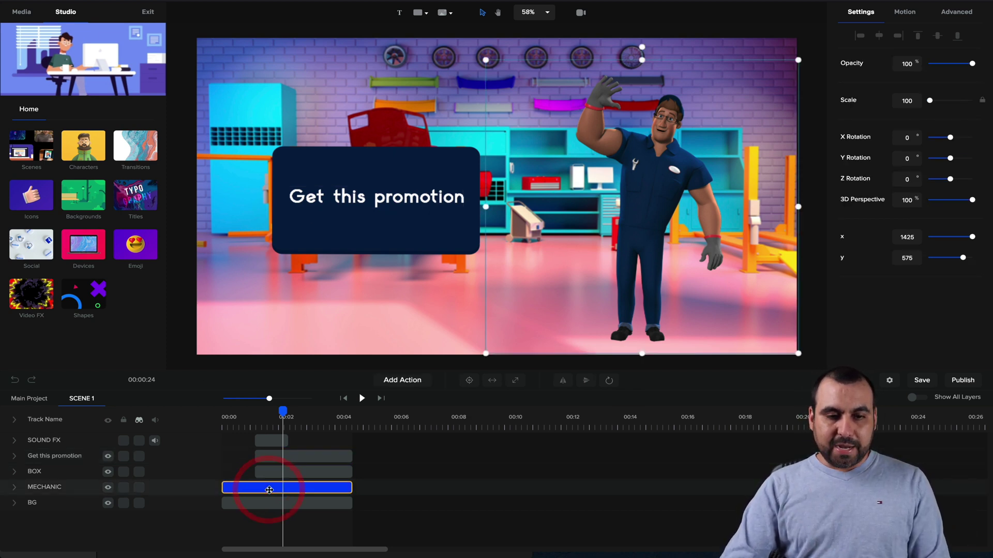
# Expand the MECHANIC track to show its Jump In Wave action, then preview Scene 1 from 00:00.
pyautogui.click(15, 487)
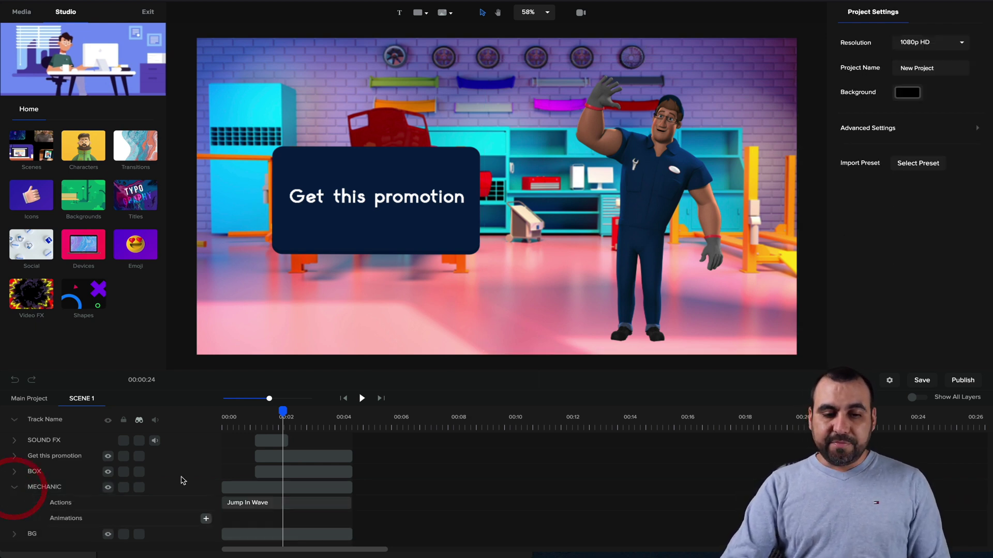
pyautogui.click(262, 507)
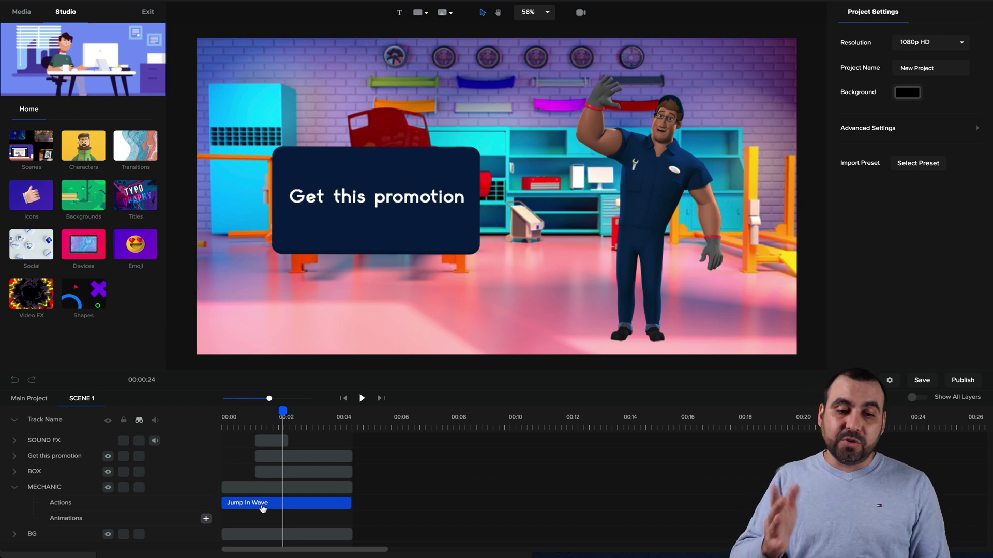
pyautogui.click(279, 464)
pyautogui.click(222, 414)
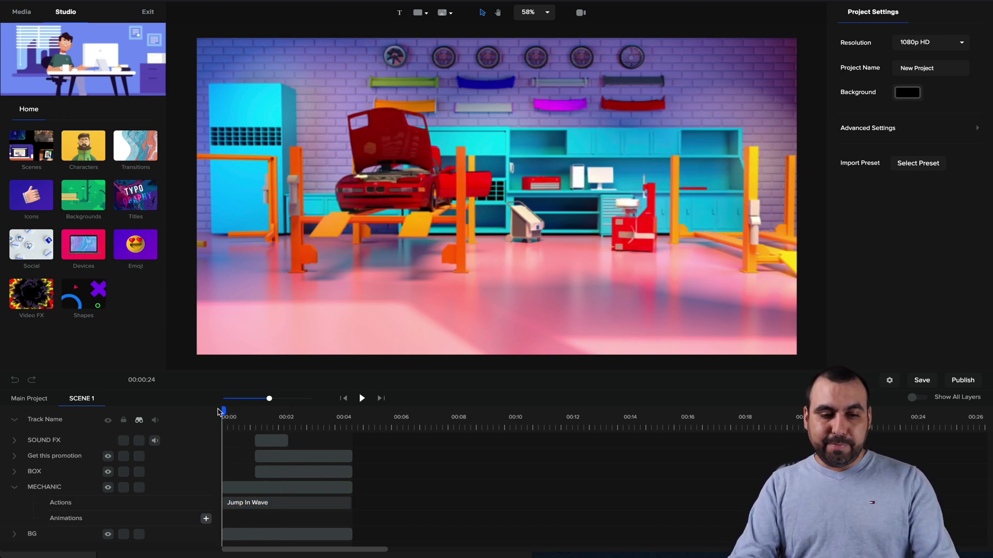
pyautogui.press('space')
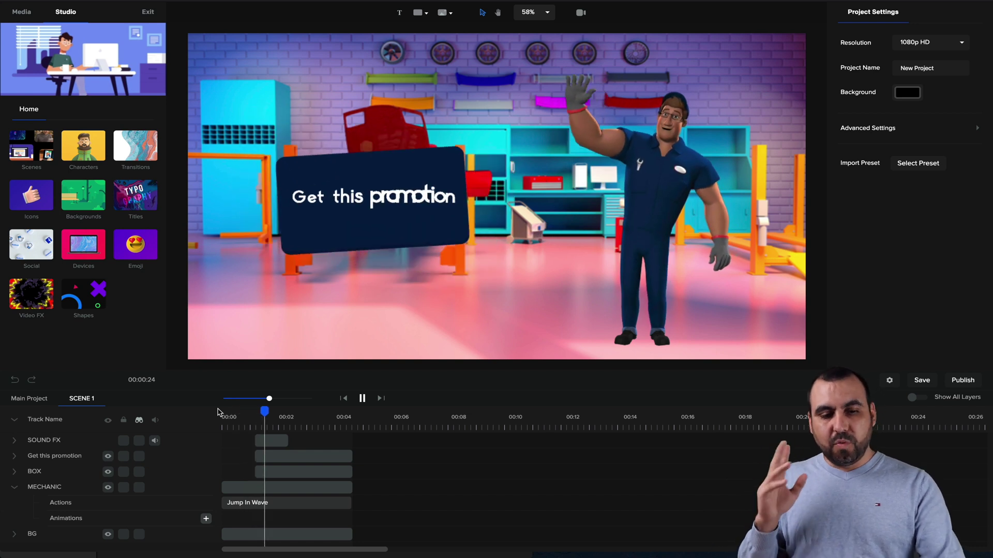
pyautogui.press('space')
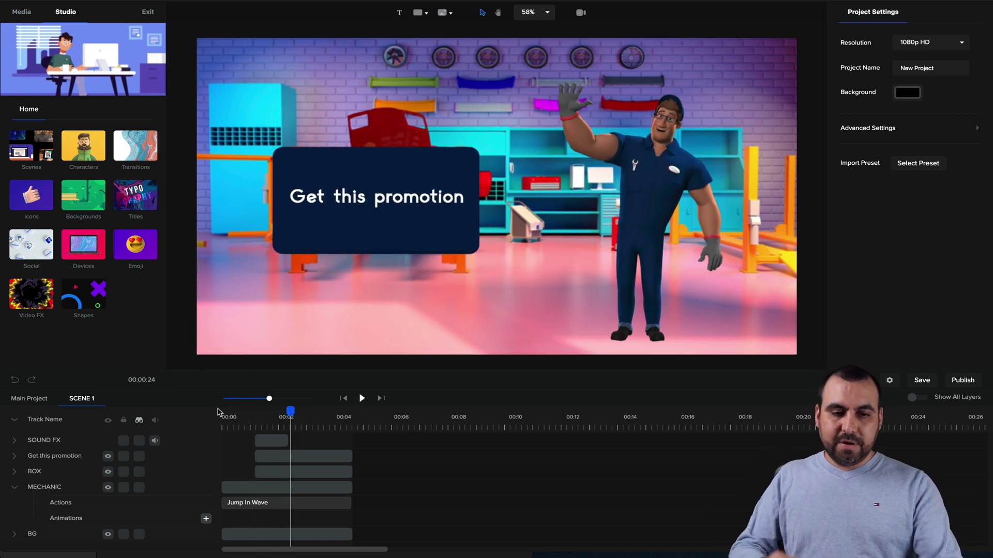
pyautogui.click(302, 486)
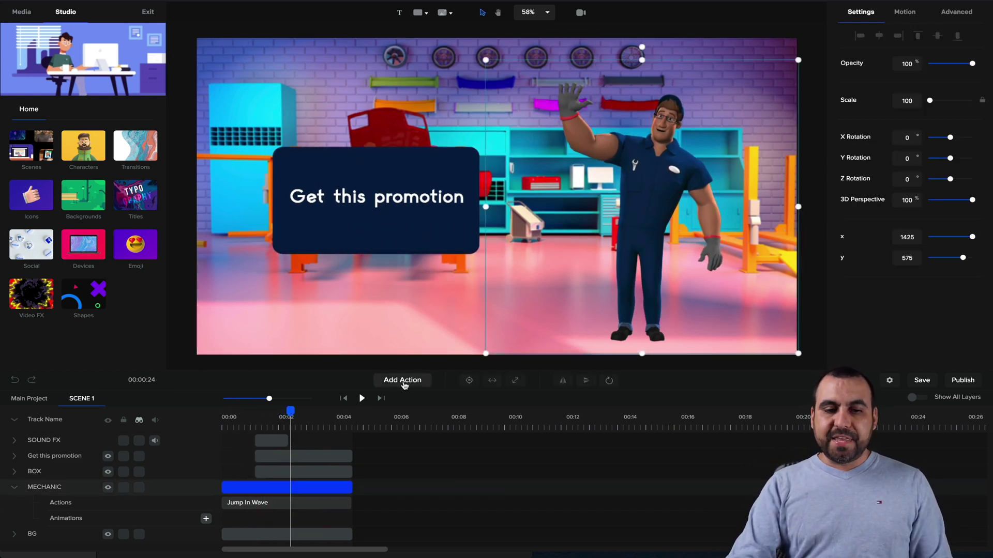
# Replace the mechanic's Jump In Wave action with Fixing Car from the action list.
pyautogui.click(310, 504)
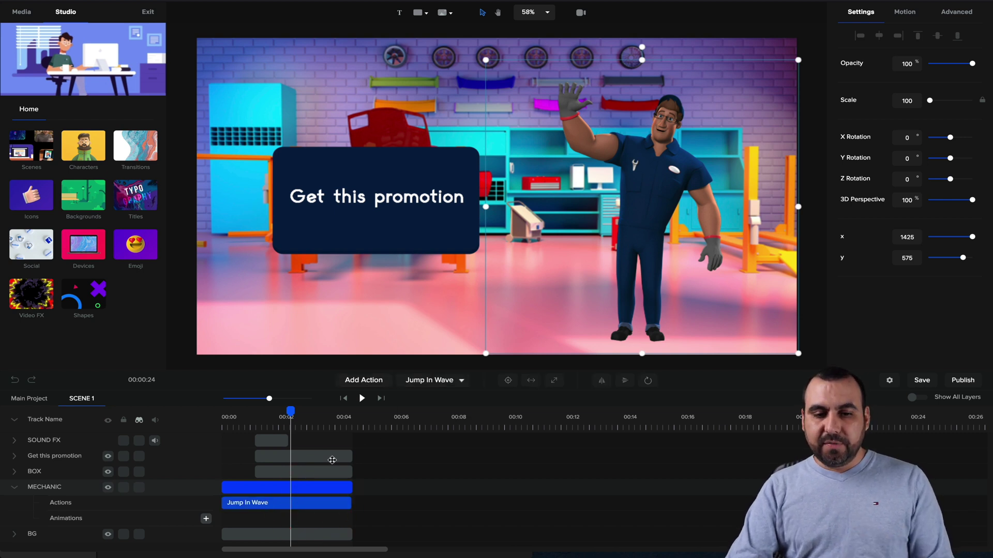
pyautogui.click(448, 381)
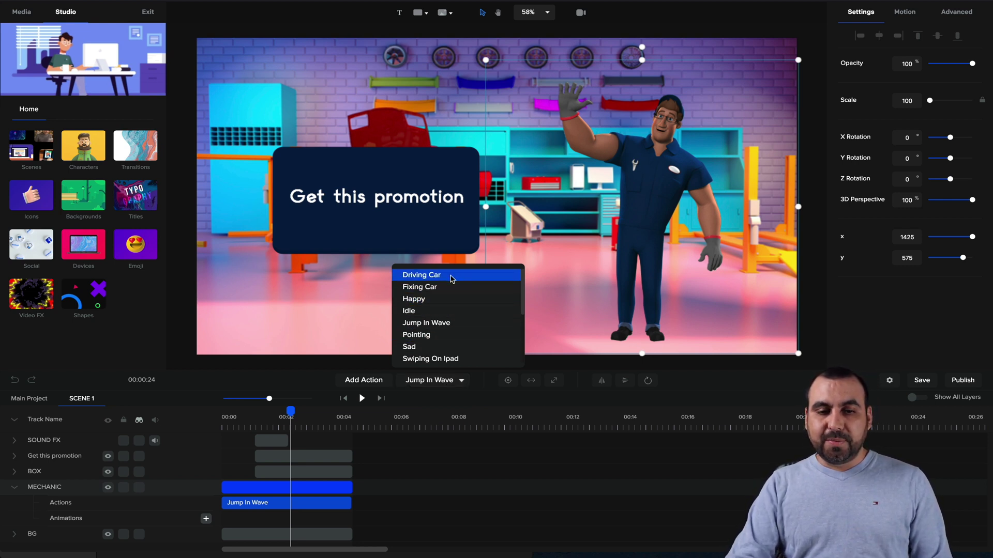
pyautogui.scroll(-3, 454, 318)
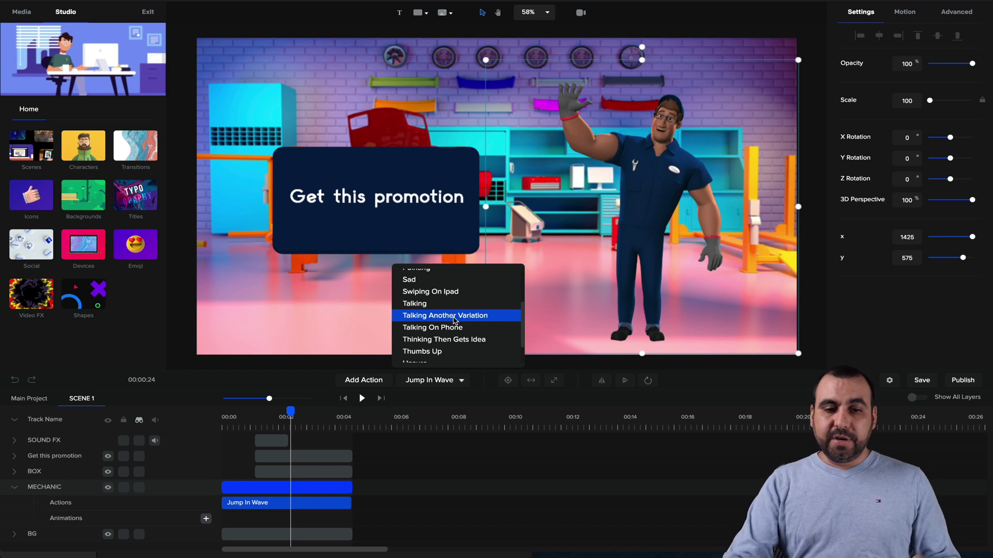
pyautogui.scroll(-3, 454, 320)
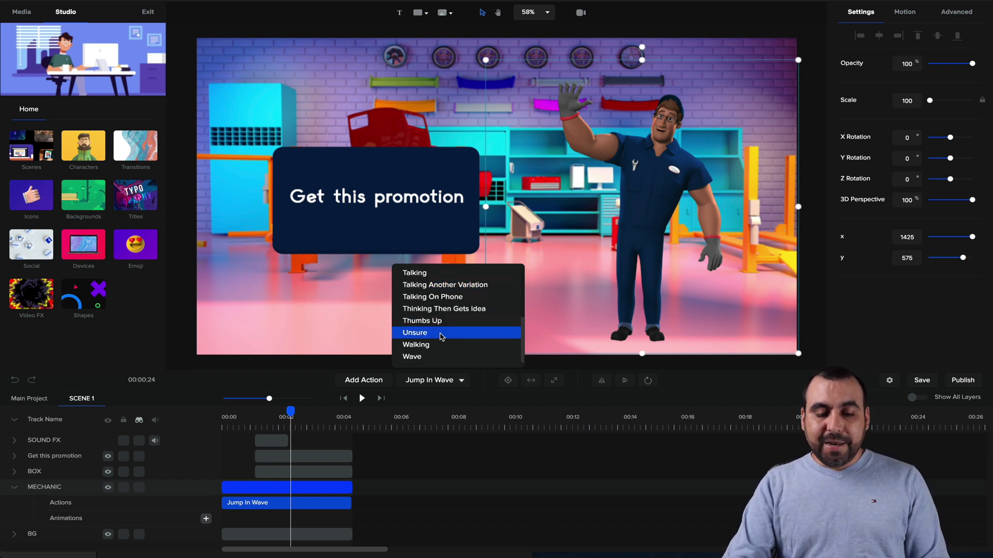
pyautogui.scroll(2, 455, 344)
pyautogui.scroll(-2, 454, 344)
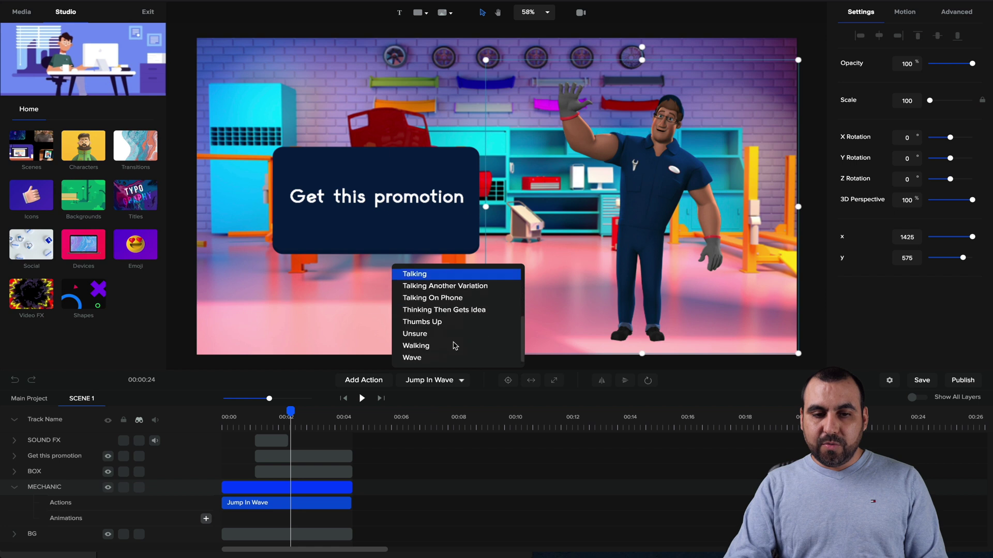
pyautogui.scroll(4, 454, 343)
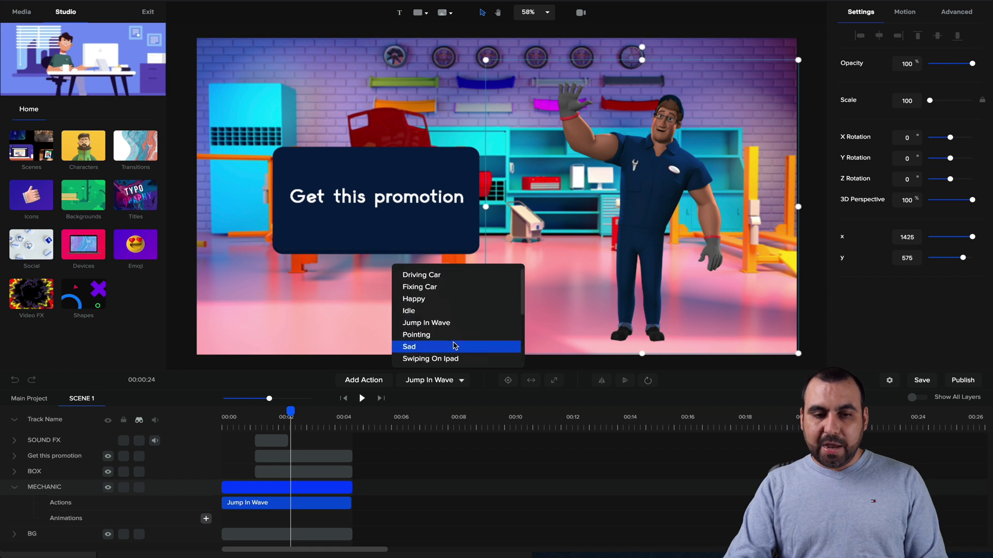
pyautogui.click(458, 288)
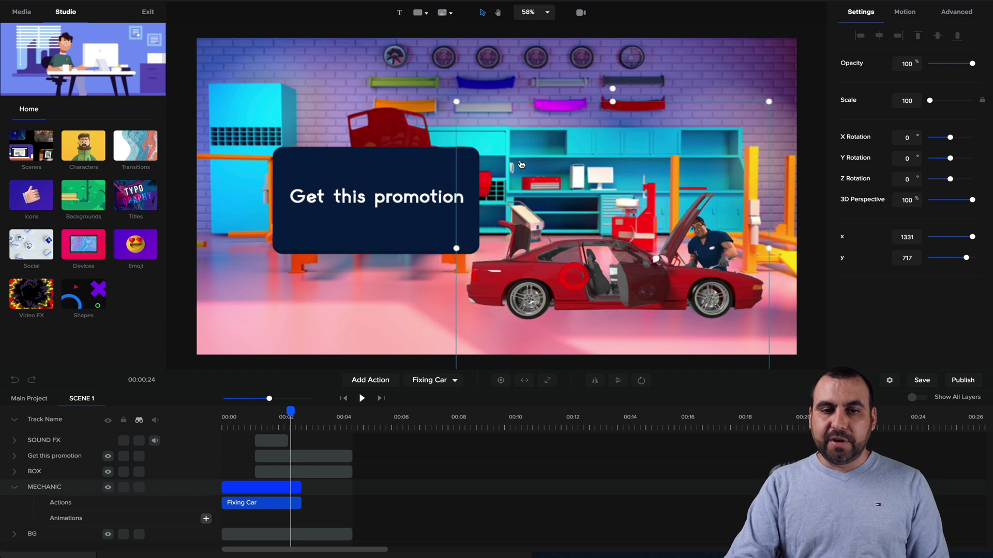
# Resize the mechanic and red car to scale 109 and move them lower right to X 1344, Y 710.
pyautogui.moveTo(455, 102); pyautogui.dragTo(497, 141)
pyautogui.moveTo(622, 299); pyautogui.dragTo(615, 270)
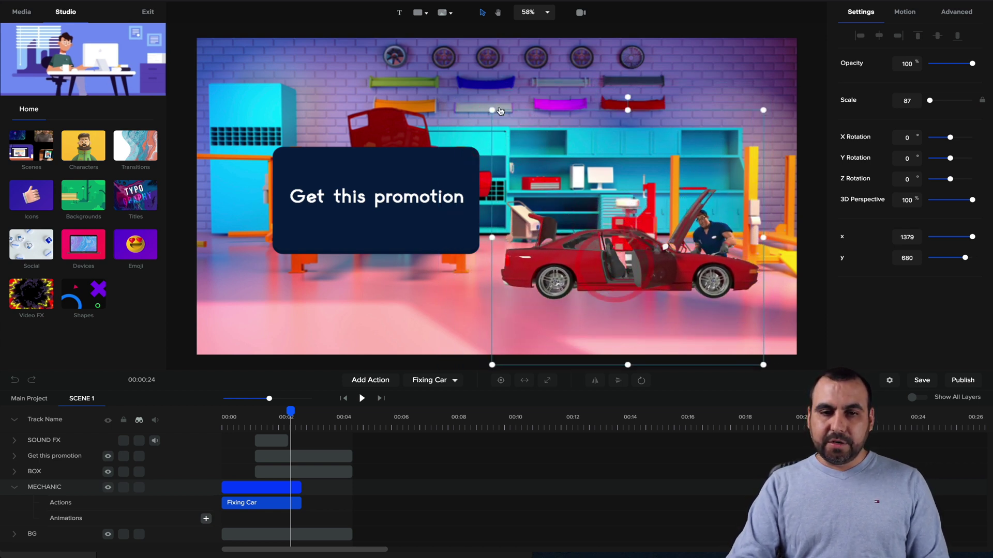
pyautogui.moveTo(493, 109); pyautogui.dragTo(402, 26)
pyautogui.moveTo(674, 288)
pyautogui.mouseDown()
pyautogui.moveTo(691, 314)
pyautogui.moveTo(676, 300)
pyautogui.mouseUp()
pyautogui.hotkey('ctrl', 'z')
pyautogui.click(650, 247)
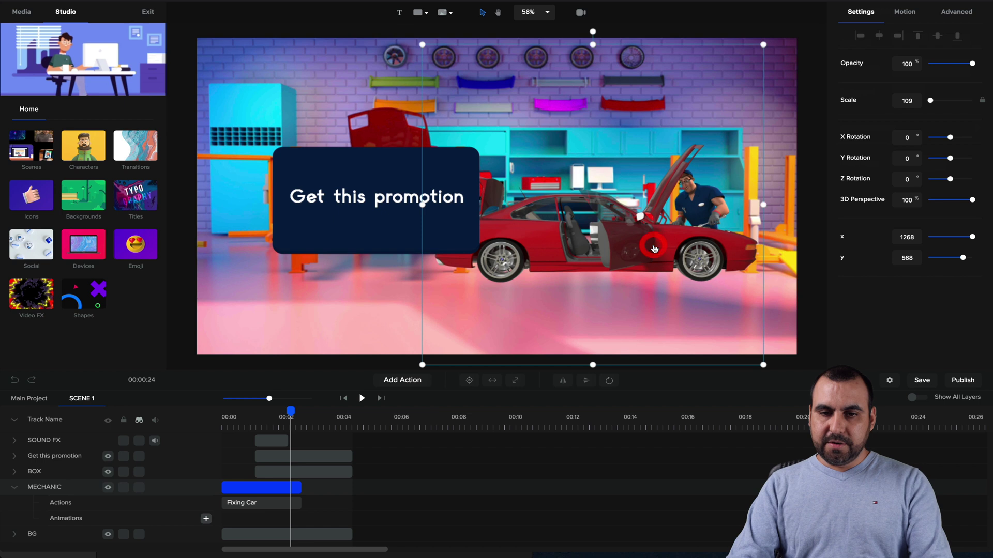
pyautogui.moveTo(639, 253); pyautogui.dragTo(656, 279)
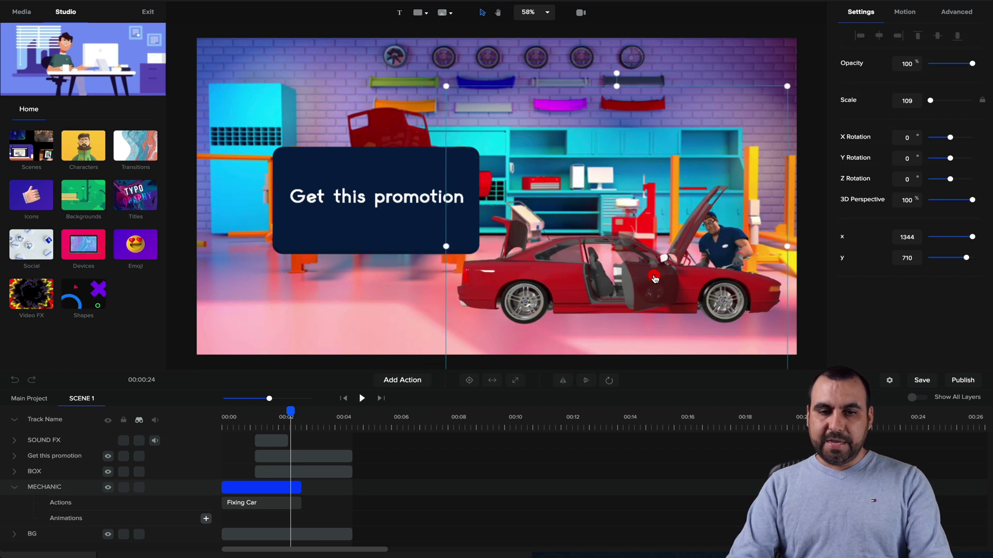
# Preview Scene 1 from the start, then park the playhead at the two-second mark.
pyautogui.click(222, 418)
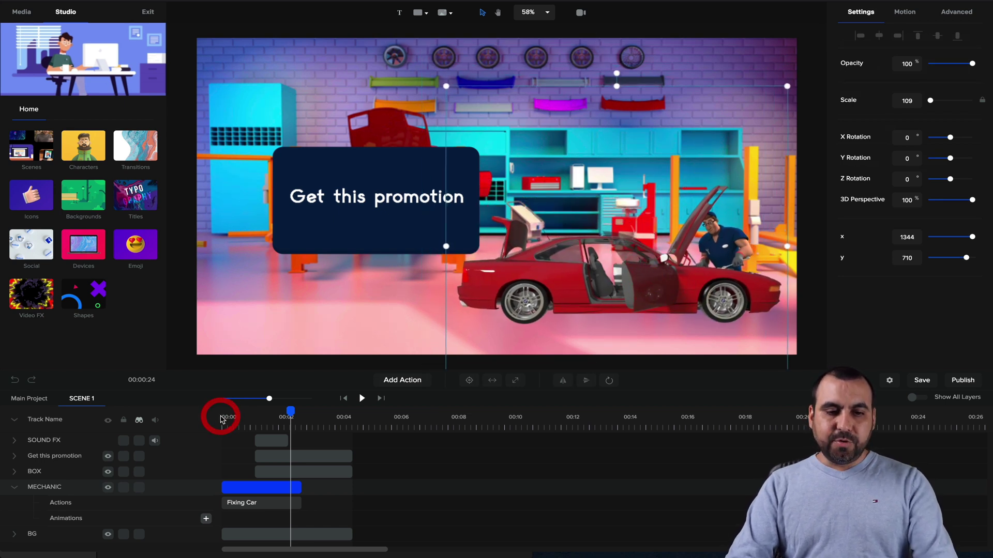
pyautogui.click(221, 417)
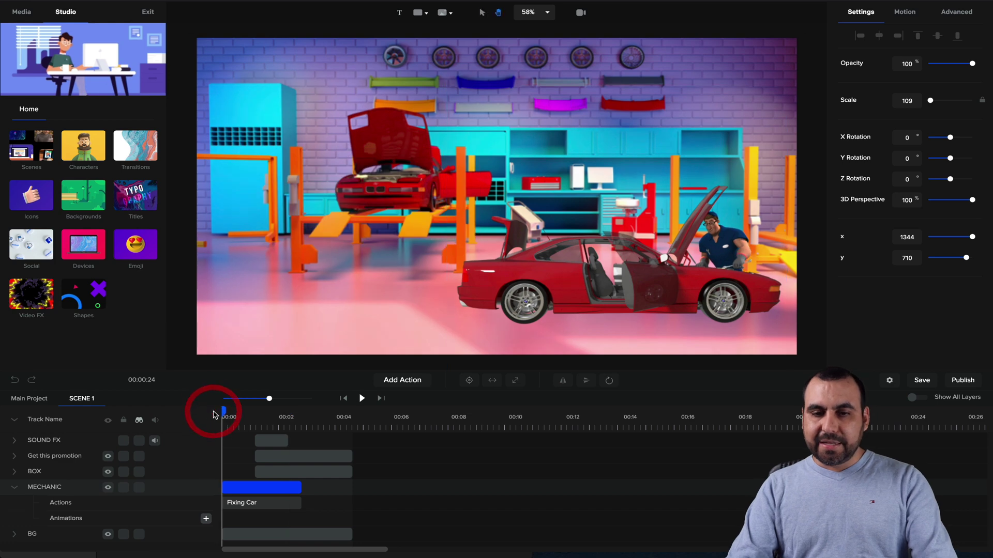
pyautogui.press('space')
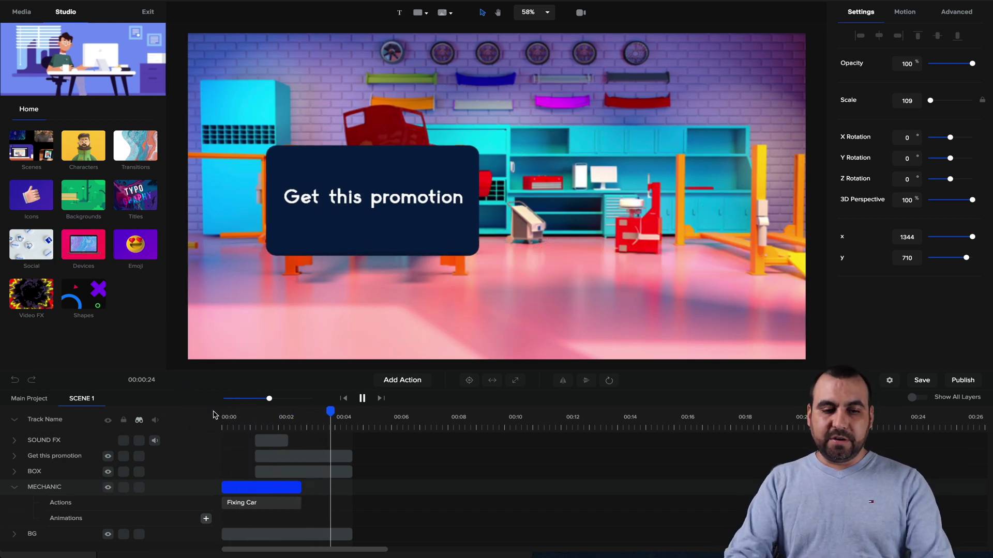
pyautogui.press('space')
pyautogui.click(278, 429)
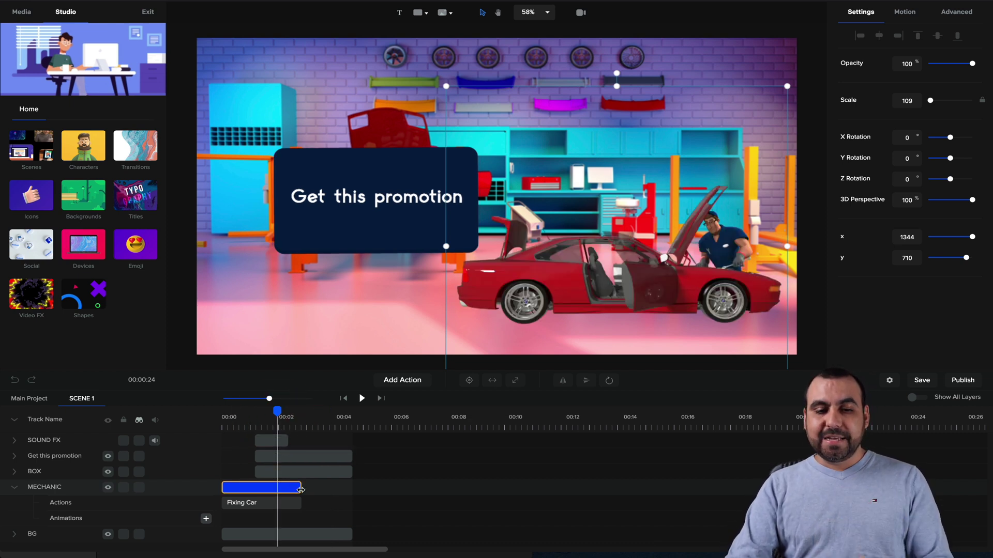
# Shift the mechanic's clip to start at 00:01 with the others, then nudge the car slightly up-left.
pyautogui.click(322, 488)
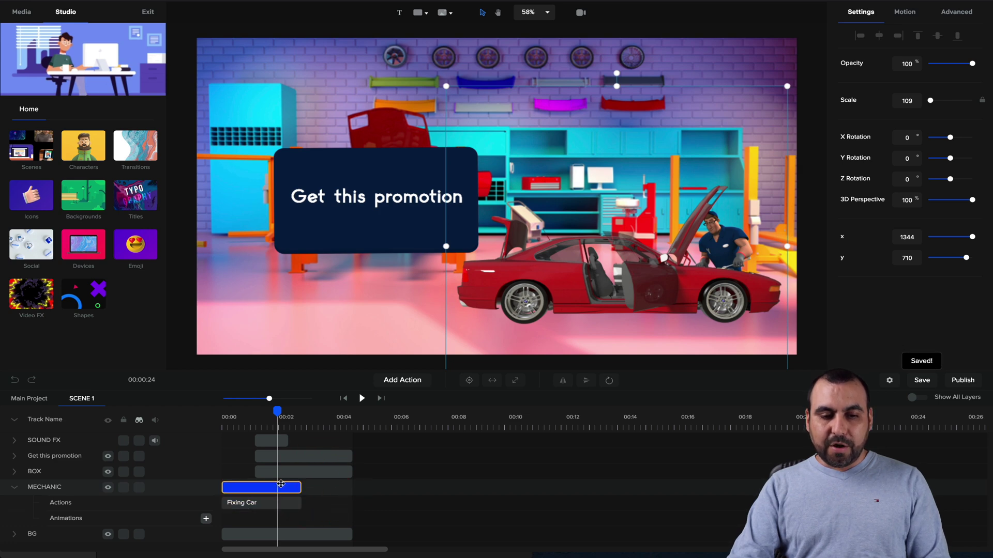
pyautogui.moveTo(282, 484); pyautogui.dragTo(320, 484)
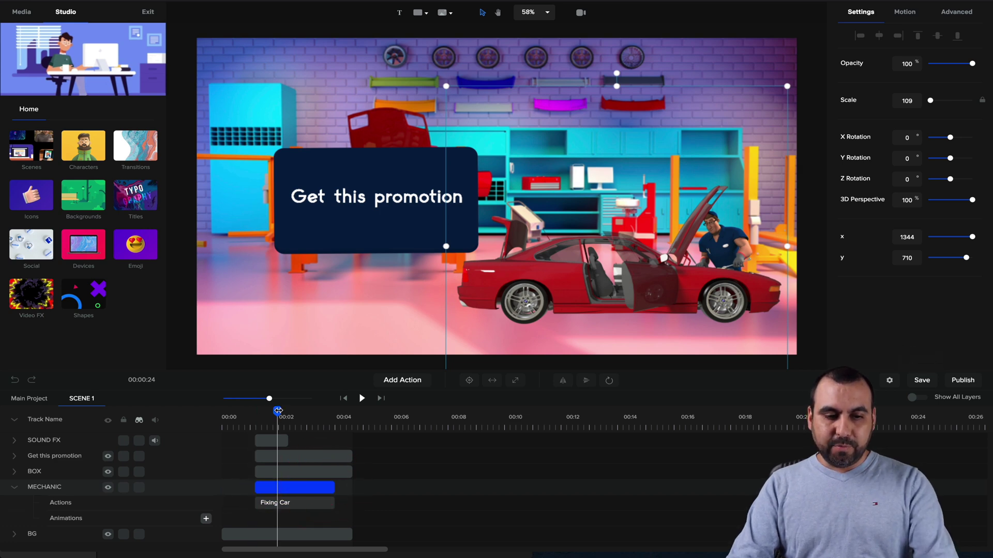
pyautogui.moveTo(279, 411); pyautogui.dragTo(210, 412)
pyautogui.press('space')
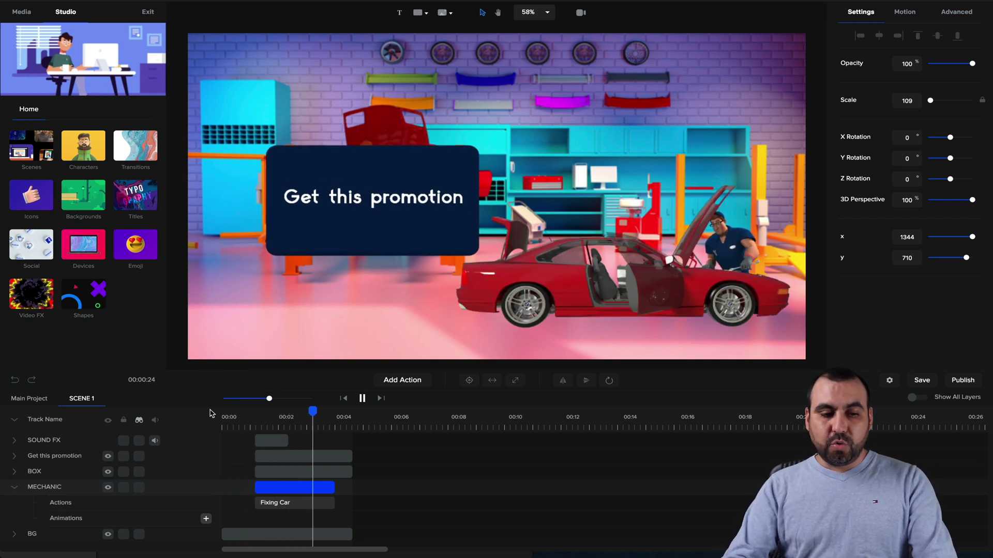
pyautogui.press('space')
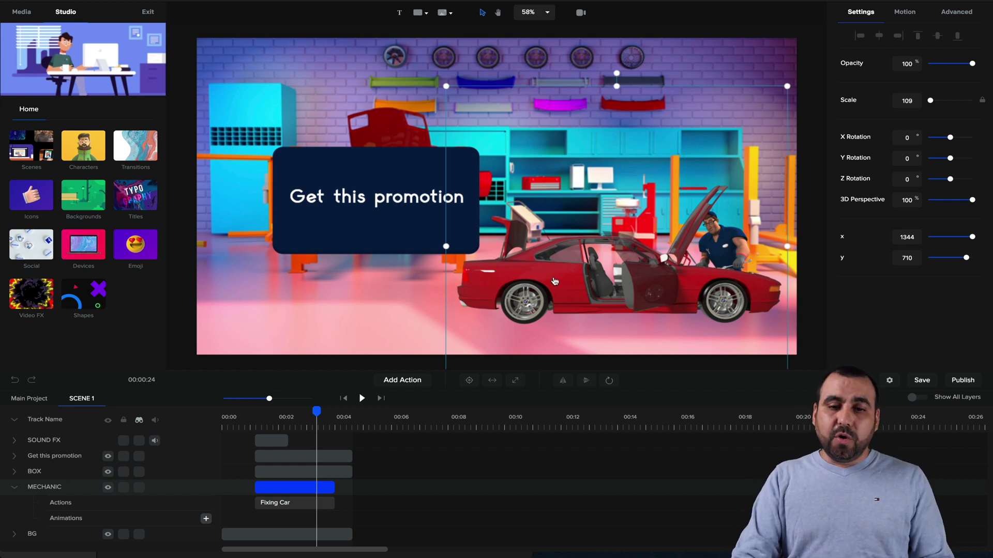
pyautogui.moveTo(554, 281); pyautogui.dragTo(540, 273)
# Delete the mechanic and car, then browse the 3D characters such as Gladiator, Robot and Astronaut.
pyautogui.press('Delete')
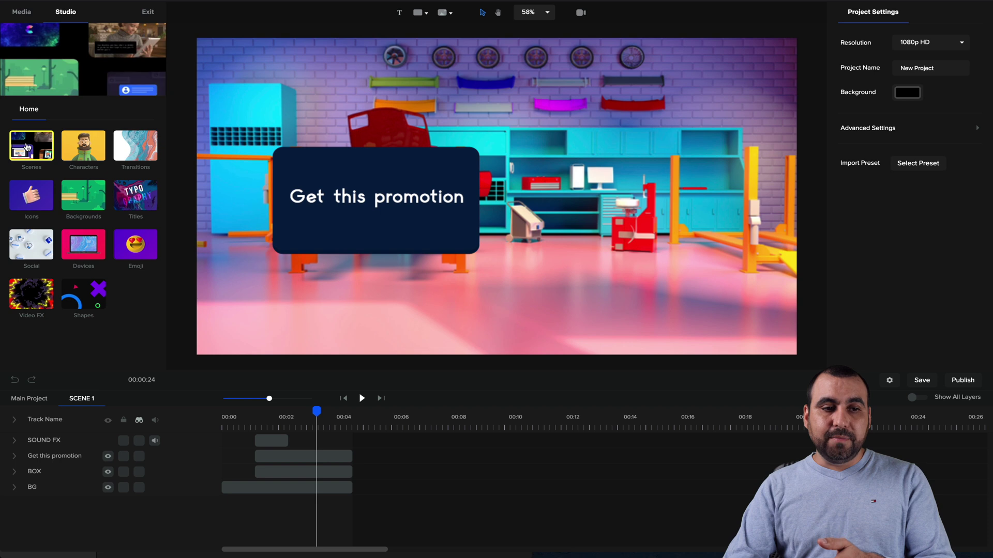
pyautogui.click(77, 156)
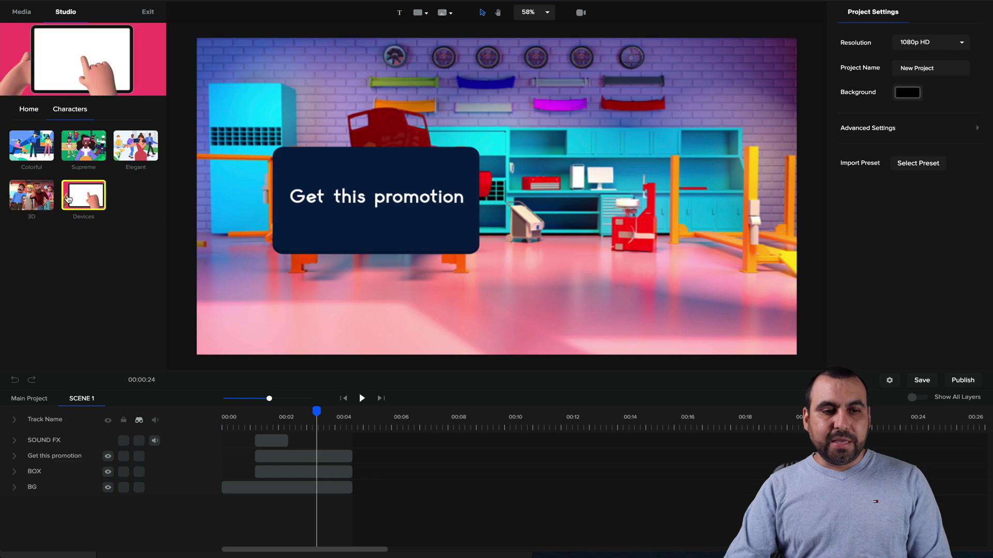
pyautogui.click(38, 205)
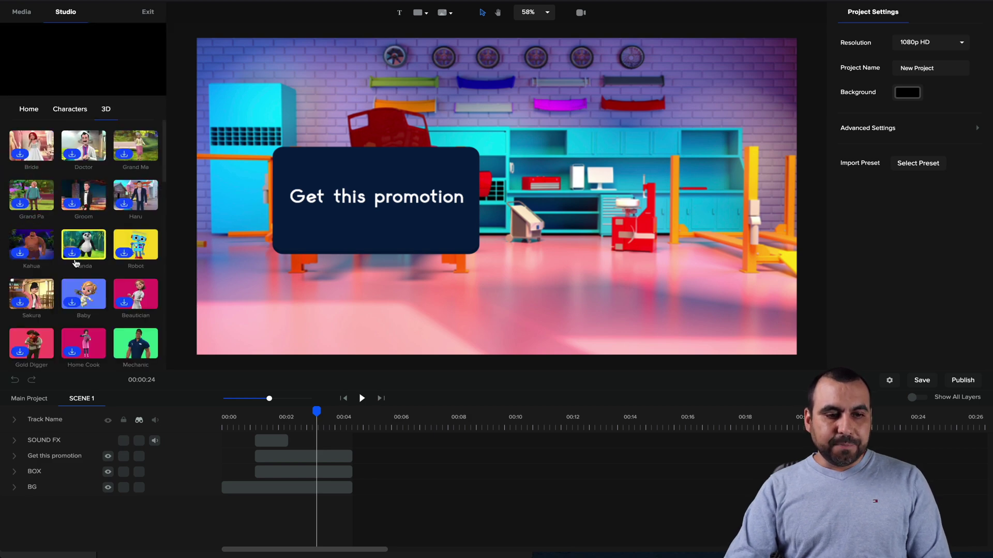
pyautogui.scroll(-5, 75, 262)
pyautogui.scroll(-10, 75, 263)
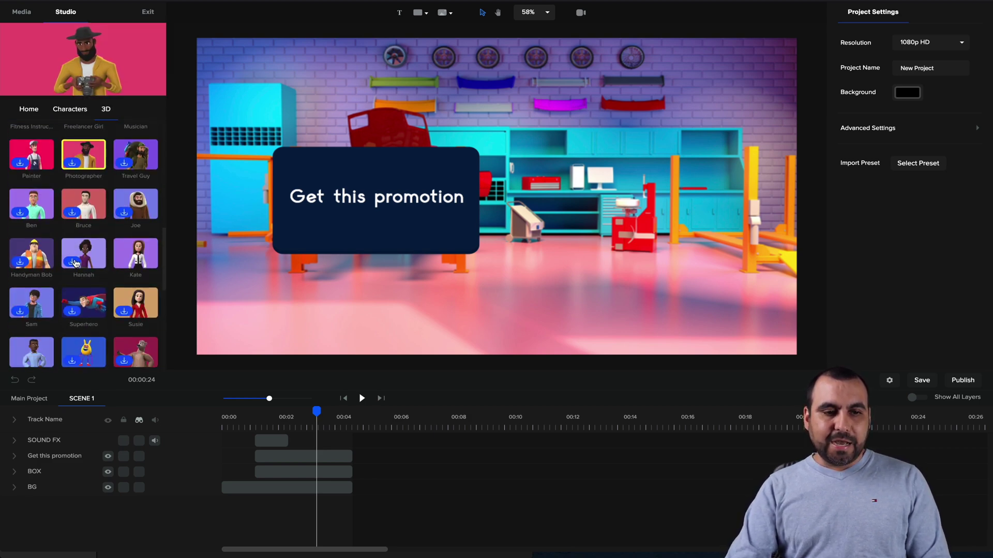
pyautogui.scroll(-2, 76, 264)
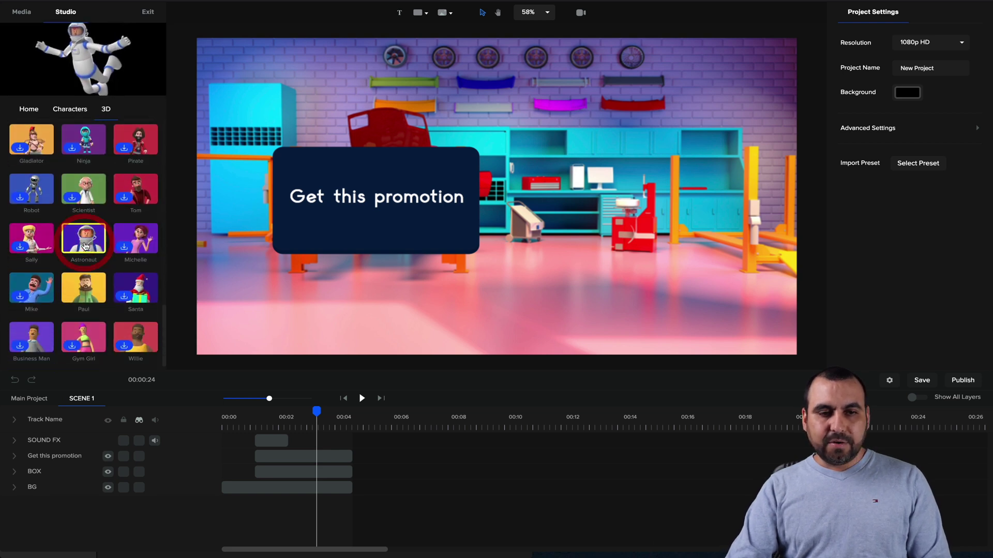
# Place an Astronaut on the right of the garage at 86% scale.
pyautogui.moveTo(85, 247); pyautogui.dragTo(666, 196)
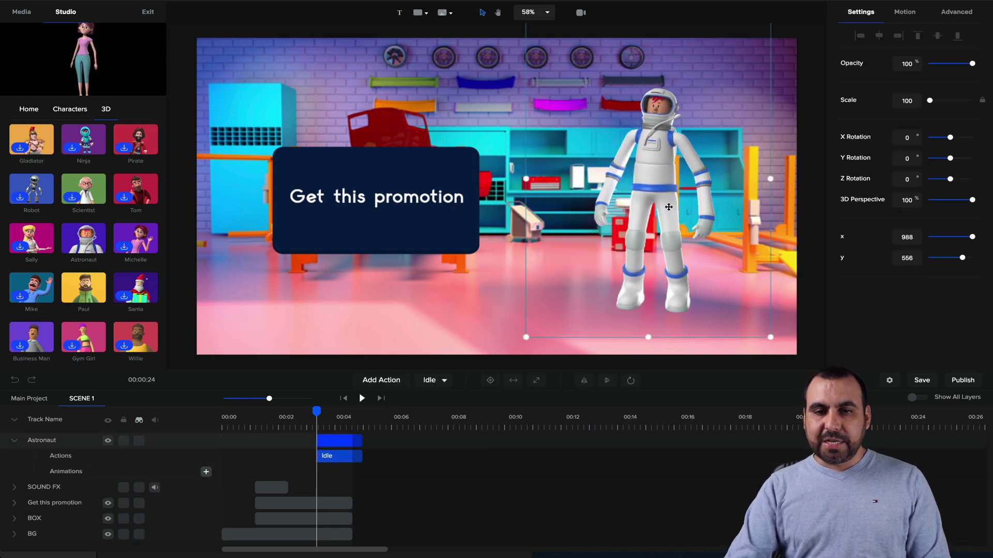
pyautogui.moveTo(769, 339); pyautogui.dragTo(718, 305)
pyautogui.moveTo(646, 250); pyautogui.dragTo(632, 259)
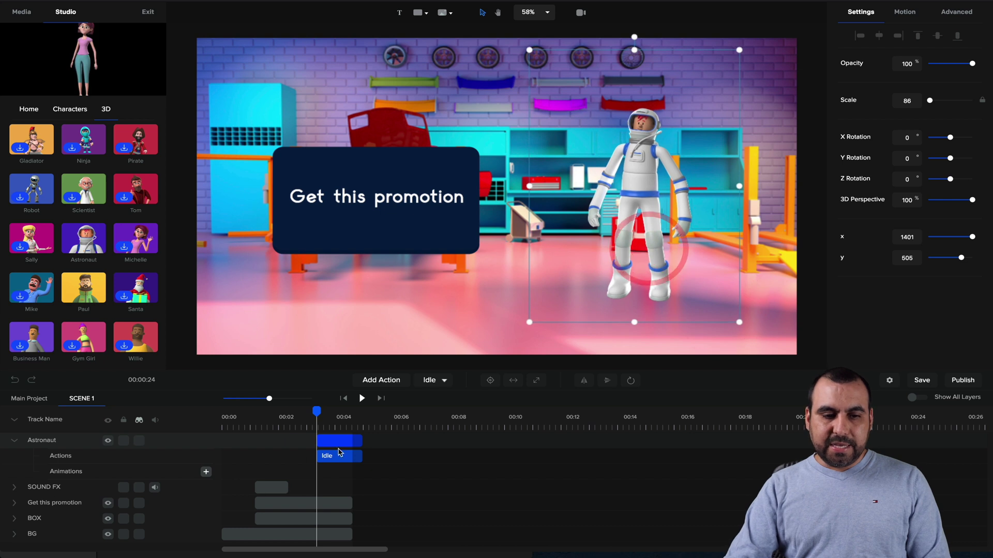
# Move the astronaut's clip to start at about 00:01 and select its Idle action.
pyautogui.moveTo(315, 410); pyautogui.dragTo(266, 411)
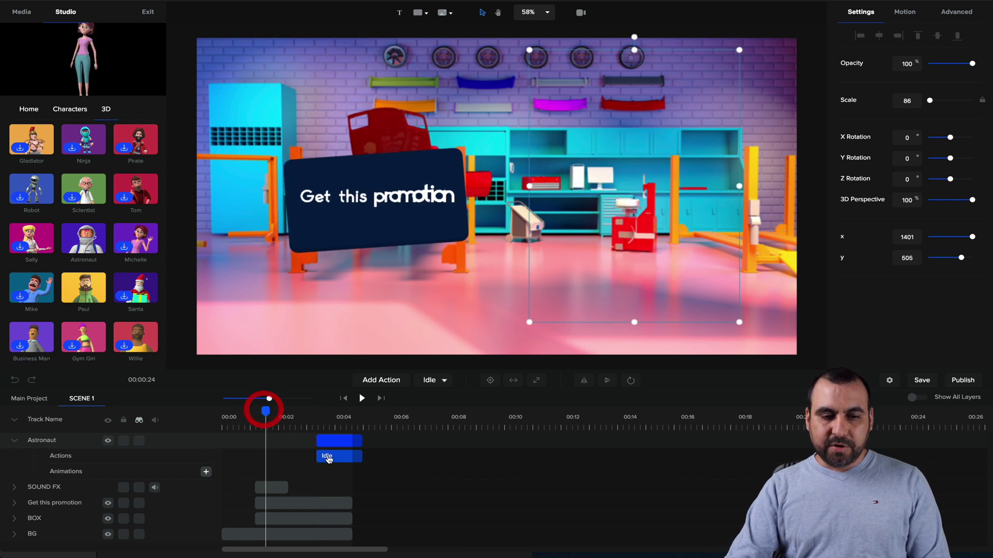
pyautogui.click(269, 457)
pyautogui.click(321, 456)
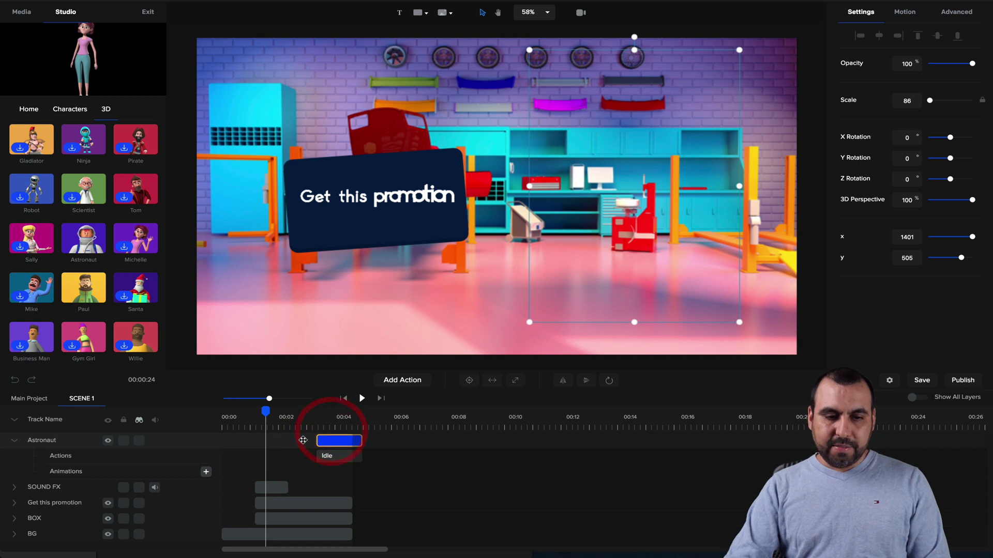
pyautogui.moveTo(331, 433); pyautogui.dragTo(271, 440)
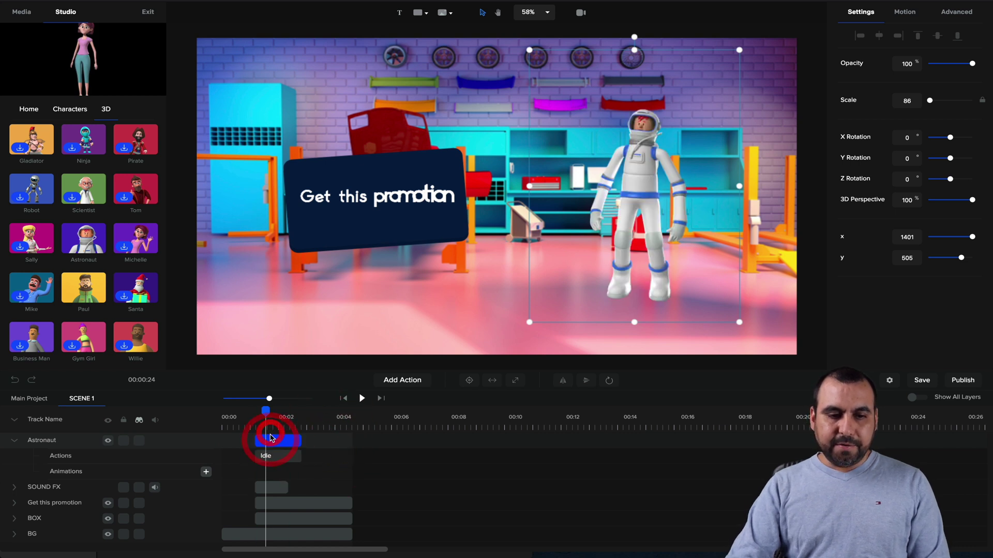
pyautogui.click(274, 457)
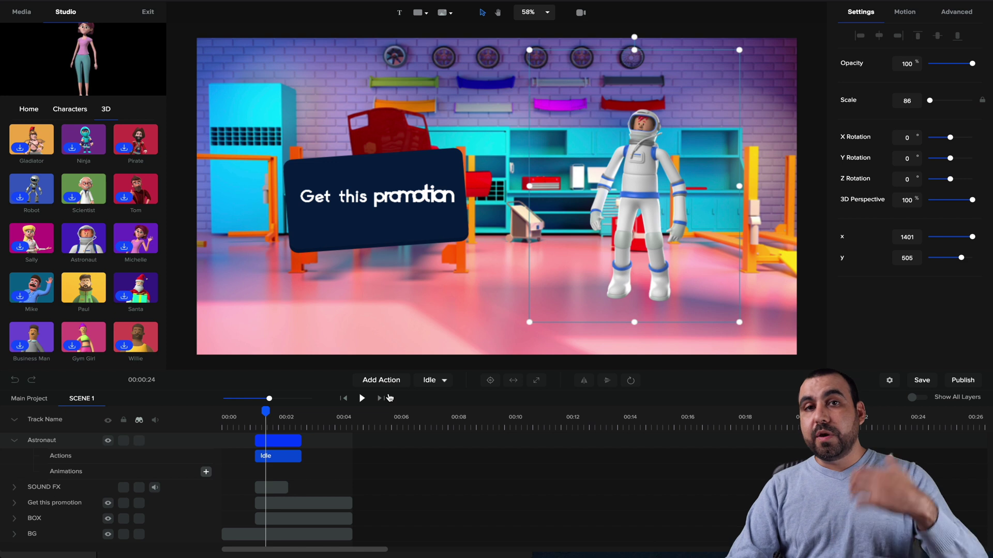
pyautogui.click(423, 380)
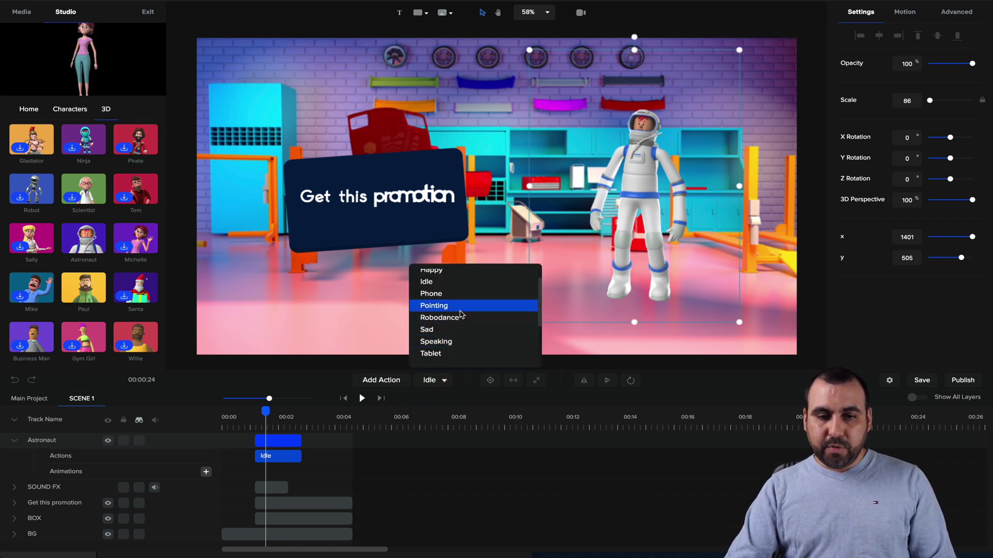
# Set the astronaut's action to Pointing and preview the scene.
pyautogui.click(460, 310)
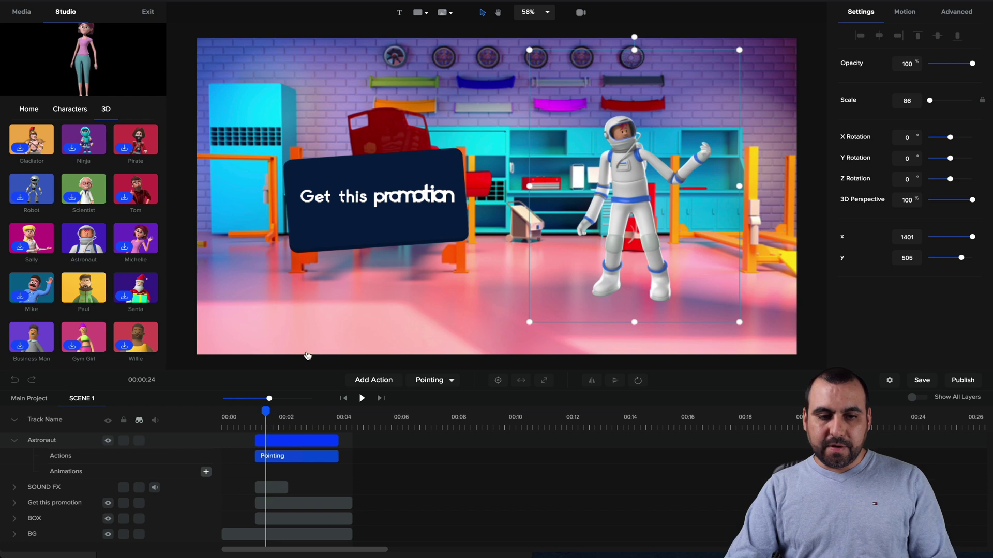
pyautogui.moveTo(262, 411); pyautogui.dragTo(232, 408)
pyautogui.press('space')
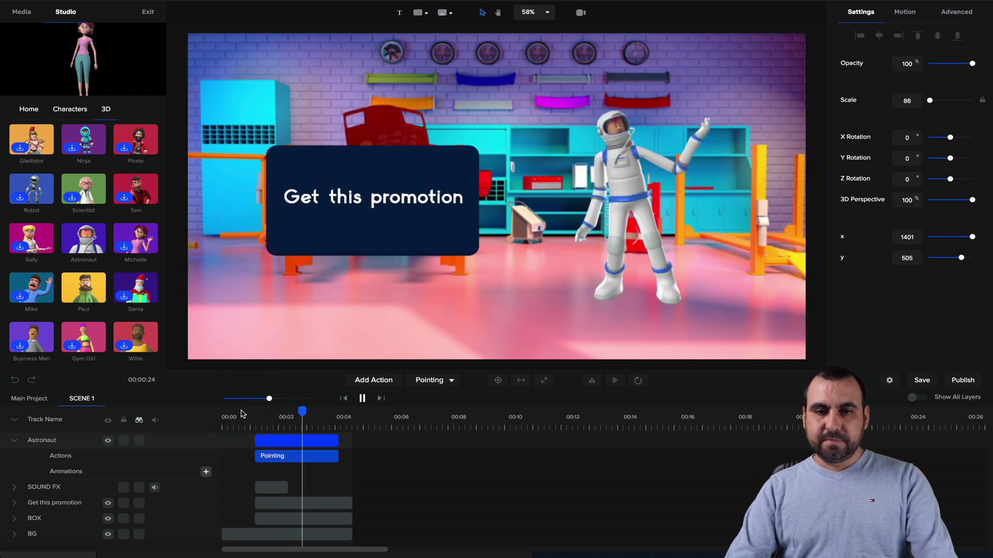
pyautogui.press('space')
# Replace Pointing with Floating and preview the astronaut, ending at about 00:02.
pyautogui.click(297, 426)
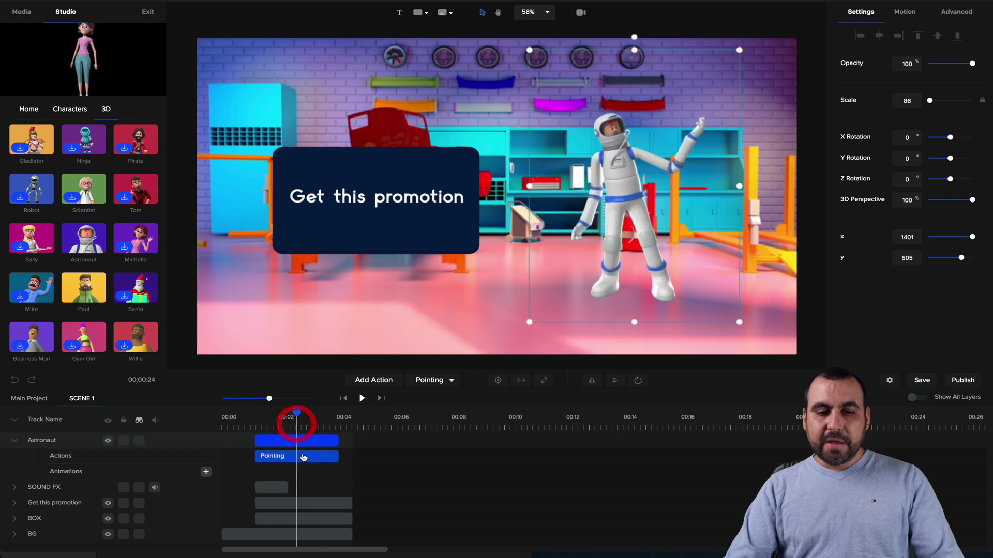
pyautogui.click(305, 458)
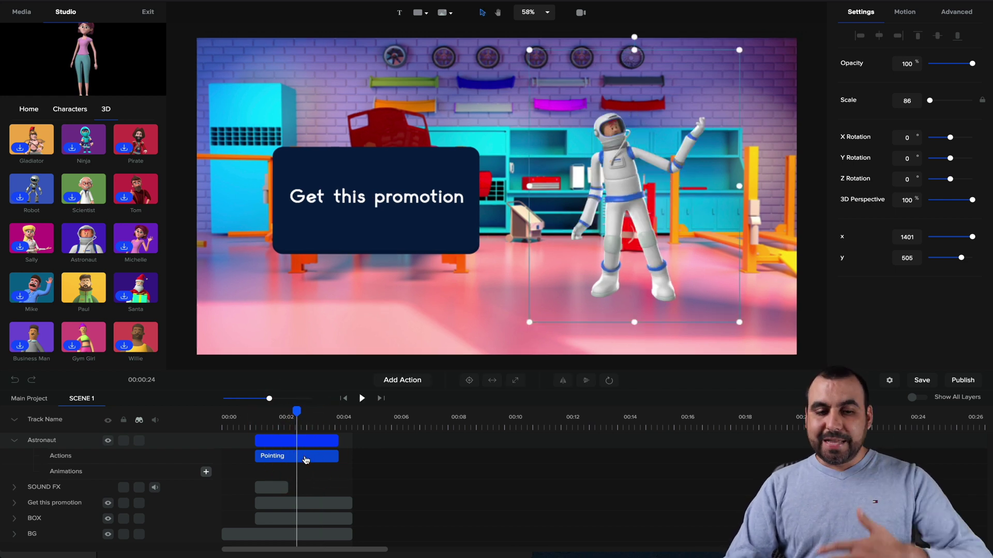
pyautogui.click(299, 457)
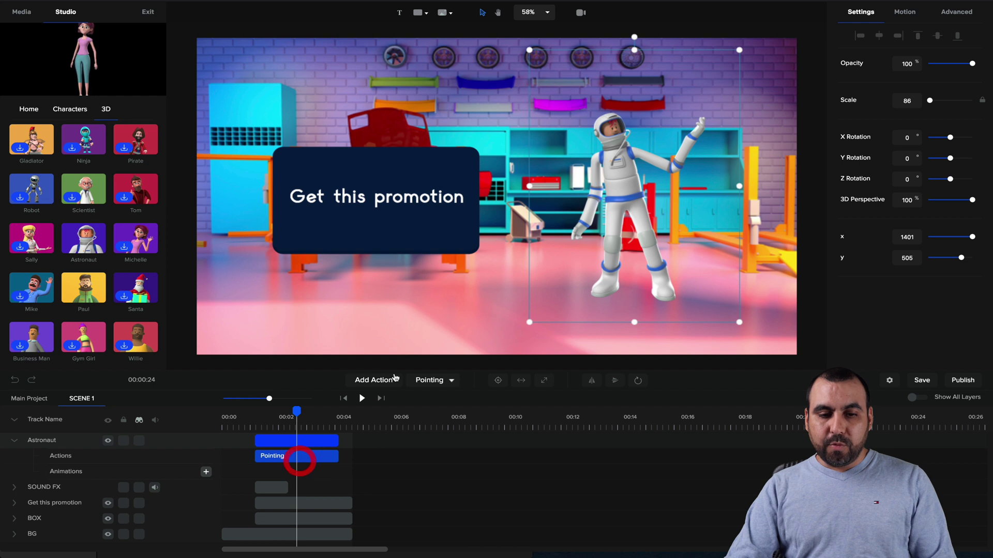
pyautogui.click(433, 381)
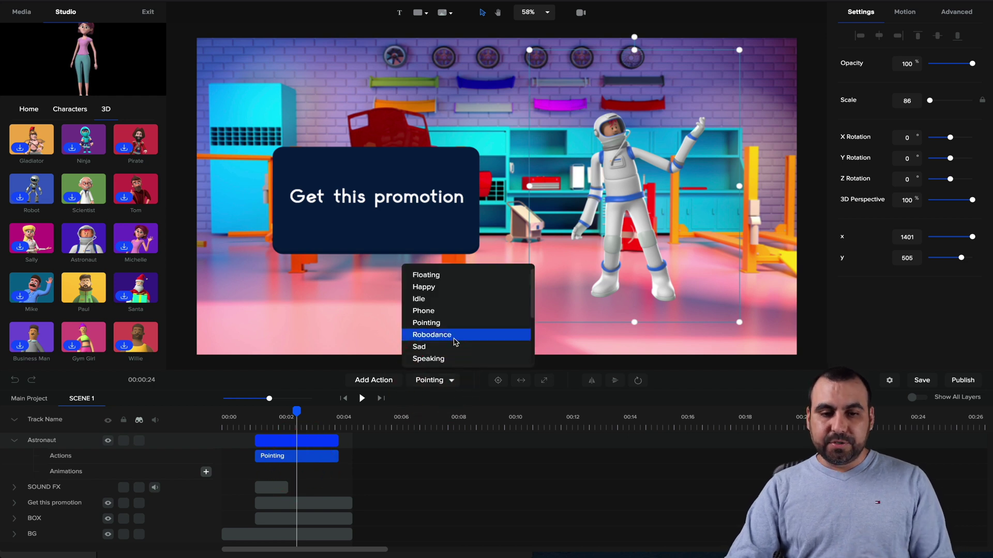
pyautogui.scroll(-2, 455, 341)
pyautogui.click(449, 266)
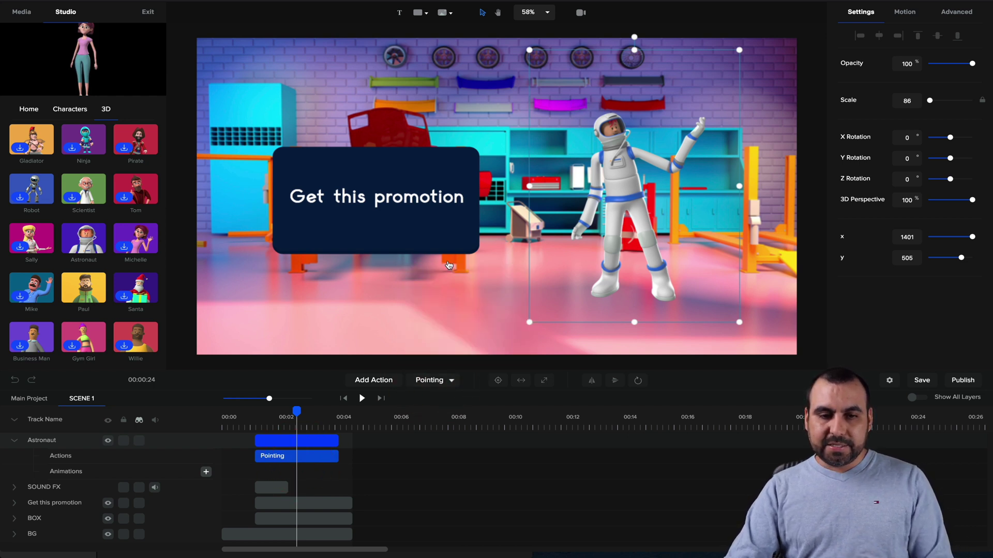
pyautogui.click(428, 380)
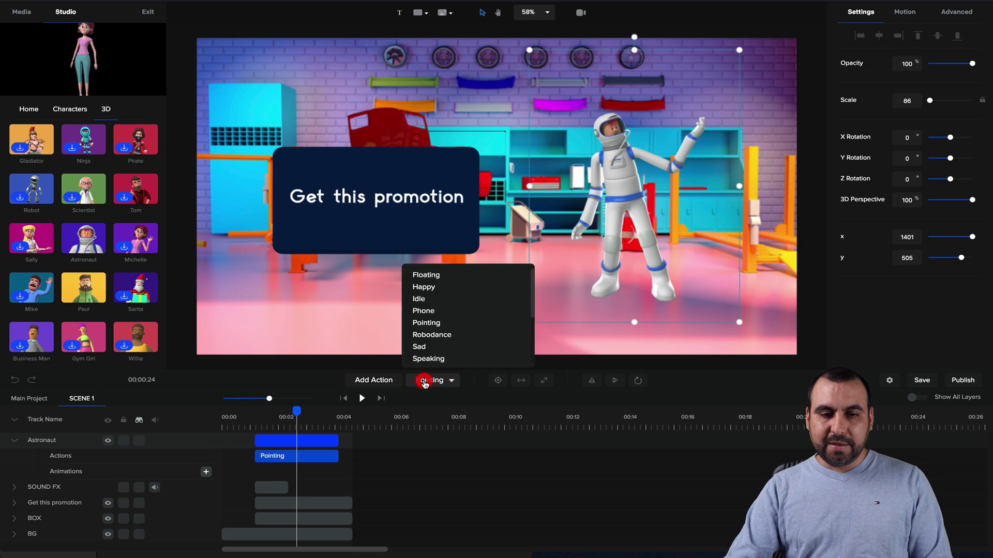
pyautogui.click(439, 273)
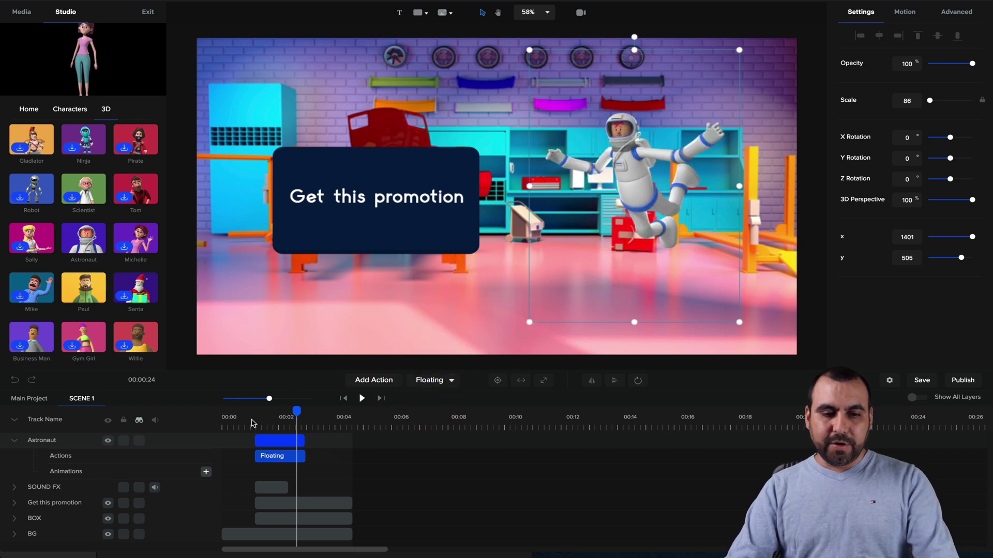
pyautogui.click(252, 423)
pyautogui.press('space')
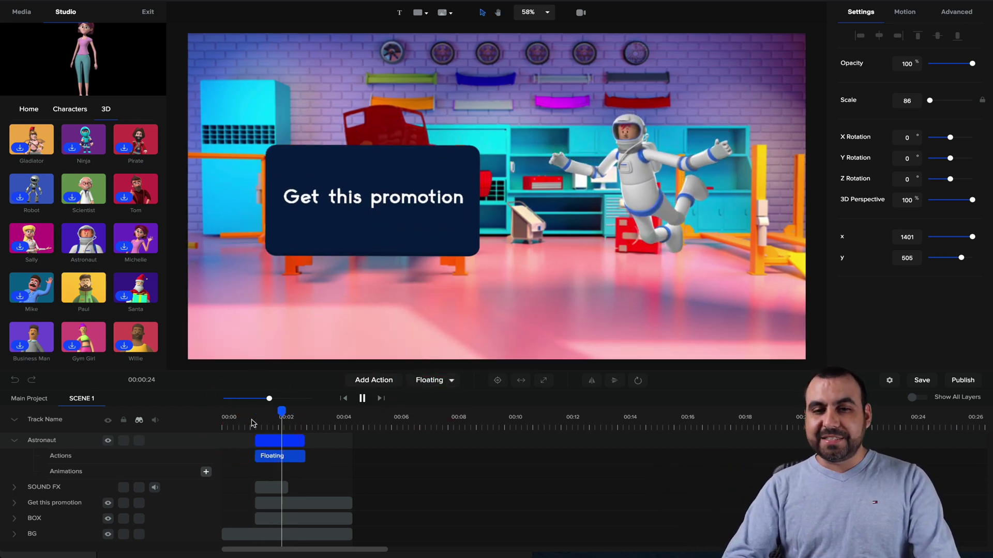
pyautogui.press('space')
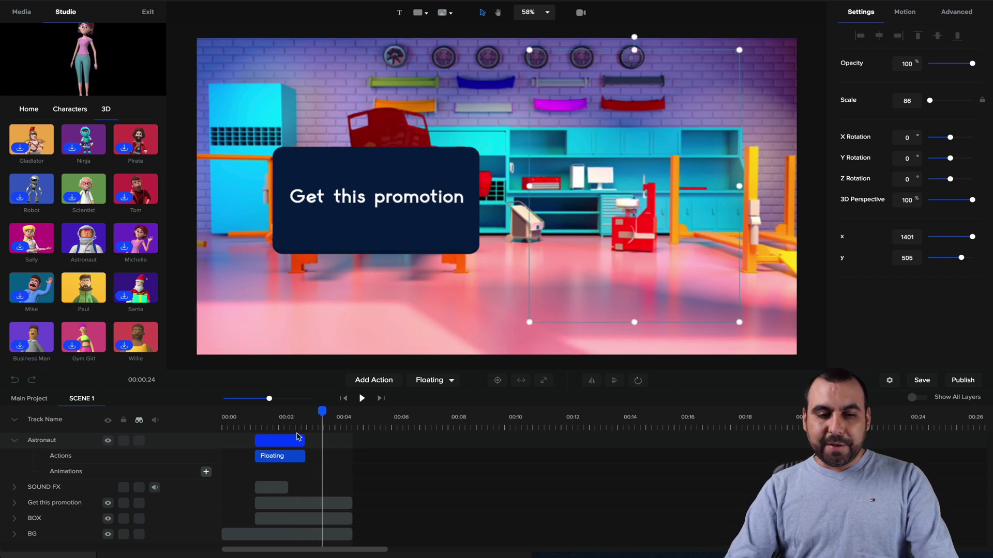
pyautogui.click(292, 428)
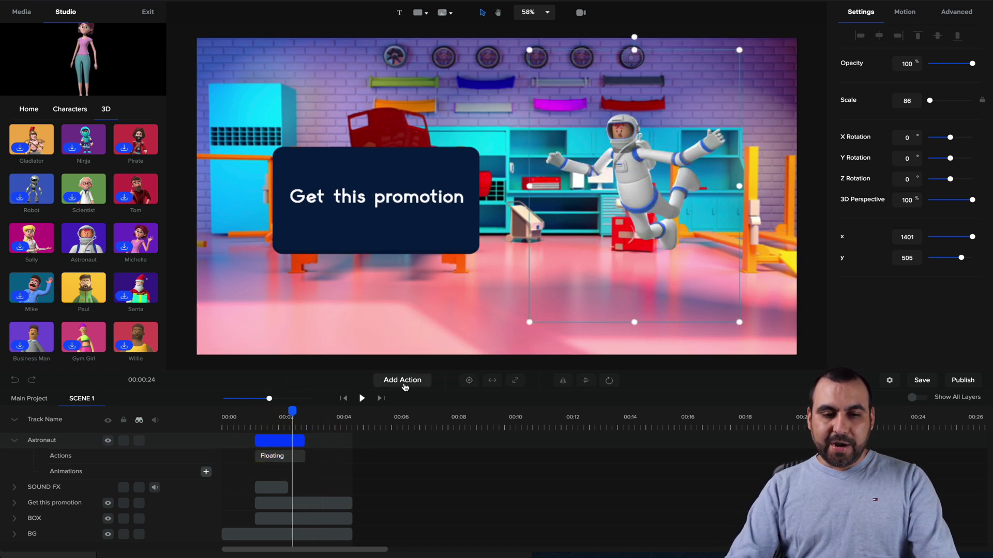
# Add a Phone action after Floating and preview it, parking the playhead near 00:02.5.
pyautogui.click(403, 381)
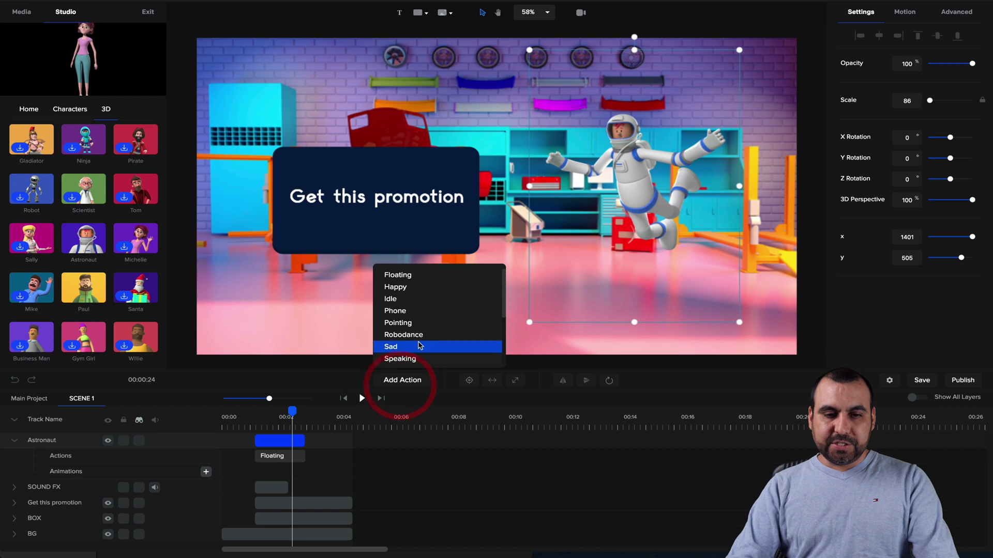
pyautogui.click(416, 316)
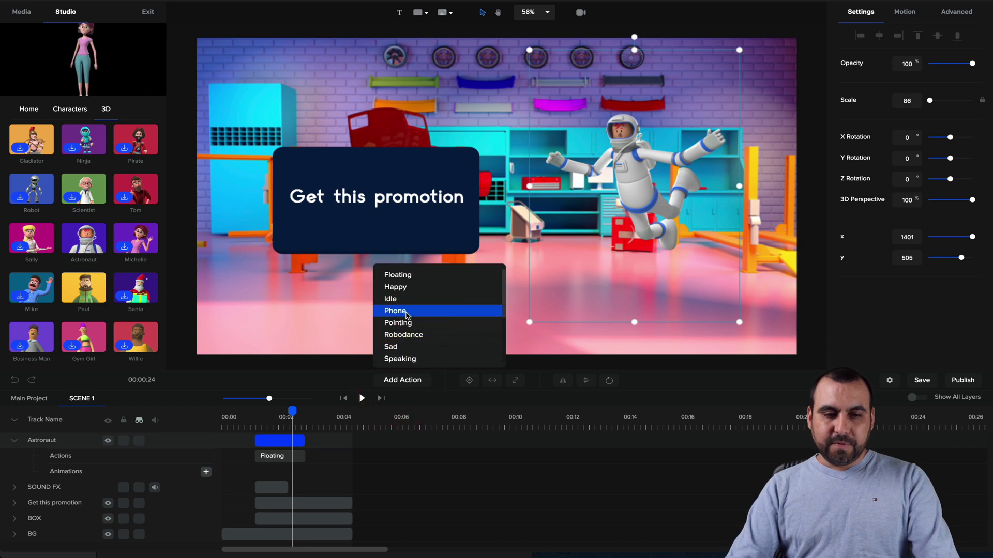
pyautogui.click(406, 315)
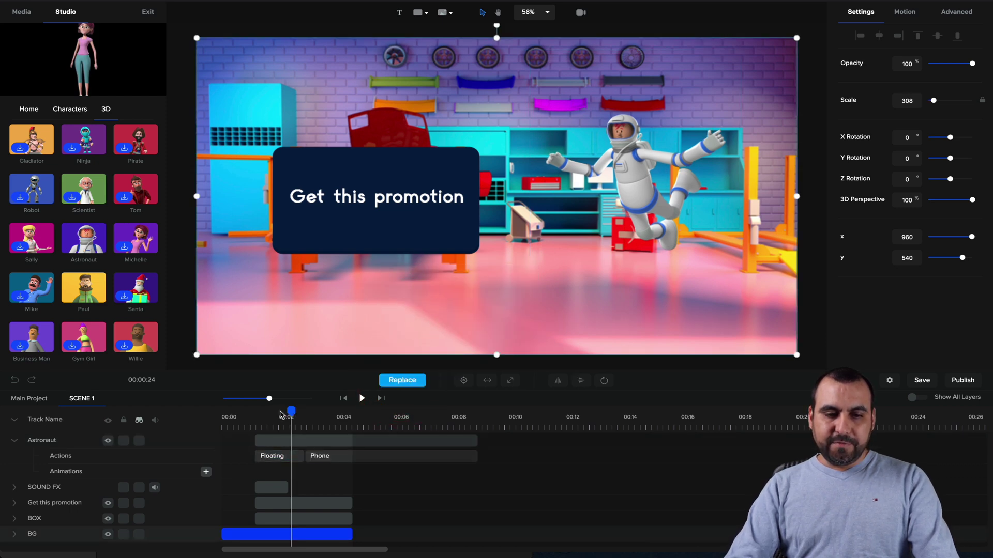
pyautogui.click(270, 414)
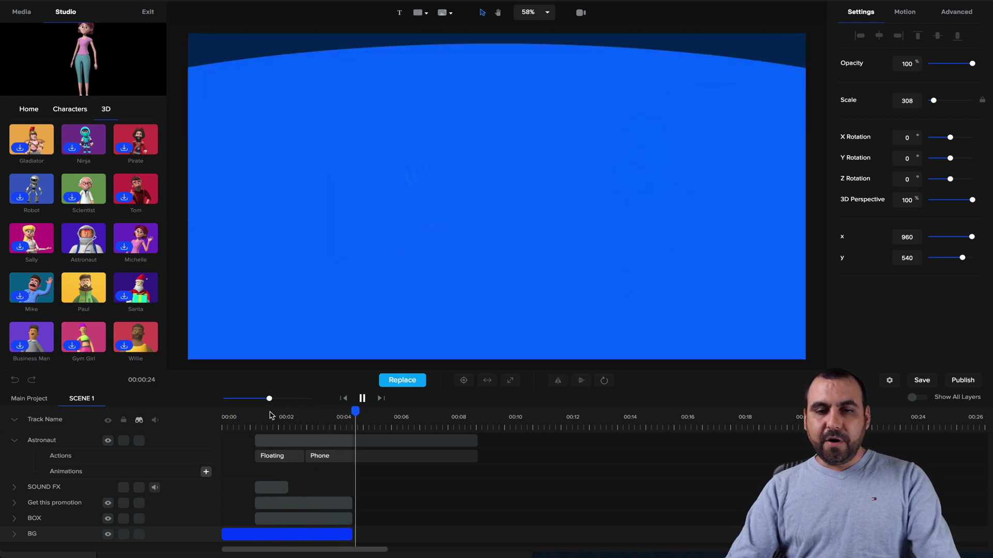
pyautogui.press('space')
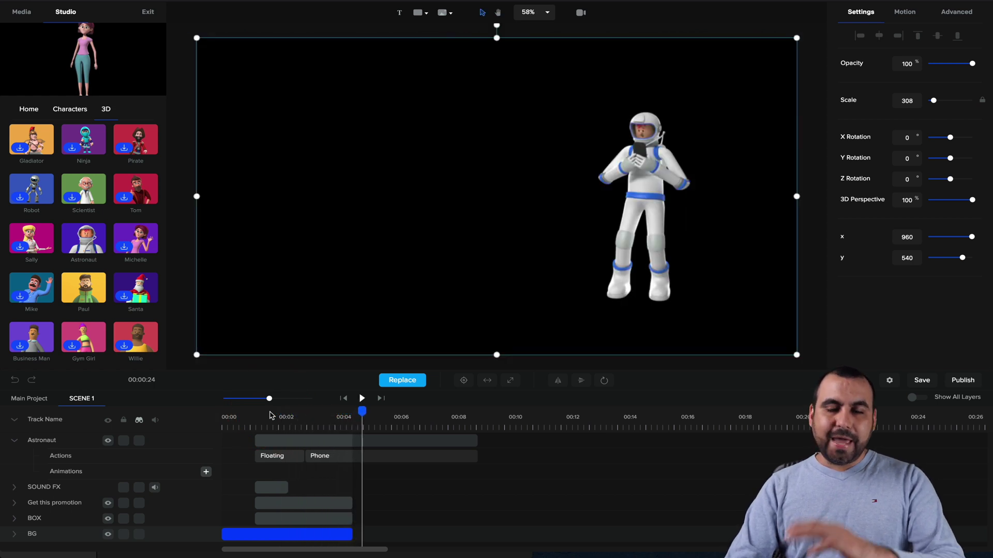
pyautogui.click(353, 417)
pyautogui.click(279, 417)
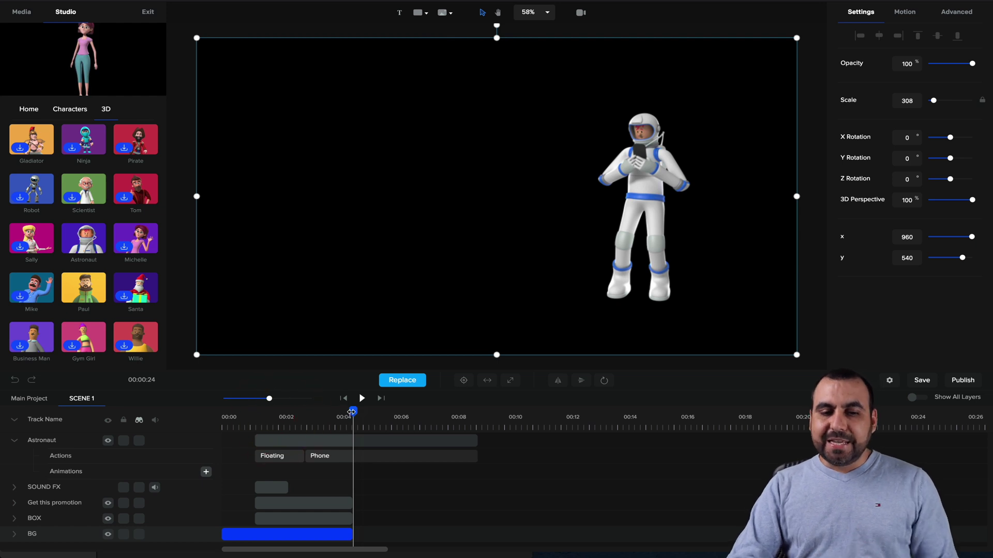
pyautogui.moveTo(288, 417); pyautogui.dragTo(292, 412)
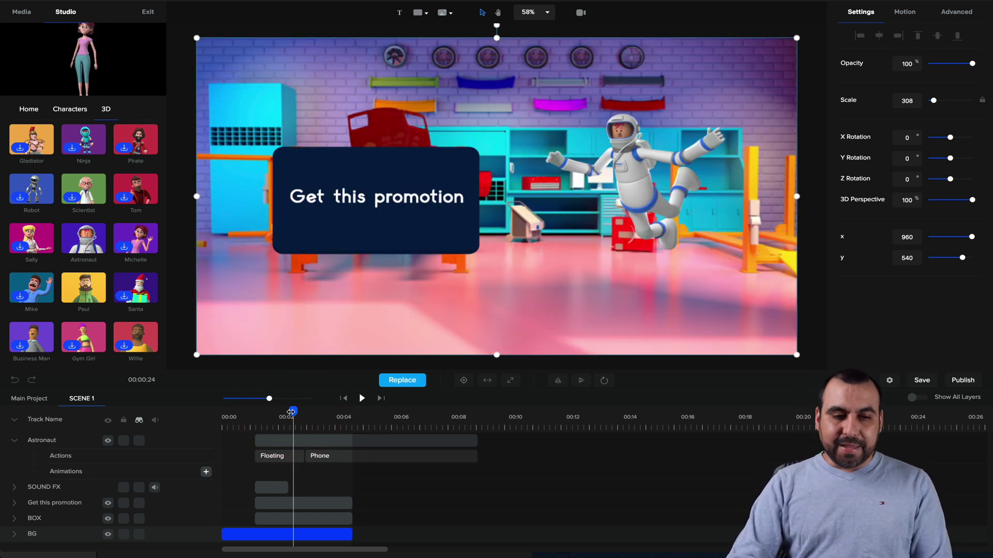
# Return to Main Project, open the Scene 2 clip, and park the playhead at about 00:07.
pyautogui.click(31, 398)
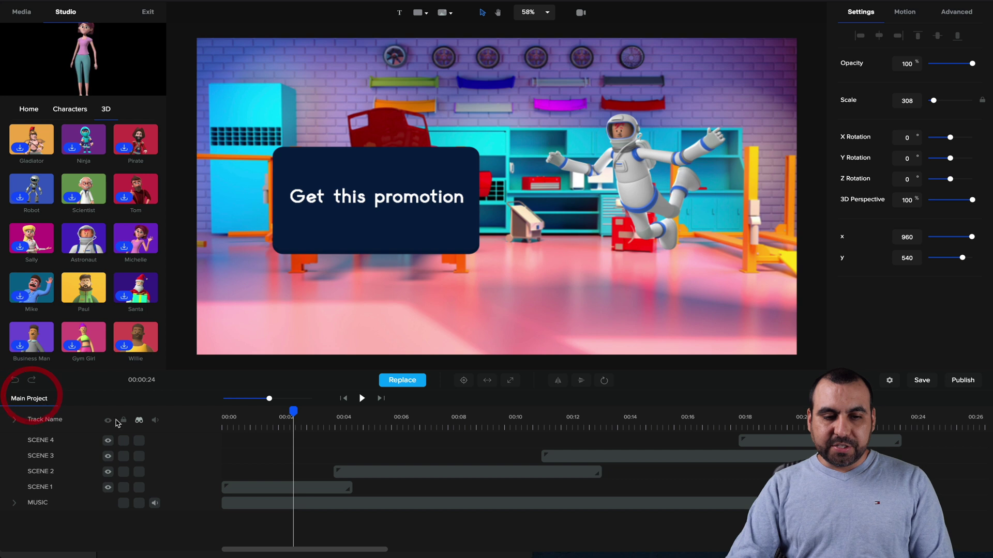
pyautogui.moveTo(294, 411); pyautogui.dragTo(366, 411)
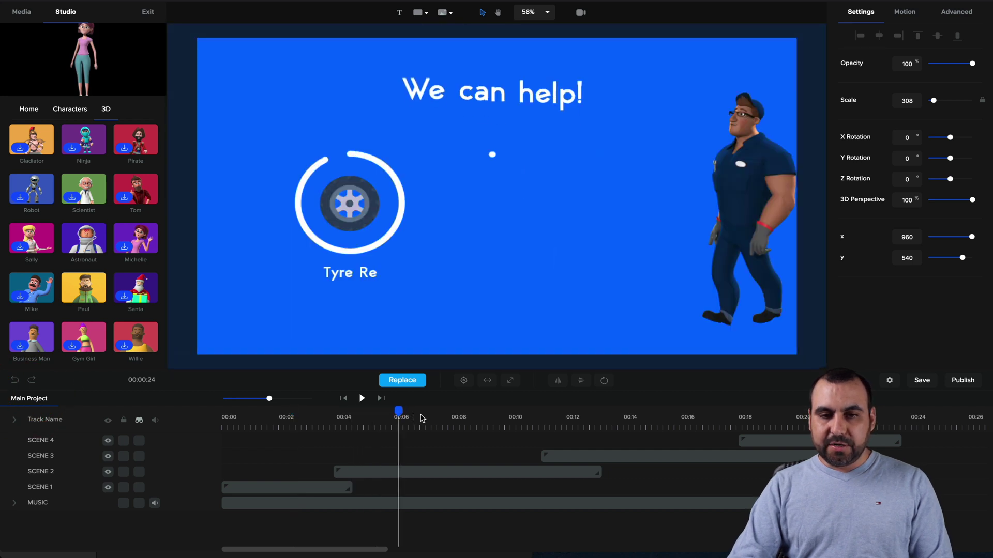
pyautogui.moveTo(422, 418); pyautogui.dragTo(442, 420)
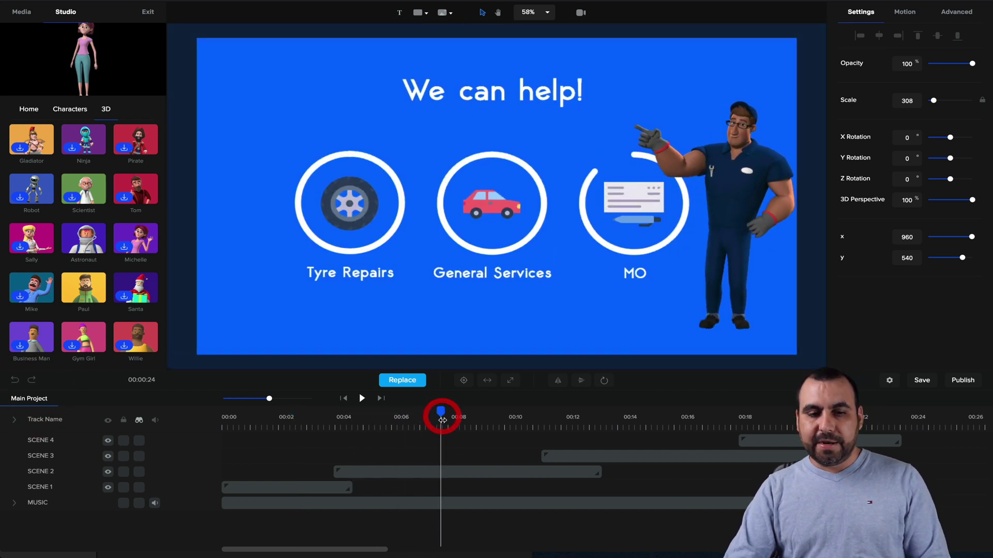
pyautogui.click(455, 472)
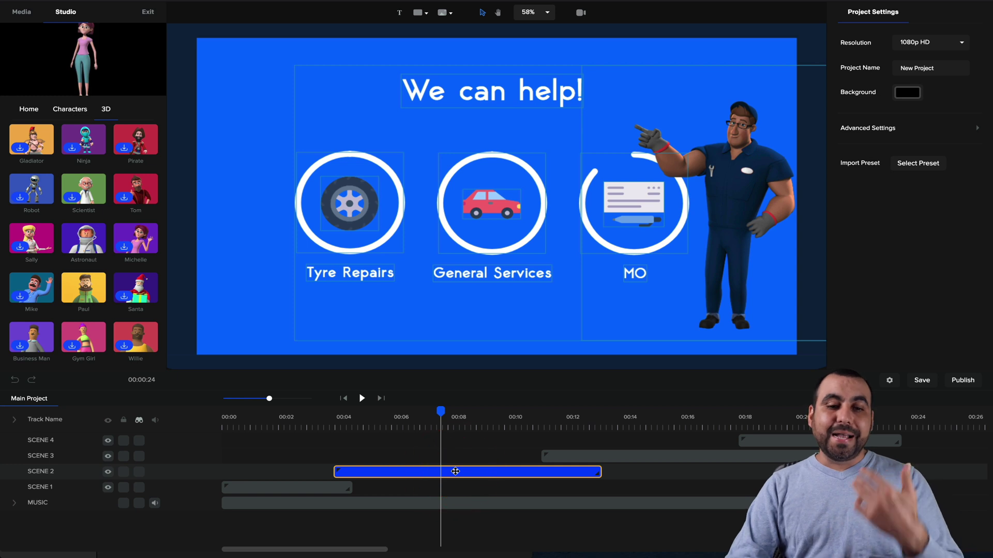
pyautogui.doubleClick(455, 471)
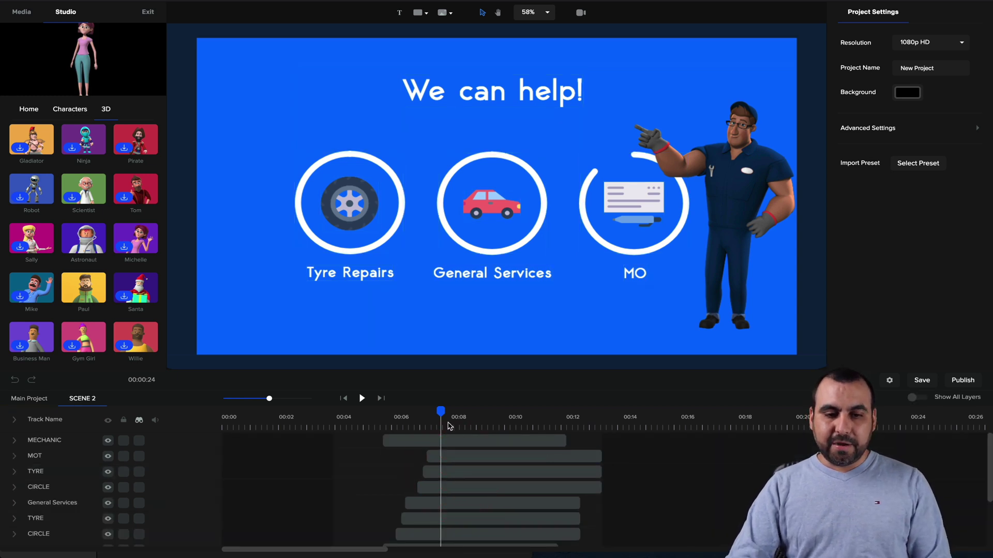
pyautogui.moveTo(442, 414); pyautogui.dragTo(462, 424)
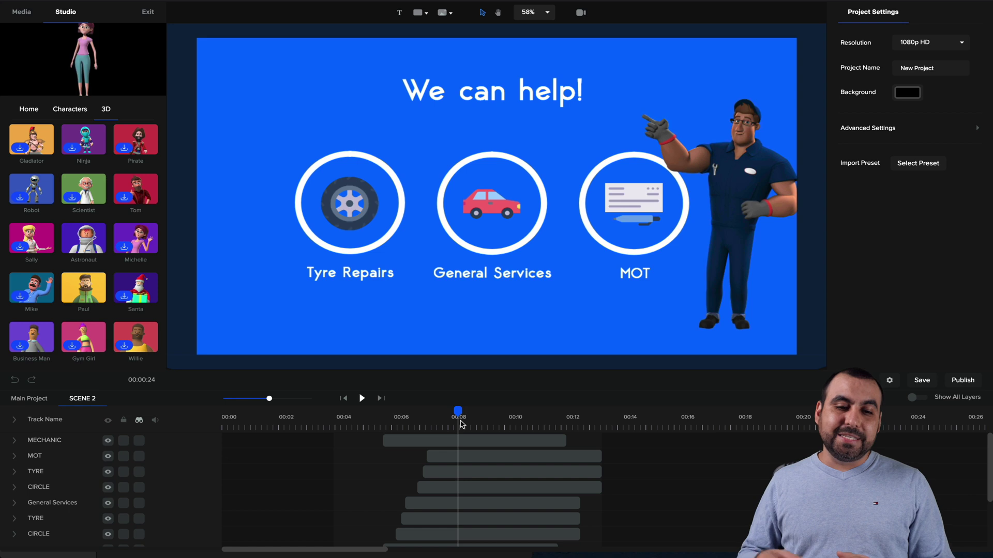
pyautogui.moveTo(453, 411); pyautogui.dragTo(428, 411)
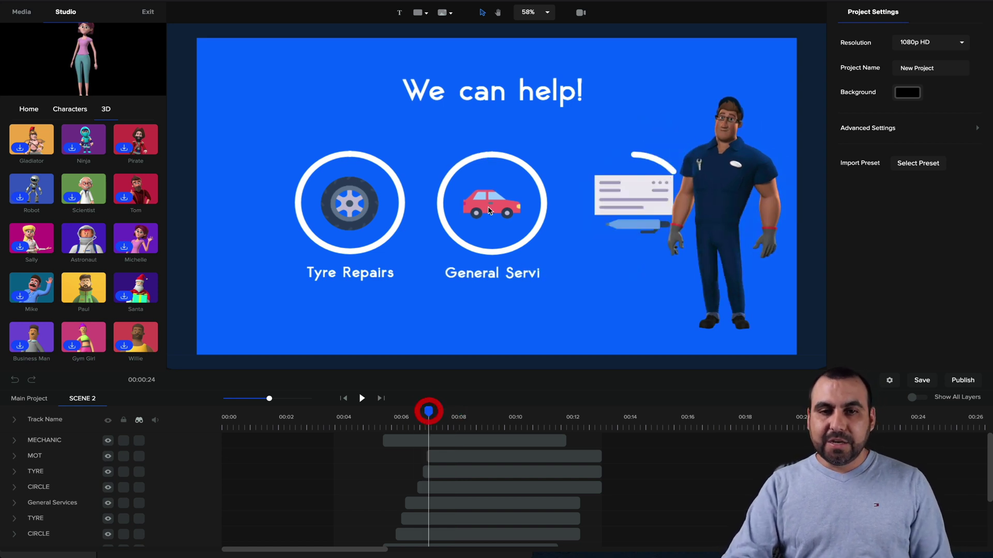
# Add a camera keyframe at 00:07 and zoom the frame onto the three circles near 00:08.6.
pyautogui.click(581, 13)
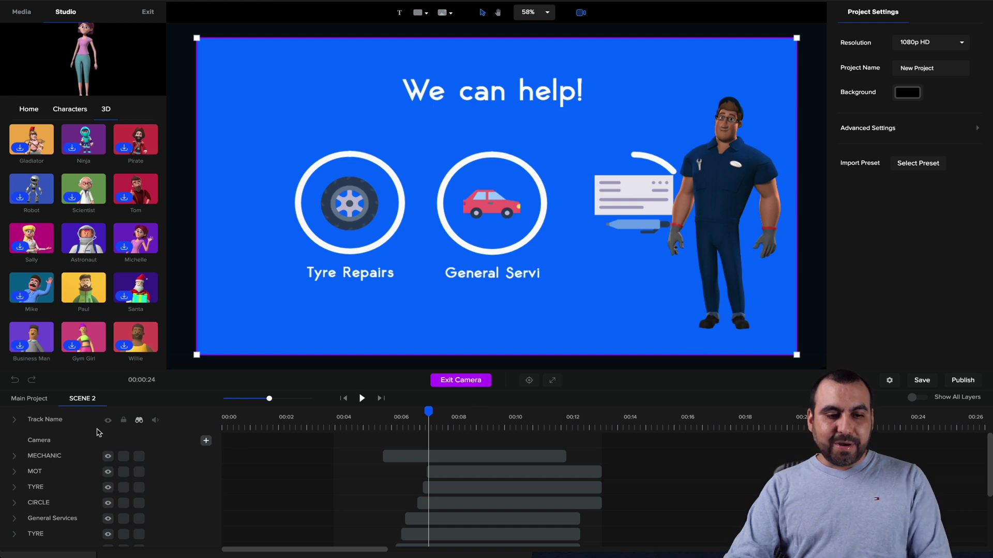
pyautogui.click(206, 442)
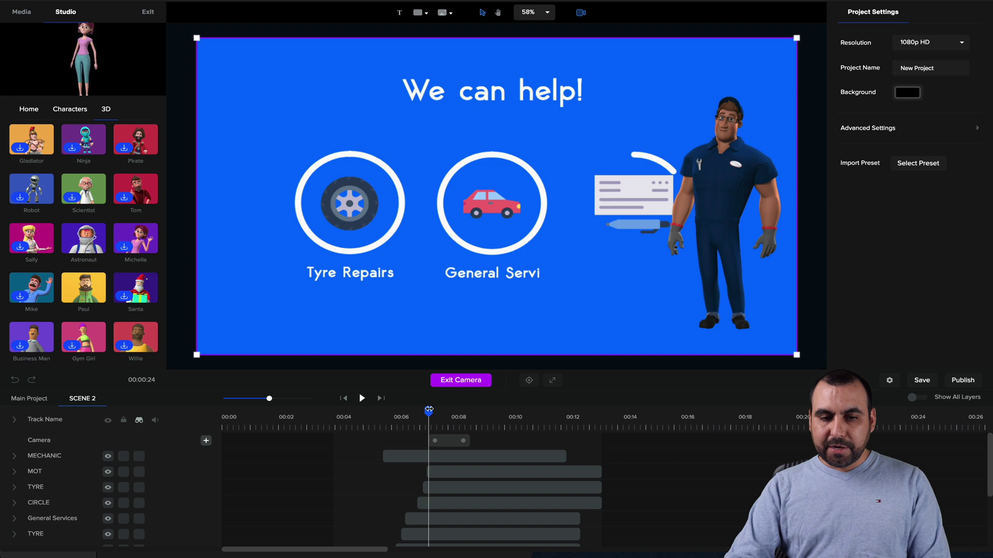
pyautogui.moveTo(428, 410); pyautogui.dragTo(475, 411)
pyautogui.click(452, 441)
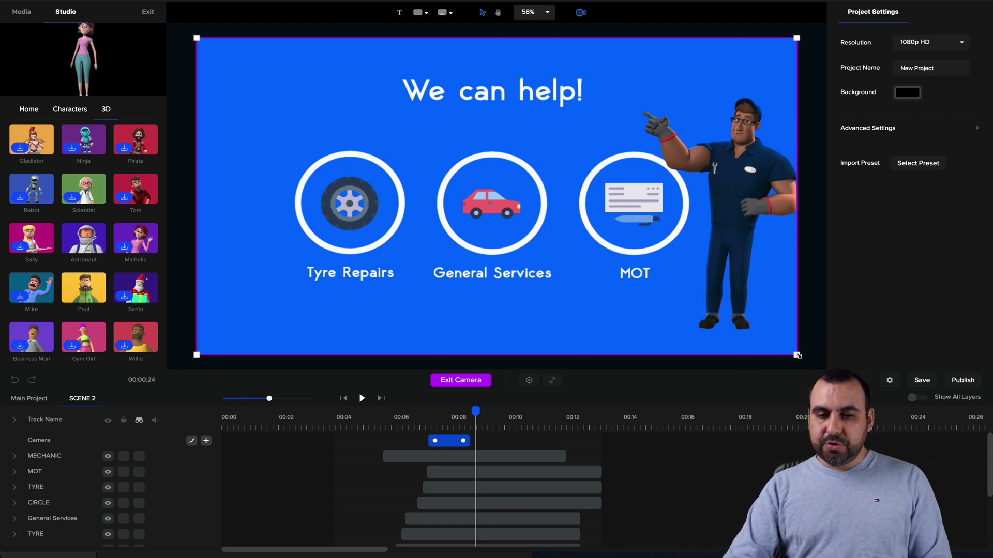
pyautogui.moveTo(797, 355); pyautogui.dragTo(649, 278)
pyautogui.moveTo(558, 222); pyautogui.dragTo(622, 243)
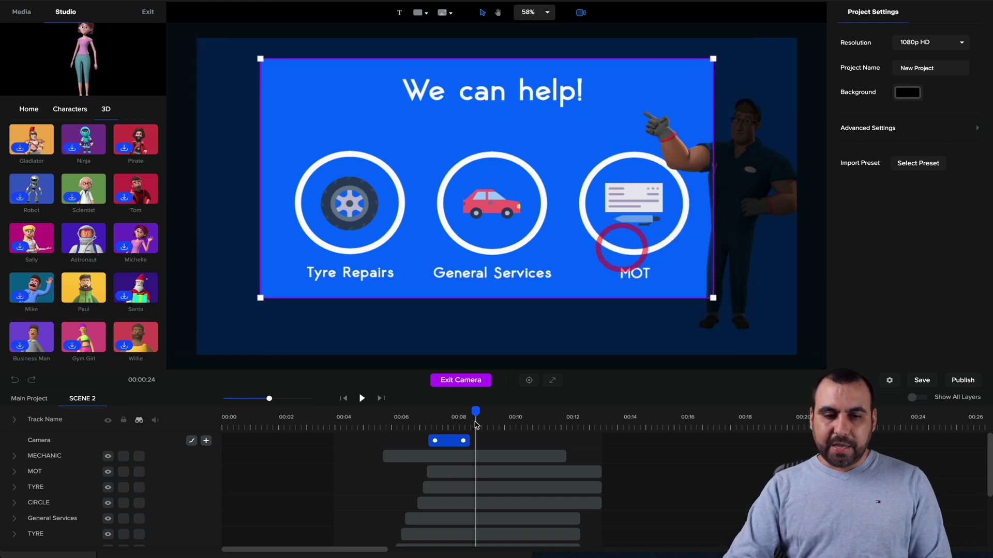
# Preview the camera zoom and add a second camera keyframe at about 00:09.
pyautogui.moveTo(477, 412); pyautogui.dragTo(419, 413)
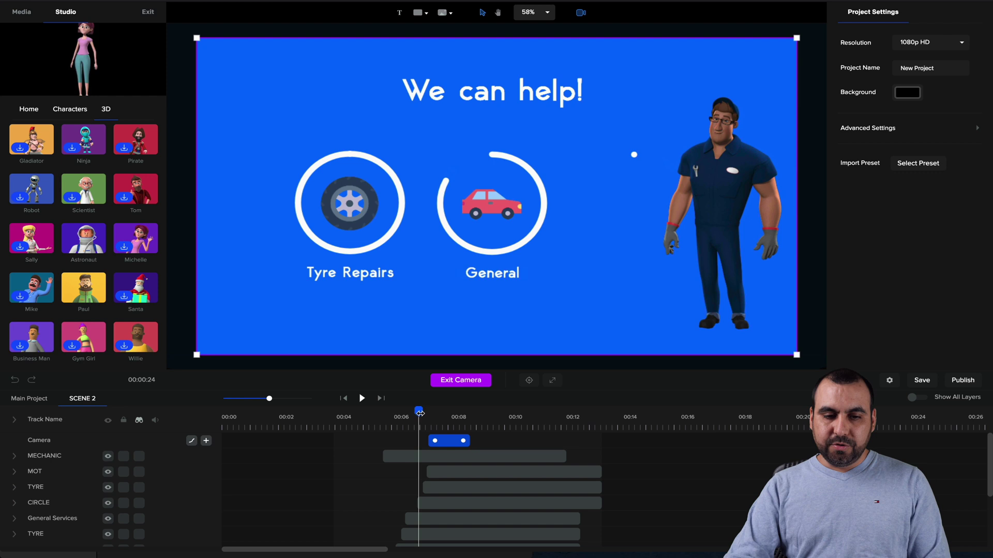
pyautogui.press('space')
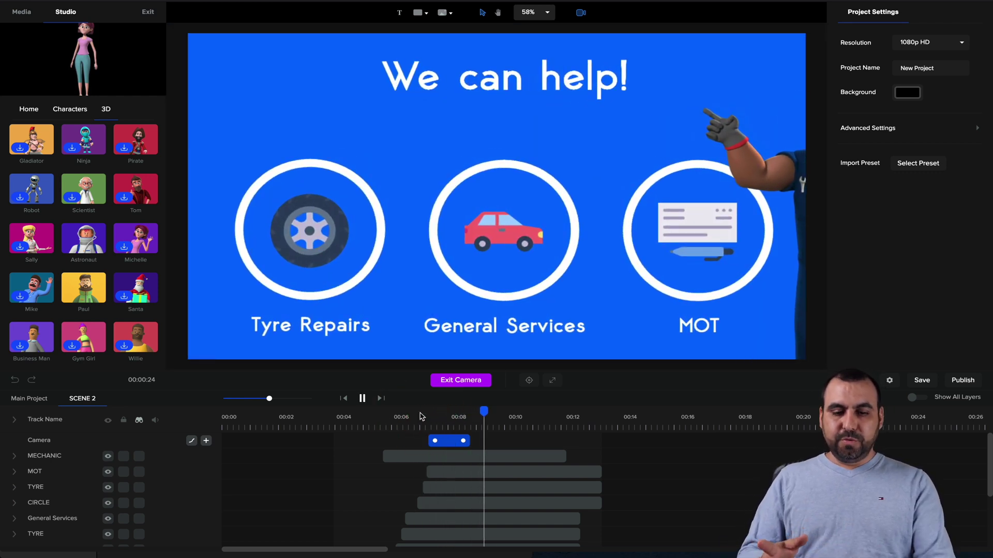
pyautogui.press('space')
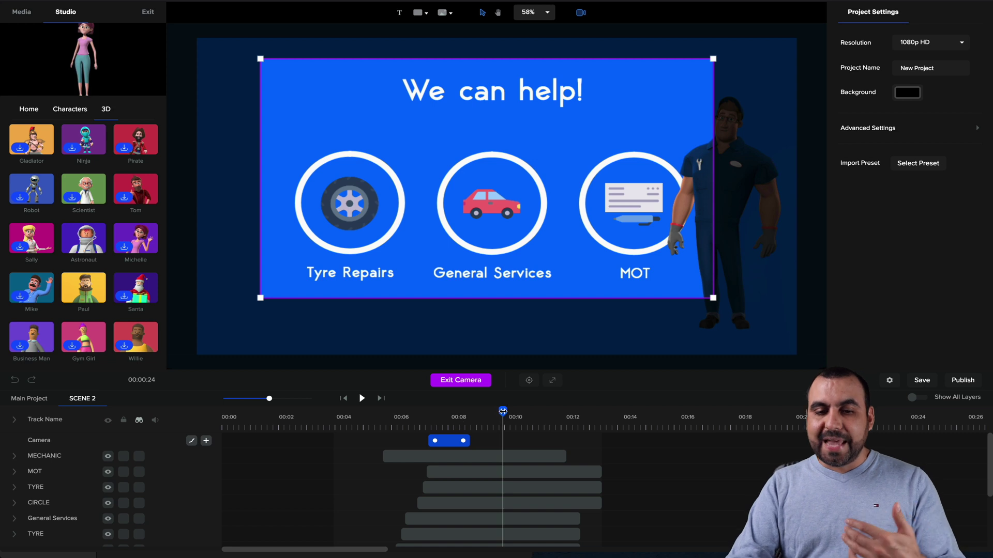
pyautogui.moveTo(503, 411); pyautogui.dragTo(481, 411)
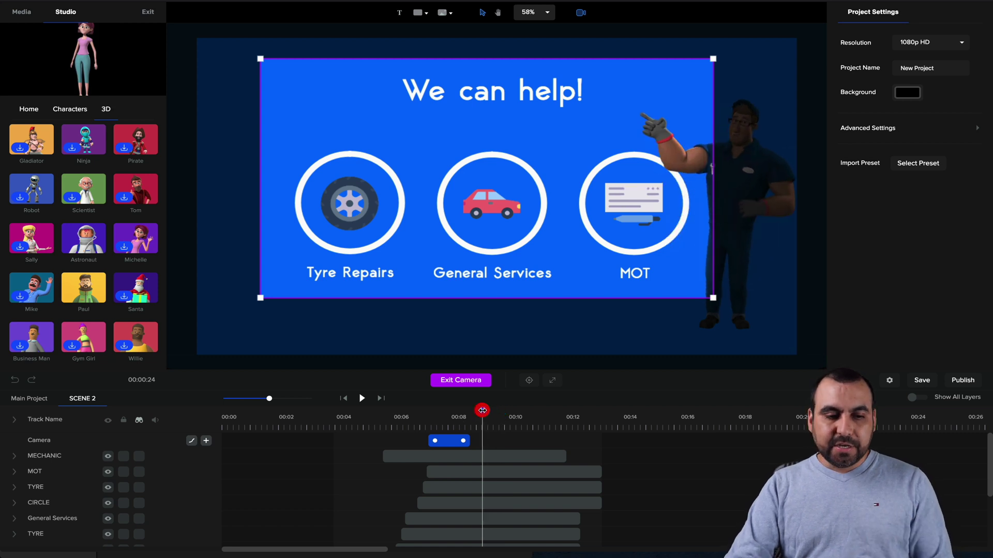
pyautogui.click(207, 441)
# At about 00:10.5, reframe the second camera keyframe tightly around General Services and MOT.
pyautogui.moveTo(482, 411); pyautogui.dragTo(530, 411)
pyautogui.click(501, 441)
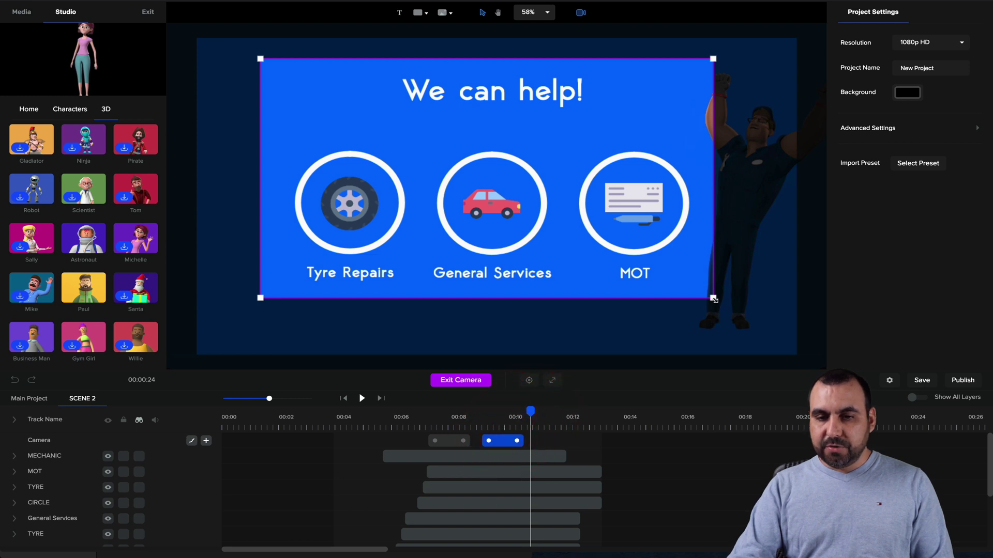
pyautogui.moveTo(714, 298); pyautogui.dragTo(594, 235)
pyautogui.moveTo(561, 192); pyautogui.dragTo(699, 263)
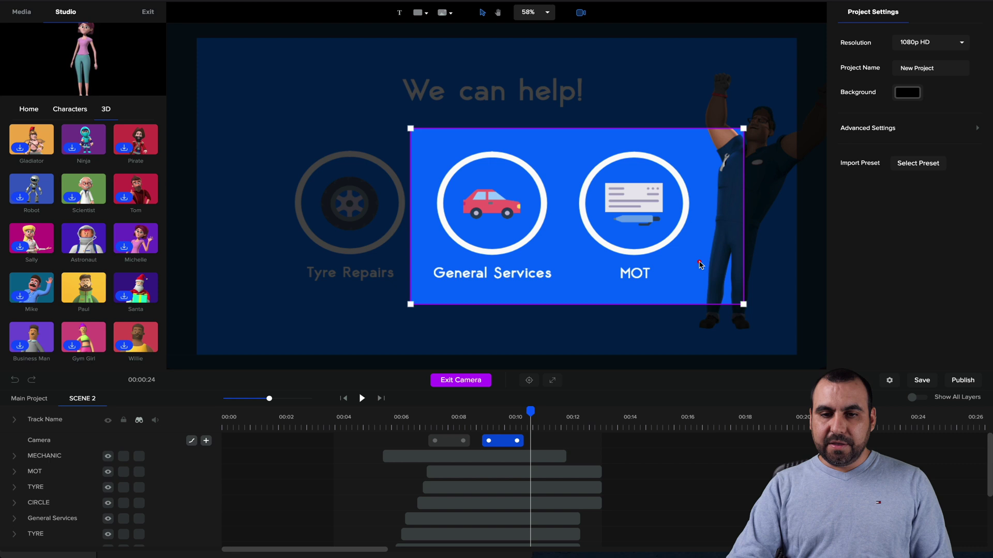
pyautogui.moveTo(743, 304); pyautogui.dragTo(697, 283)
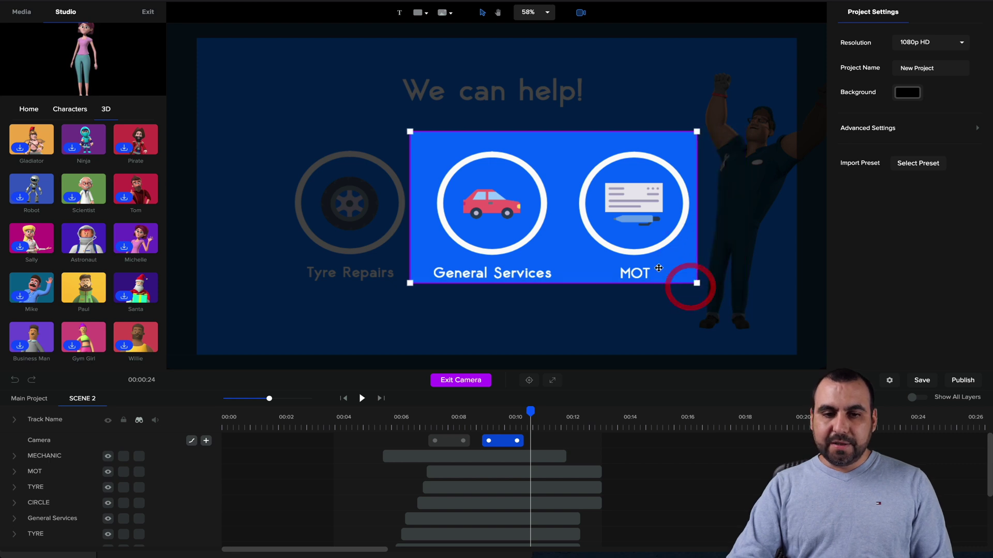
pyautogui.click(663, 268)
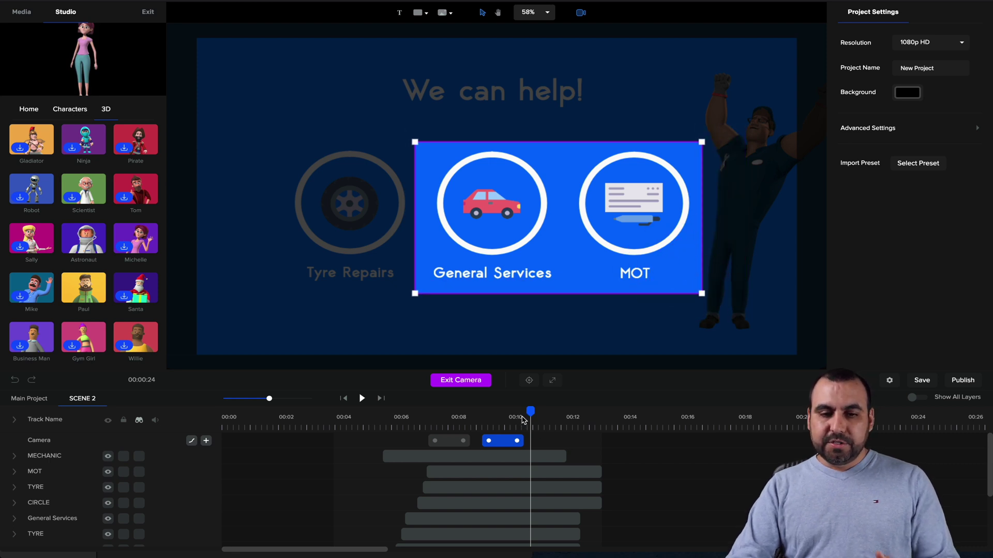
# Preview the zoom from about 00:06, then return the playhead to about 00:10.6.
pyautogui.moveTo(527, 412); pyautogui.dragTo(401, 412)
pyautogui.press('space')
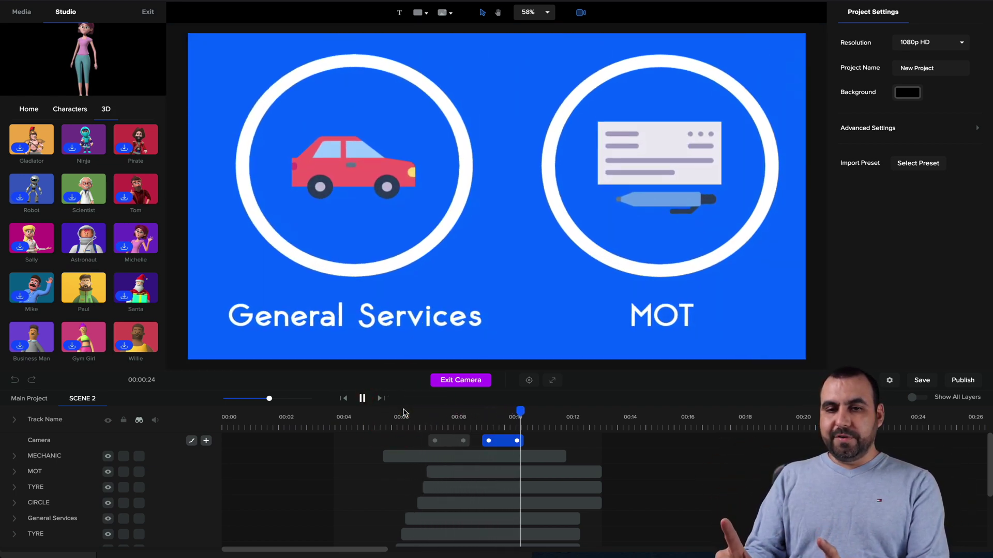
pyautogui.press('space')
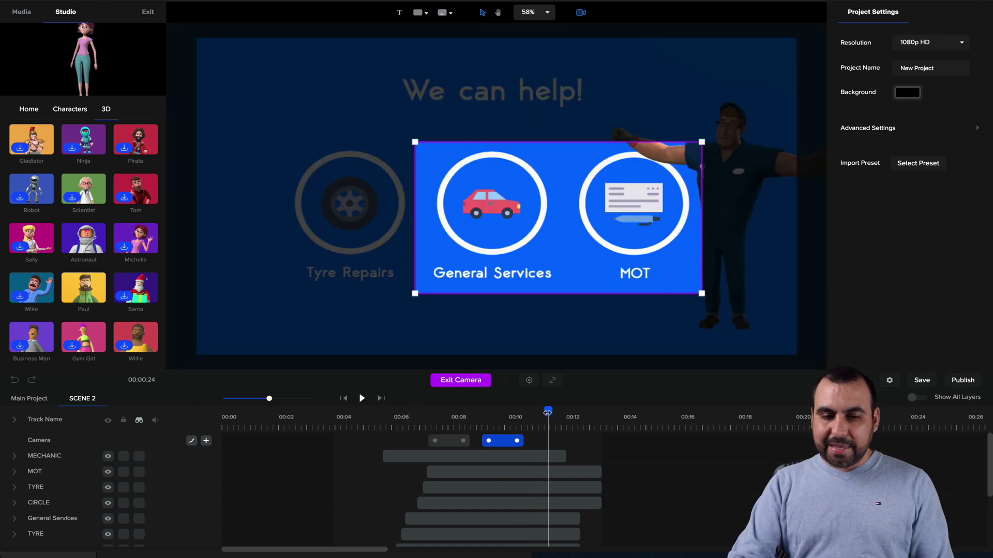
pyautogui.moveTo(548, 412); pyautogui.dragTo(531, 412)
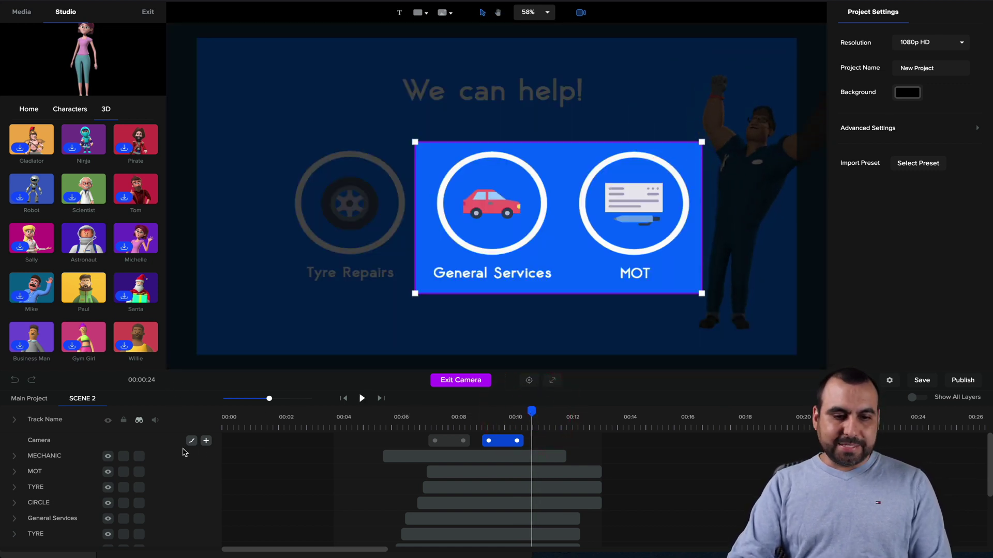
# Add a third camera keyframe at 00:12 that expands back to the full canvas.
pyautogui.click(205, 441)
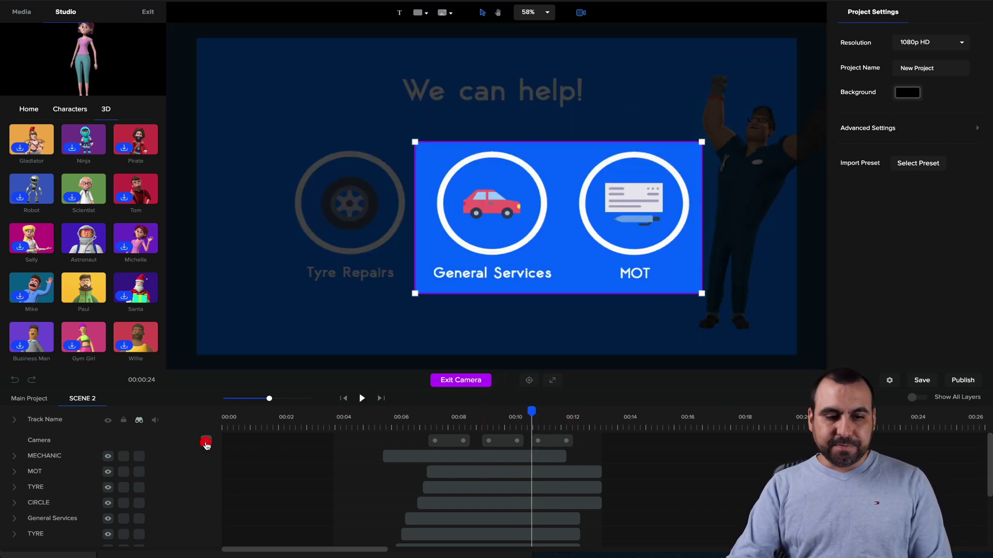
pyautogui.click(527, 415)
pyautogui.moveTo(527, 416); pyautogui.dragTo(574, 412)
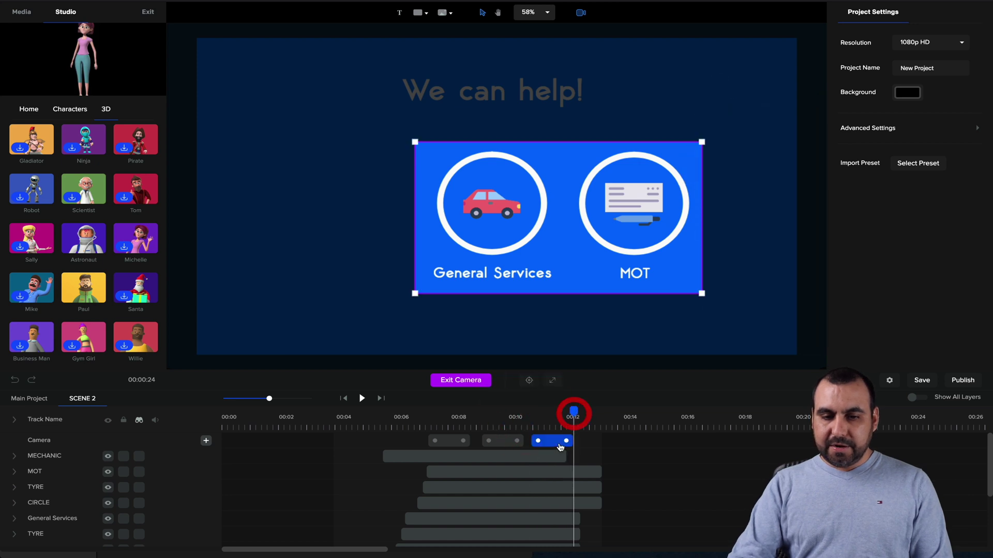
pyautogui.click(560, 446)
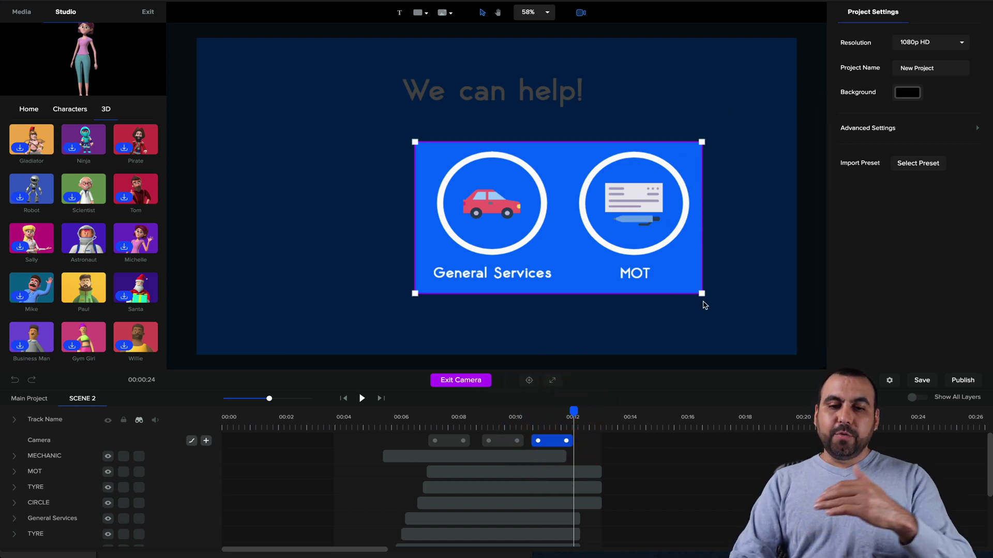
pyautogui.click(553, 382)
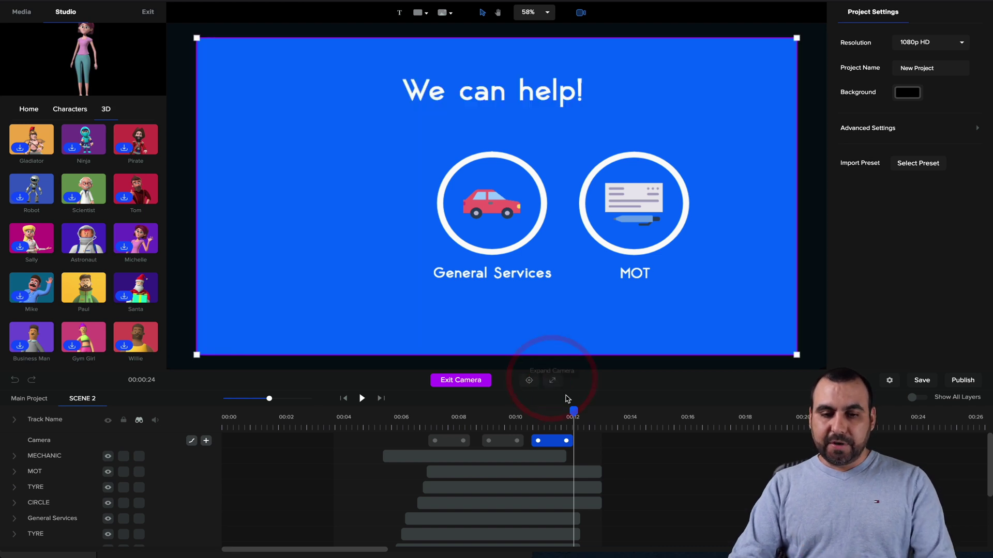
# Play back from about 00:06.5 and step through the tyre animation to check the camera moves.
pyautogui.moveTo(572, 416); pyautogui.dragTo(417, 413)
pyautogui.press('space')
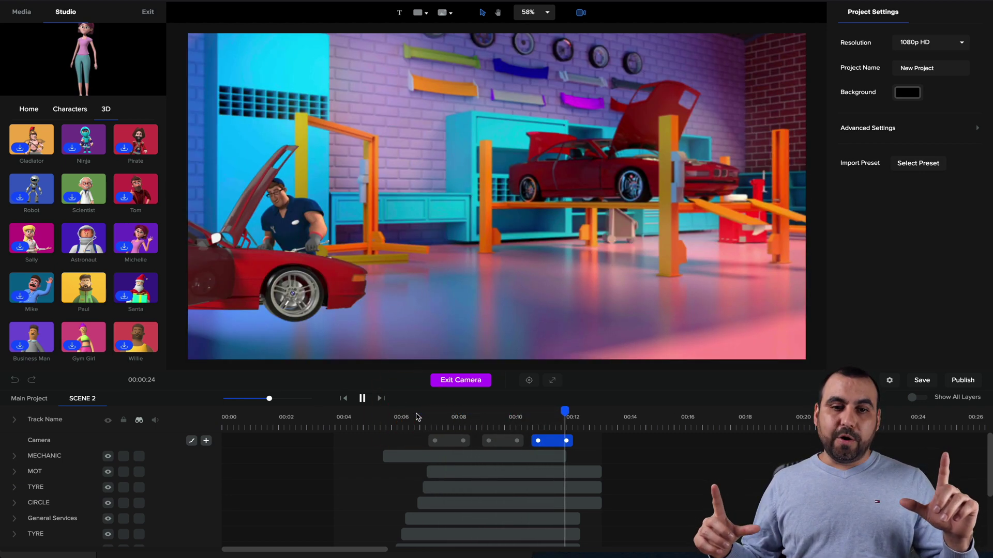
pyautogui.press('space')
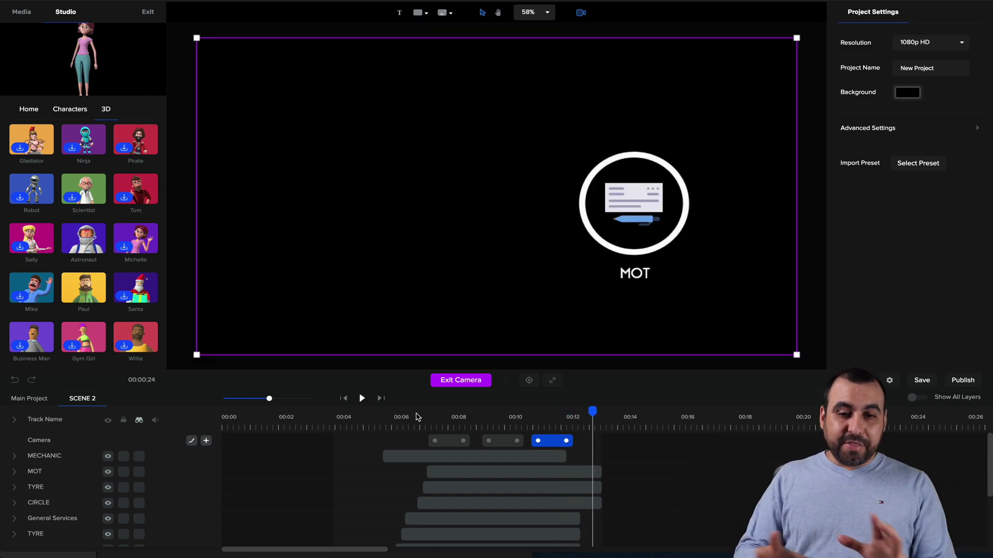
pyautogui.click(451, 431)
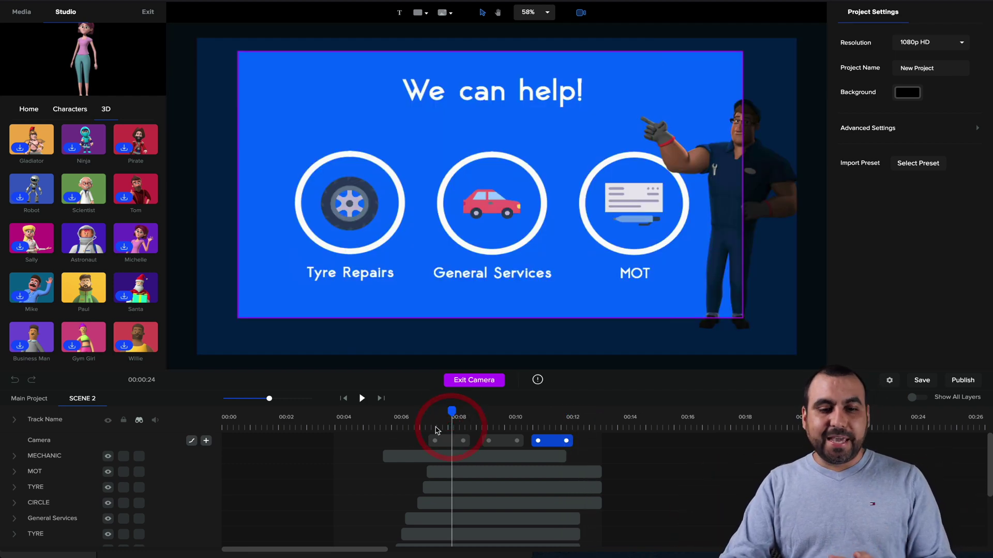
pyautogui.click(351, 410)
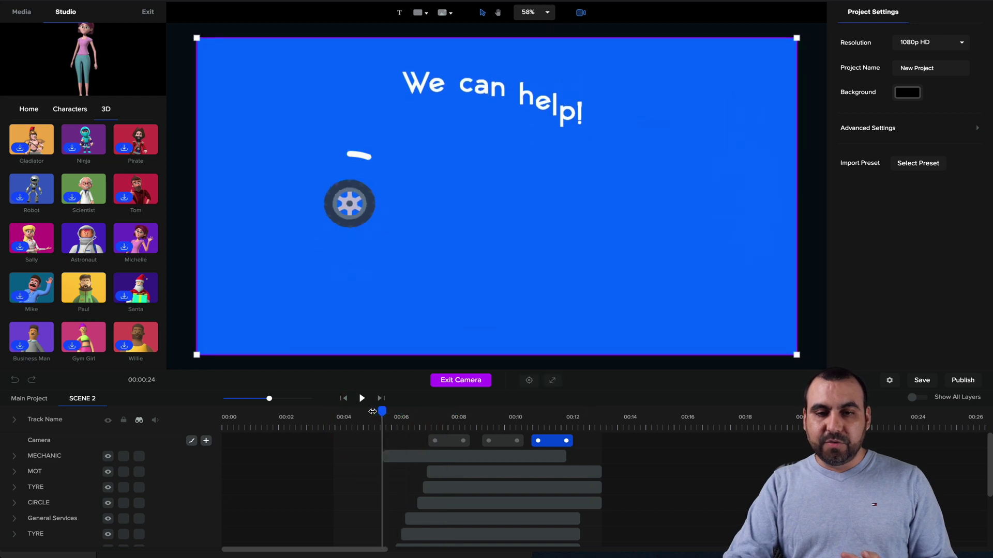
pyautogui.moveTo(351, 410); pyautogui.dragTo(390, 408)
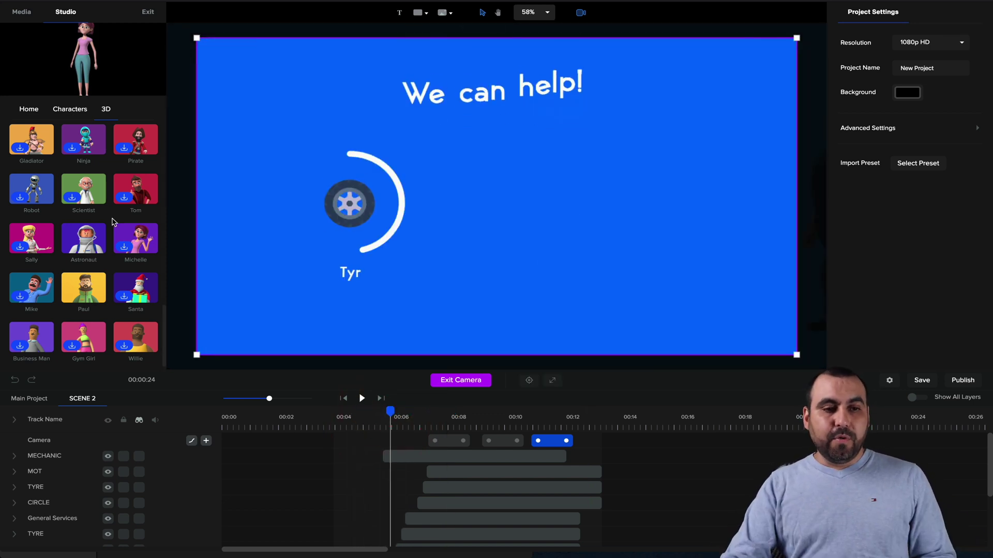
pyautogui.click(83, 111)
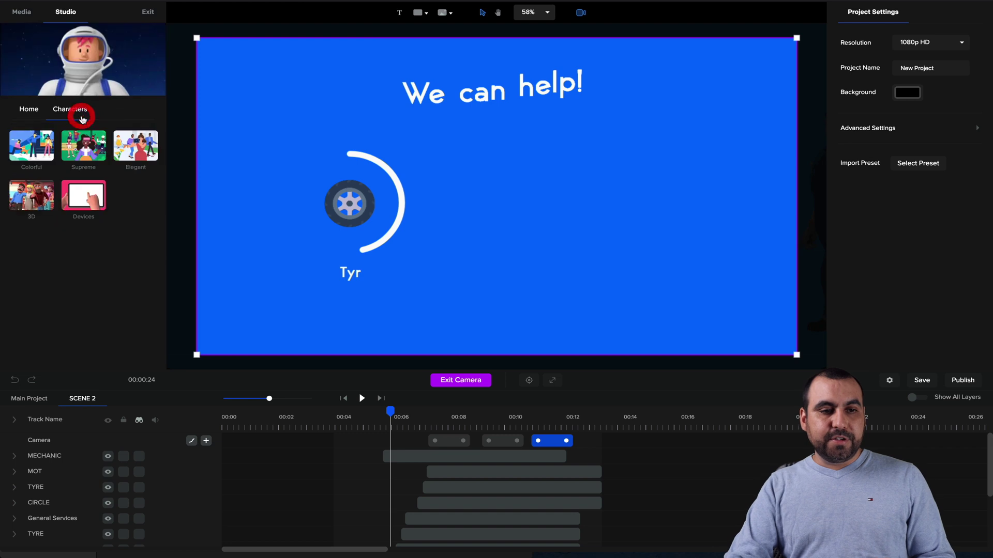
# Browse the Studio Scenes templates, then switch to the Main Project timeline showing Scenes 1–4.
pyautogui.click(40, 114)
pyautogui.click(66, 11)
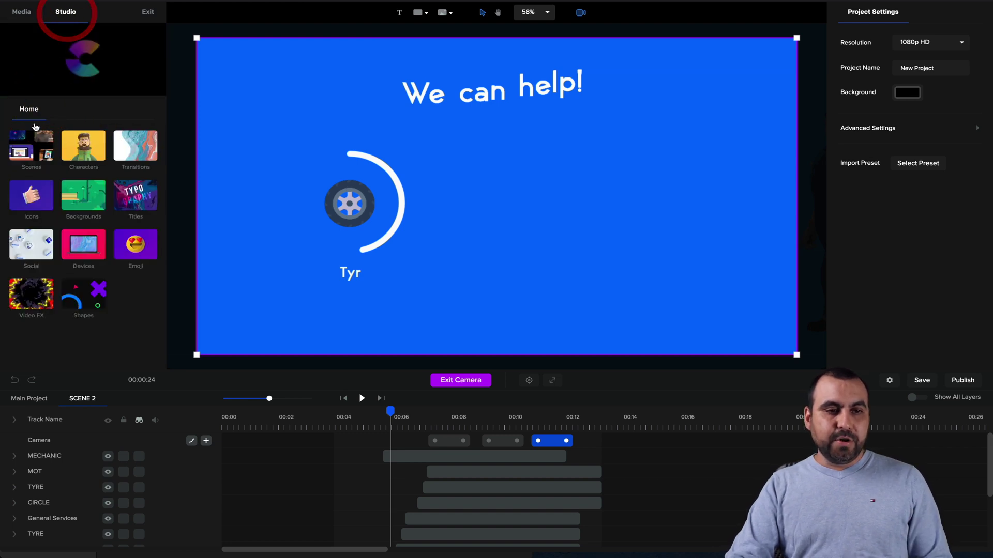
pyautogui.click(34, 138)
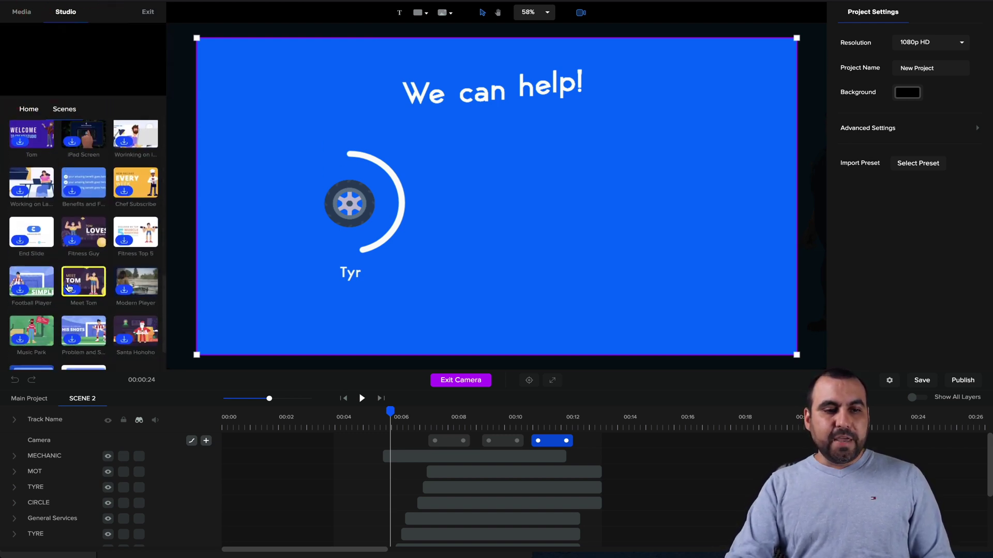
pyautogui.scroll(2, 69, 288)
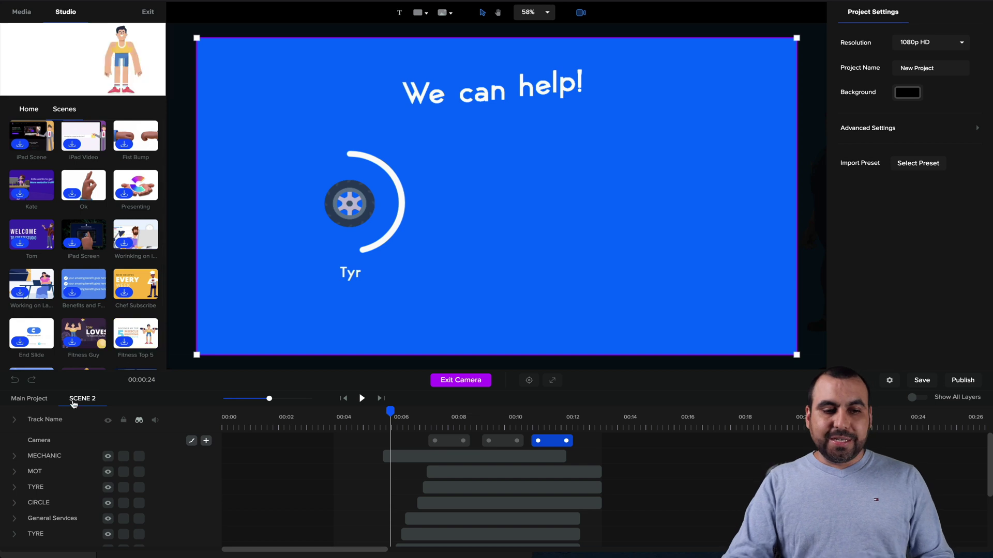
pyautogui.click(45, 400)
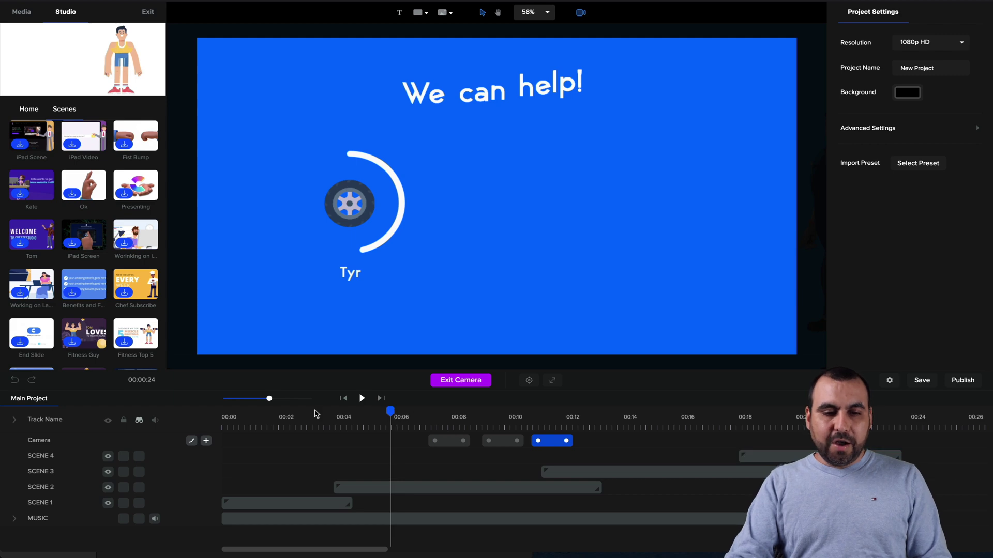
# Move the main timeline to 00:18 to show Scene 4's end slide.
pyautogui.moveTo(243, 416); pyautogui.dragTo(797, 412)
pyautogui.click(742, 411)
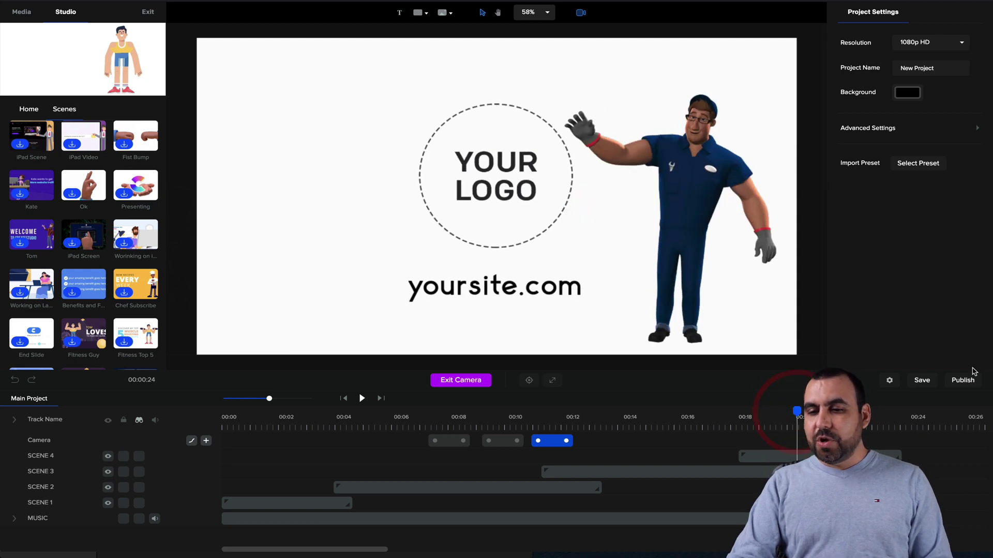
# In Scene 4, replace the YOUR LOGO placeholder with the imported 'logo veeme white fontR copy' PNG.
pyautogui.click(796, 411)
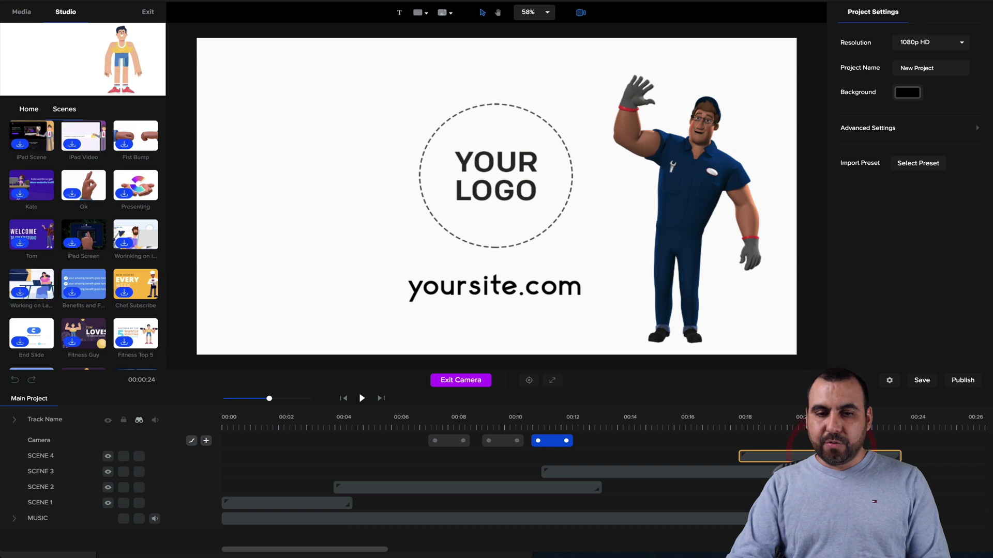
pyautogui.doubleClick(811, 456)
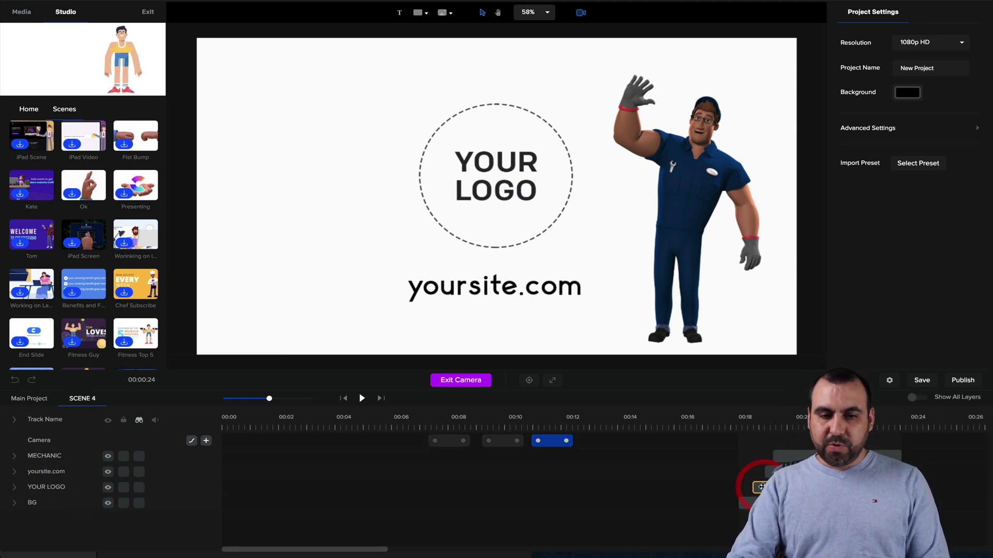
pyautogui.click(481, 380)
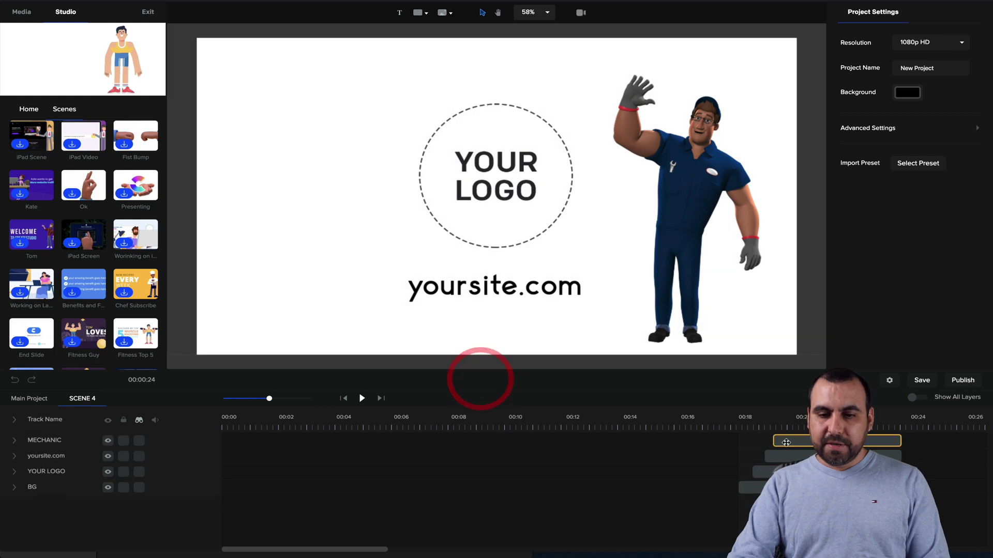
pyautogui.click(764, 472)
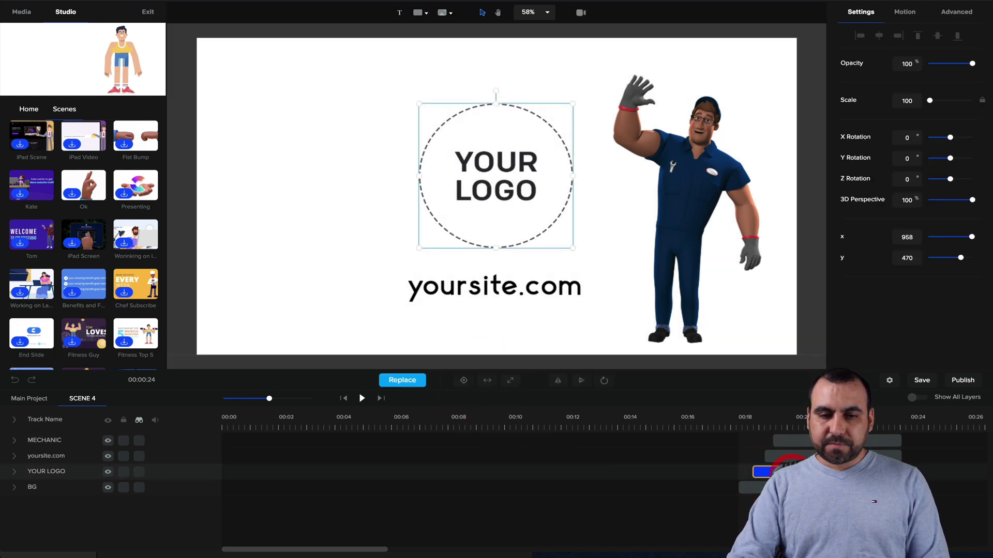
pyautogui.click(406, 381)
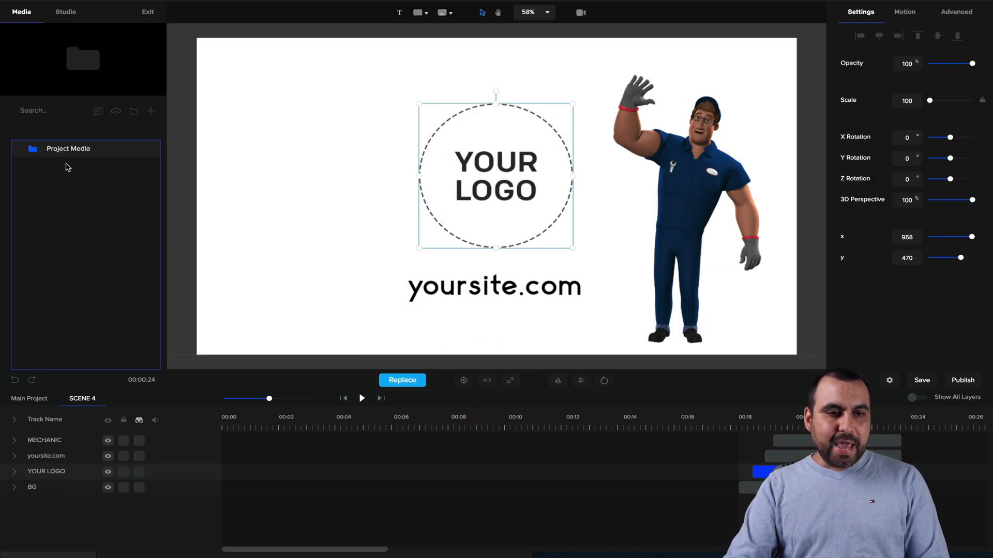
pyautogui.click(257, 538)
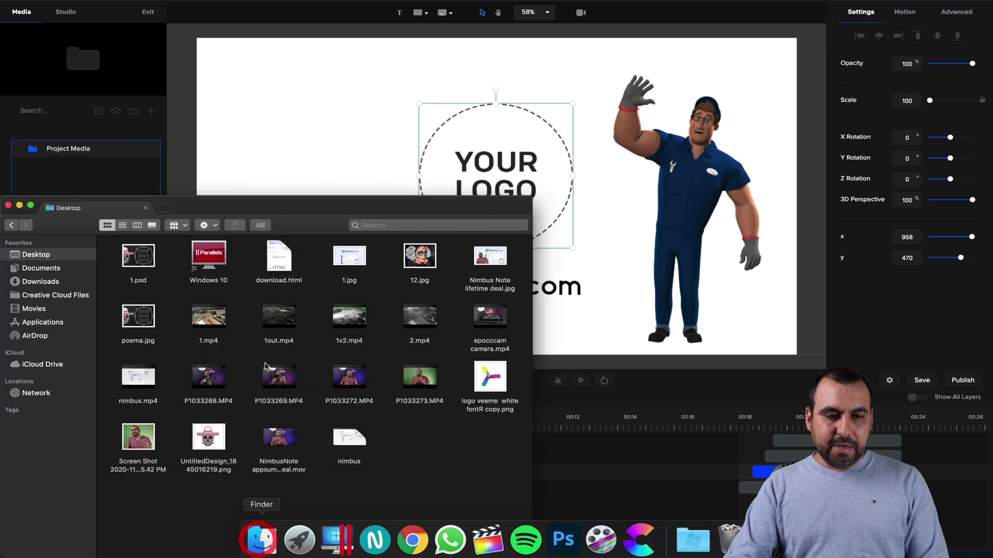
pyautogui.moveTo(490, 379); pyautogui.dragTo(118, 178)
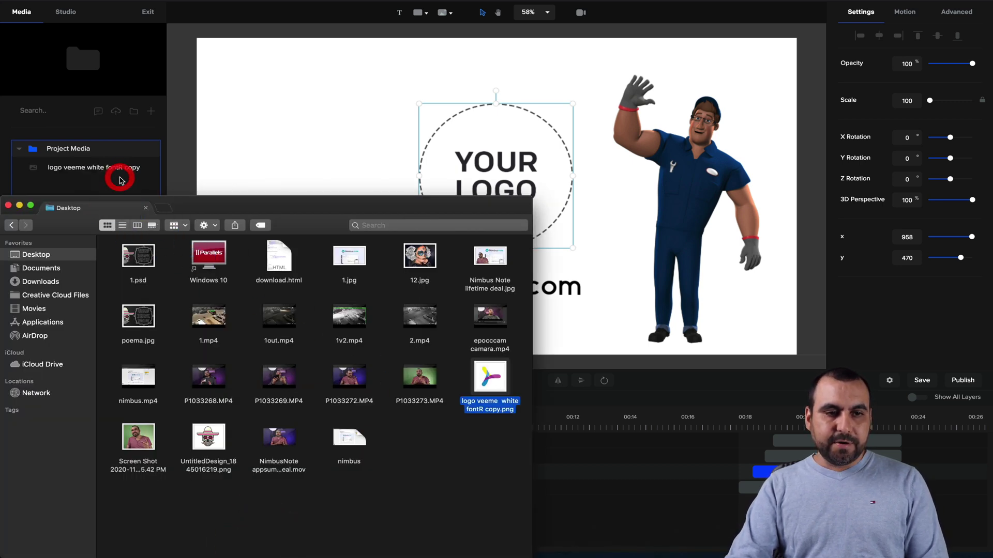
pyautogui.click(118, 178)
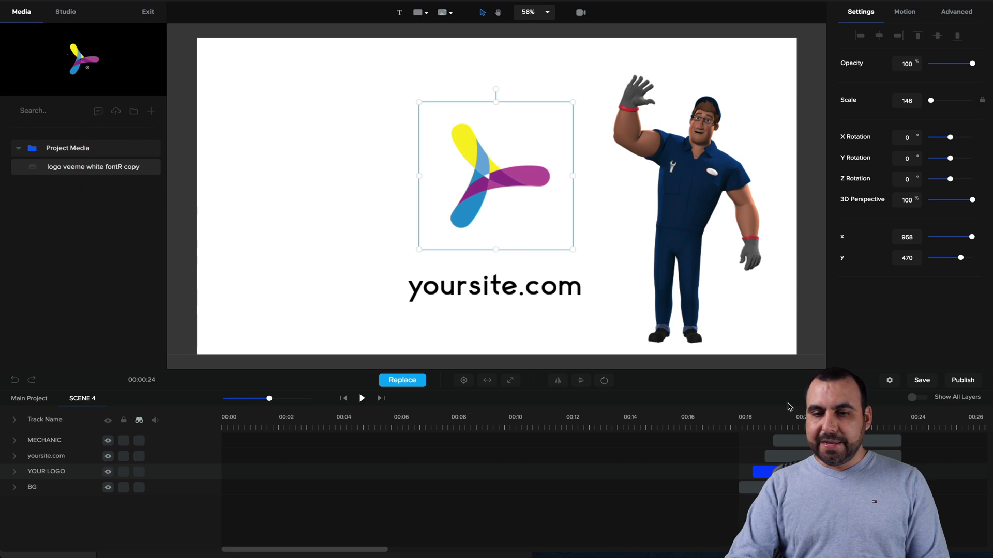
pyautogui.moveTo(765, 409); pyautogui.dragTo(739, 411)
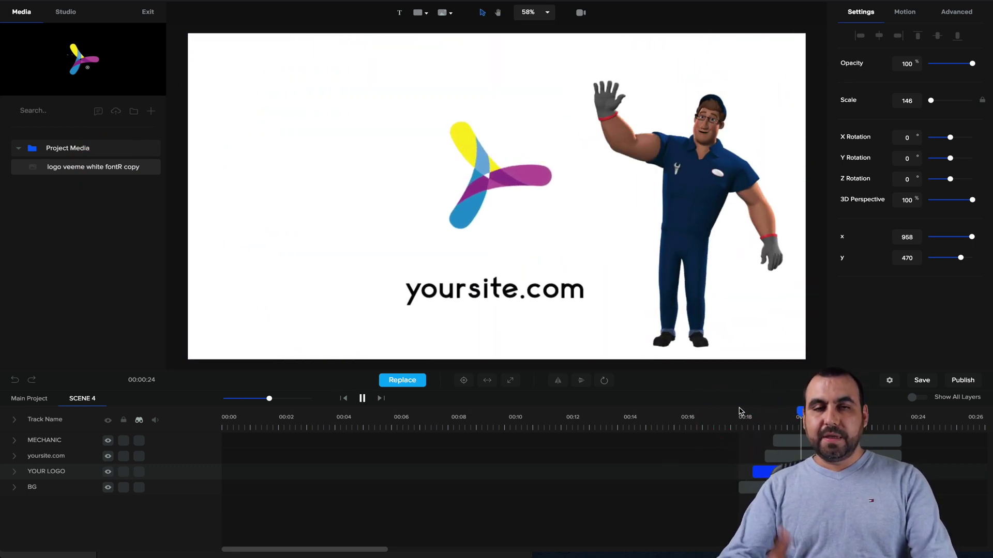
# Change the end slide's yoursite.com text to saasmaster.net and preview it from 00:18.
pyautogui.click(792, 458)
pyautogui.doubleClick(451, 283)
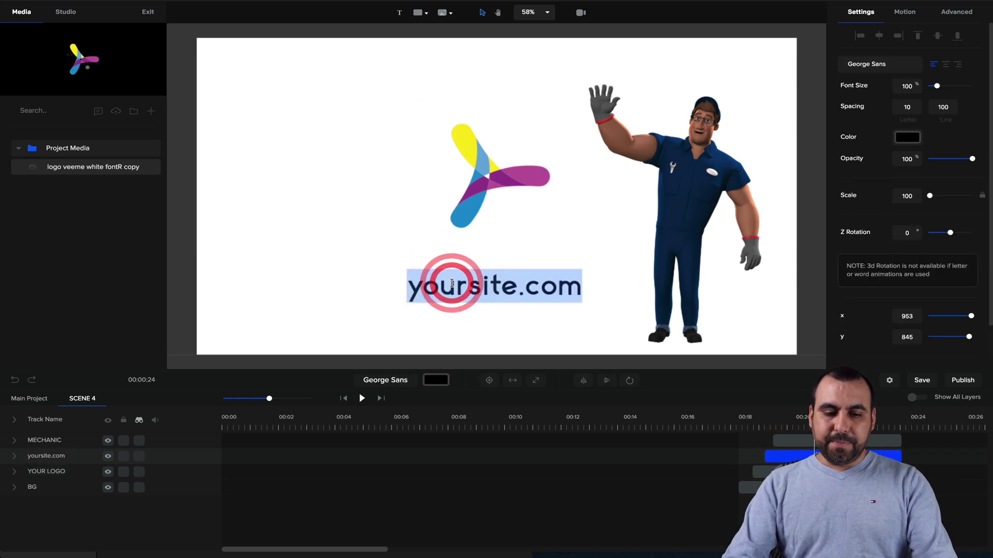
pyautogui.write('saasmas')
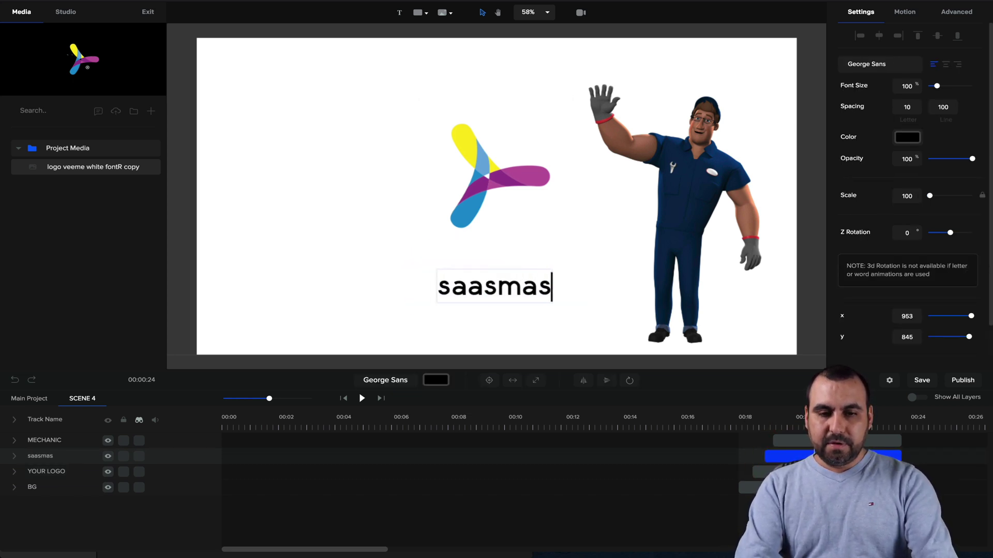
pyautogui.write('ter.net')
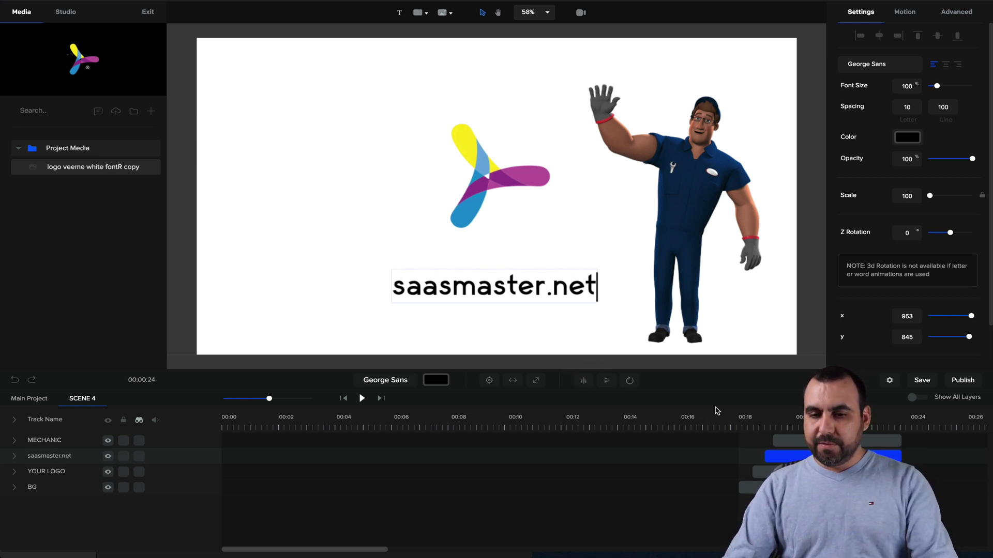
pyautogui.click(747, 423)
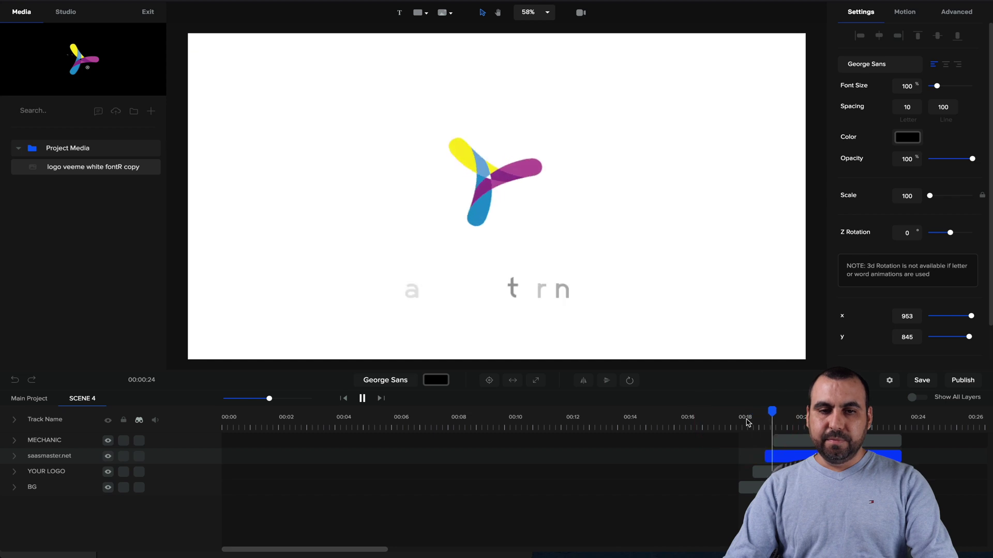
pyautogui.press('space')
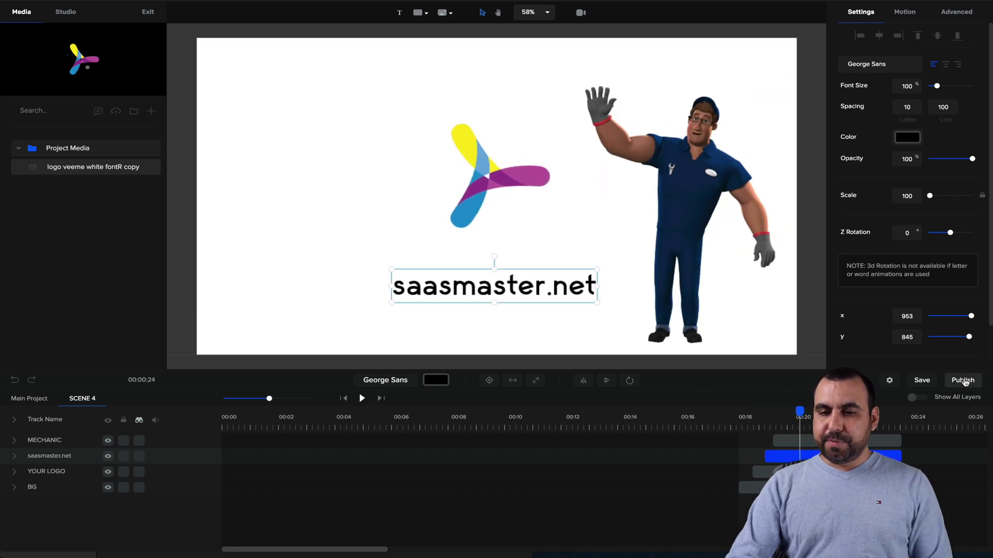
pyautogui.click(963, 381)
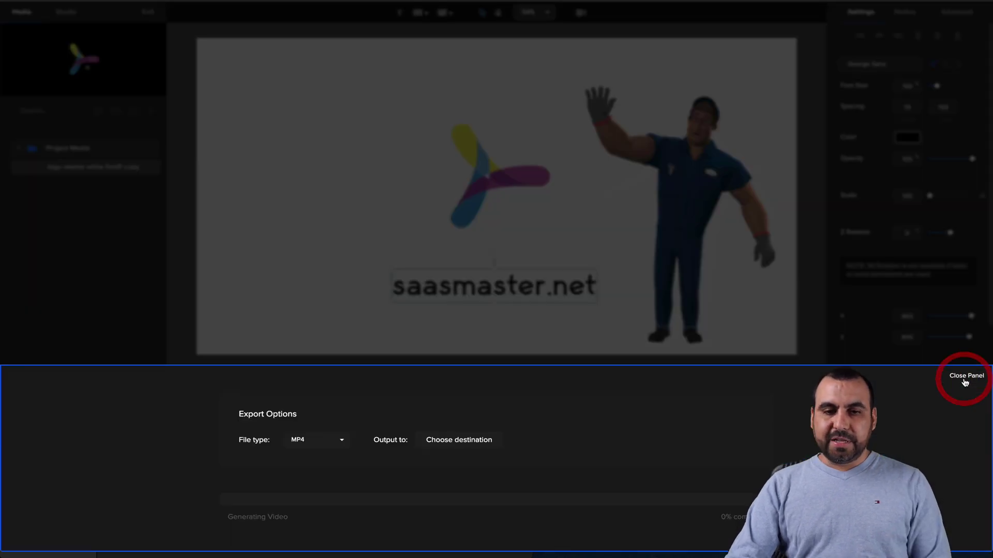
# Check the export file types and destination, cancel without exporting, and choose Exit.
pyautogui.click(340, 441)
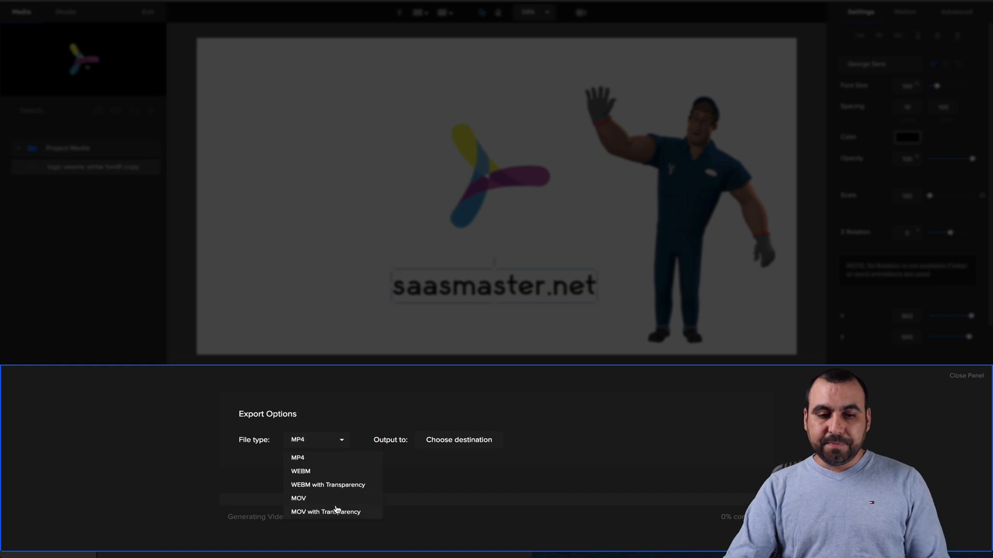
pyautogui.click(496, 440)
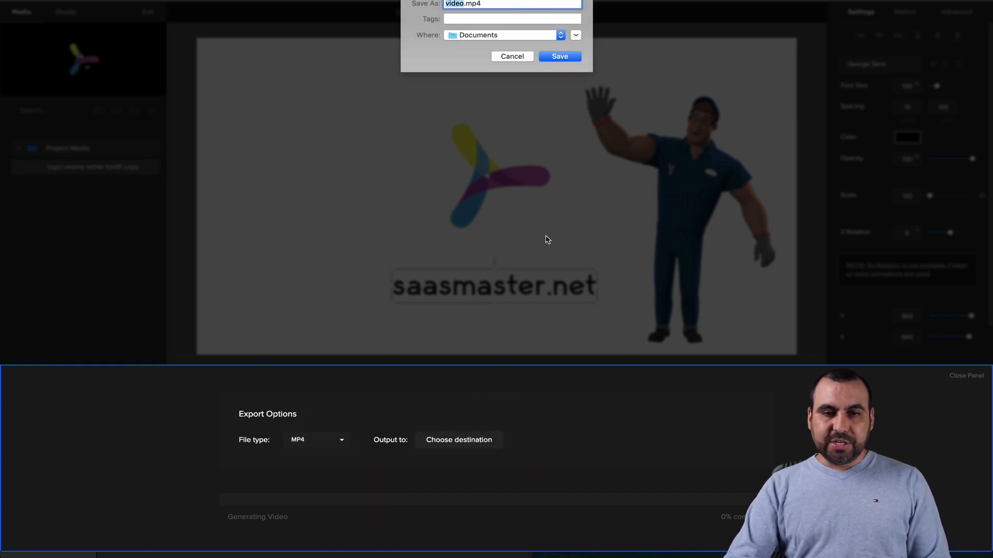
pyautogui.click(517, 57)
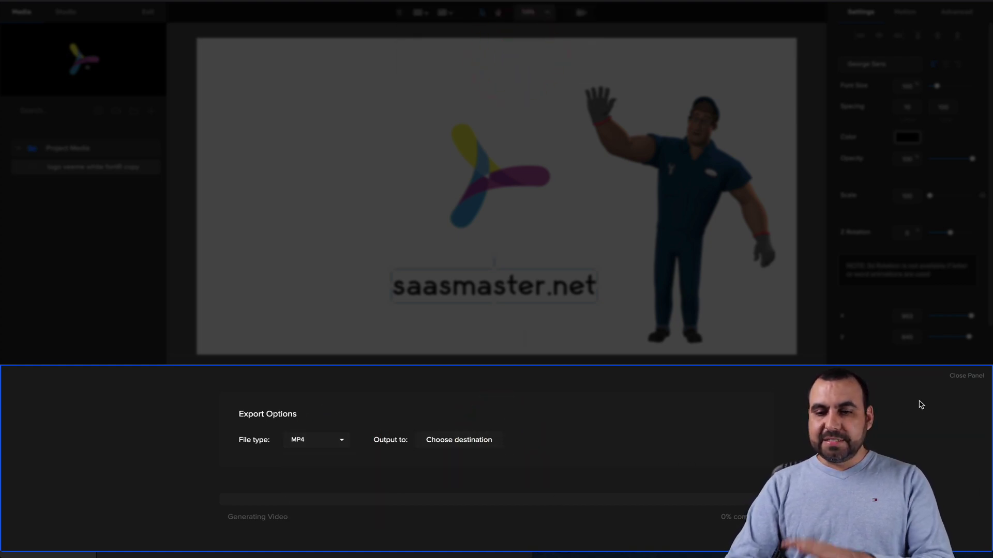
pyautogui.click(965, 377)
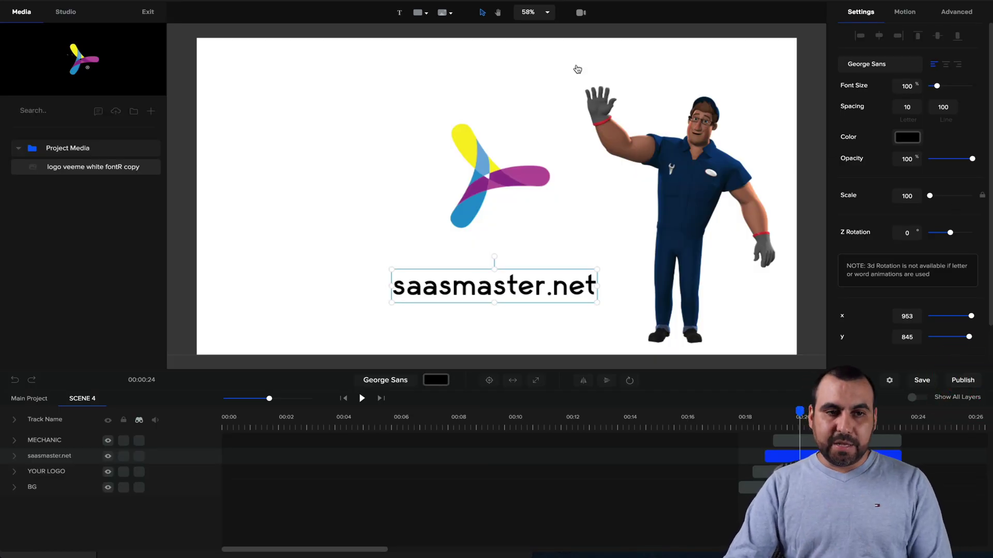
pyautogui.click(148, 11)
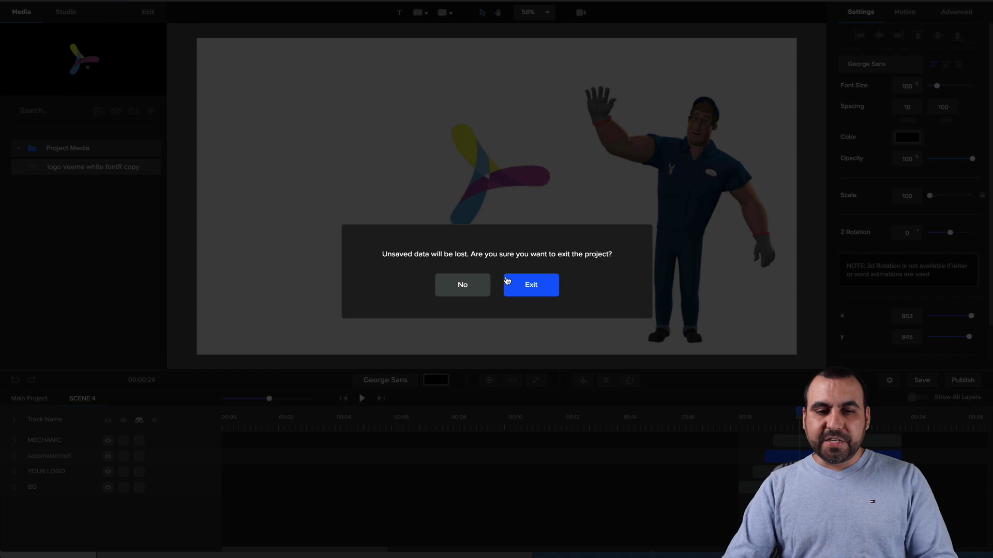
# Confirm exiting, then start a new project from the Logo Intro template Bouncing Ball Logo Sting.
pyautogui.click(514, 287)
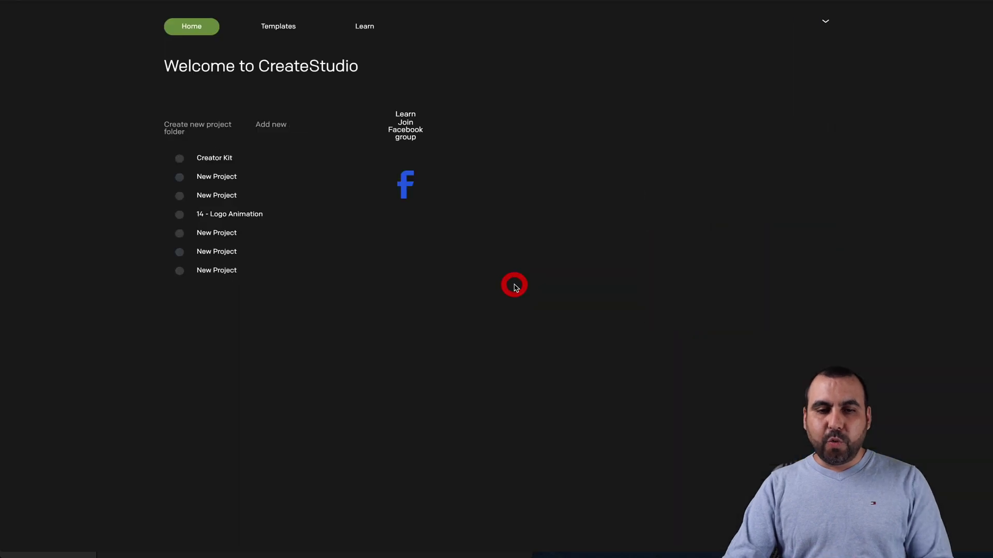
pyautogui.click(279, 32)
pyautogui.click(470, 97)
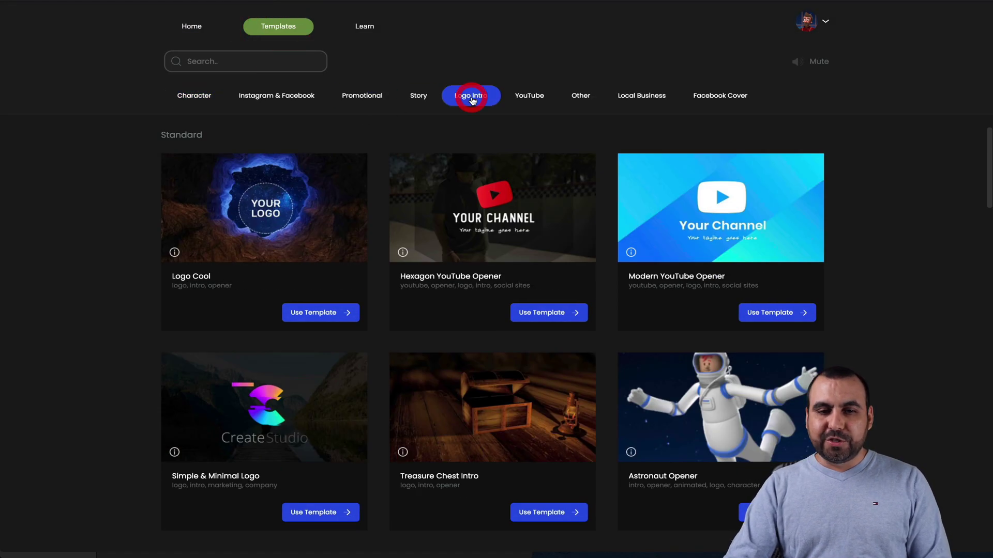
pyautogui.scroll(-5, 528, 303)
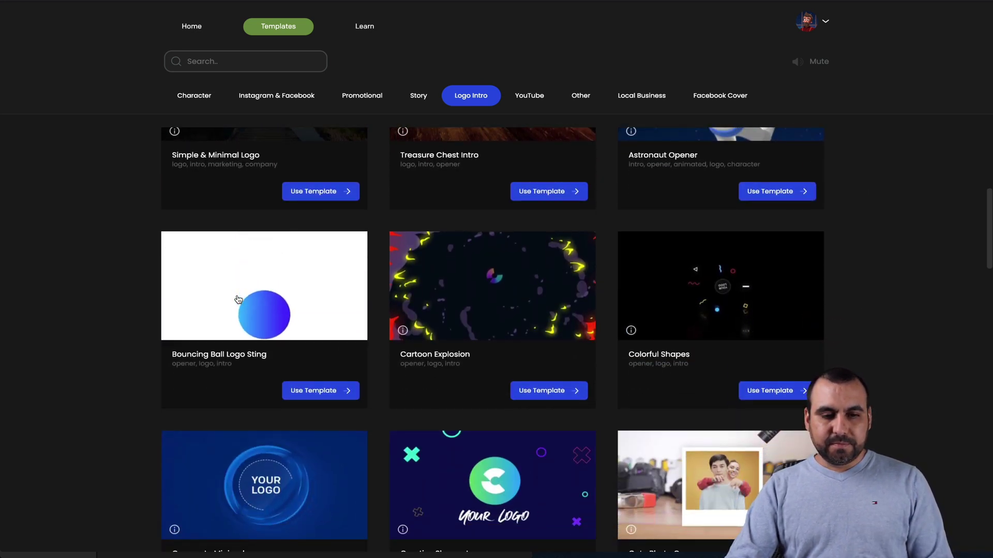
pyautogui.click(312, 385)
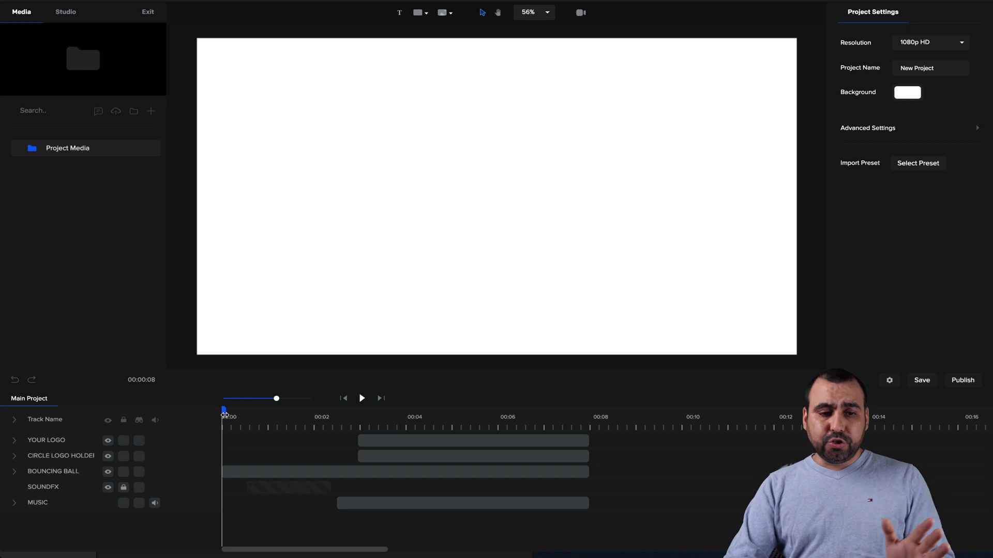
# Replace the YOUR LOGO placeholder in the white circle with the logo PNG imported from the desktop.
pyautogui.moveTo(224, 413); pyautogui.dragTo(449, 414)
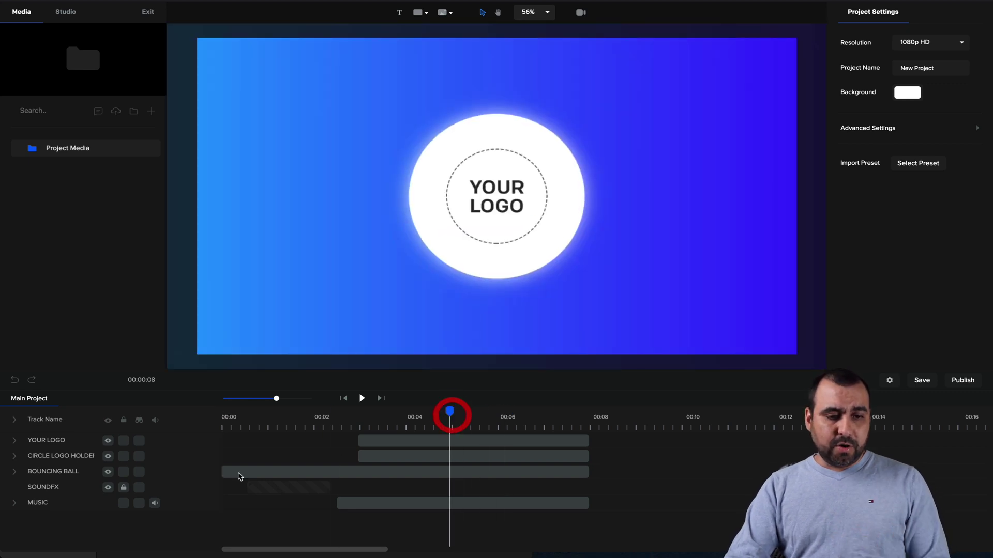
pyautogui.click(60, 443)
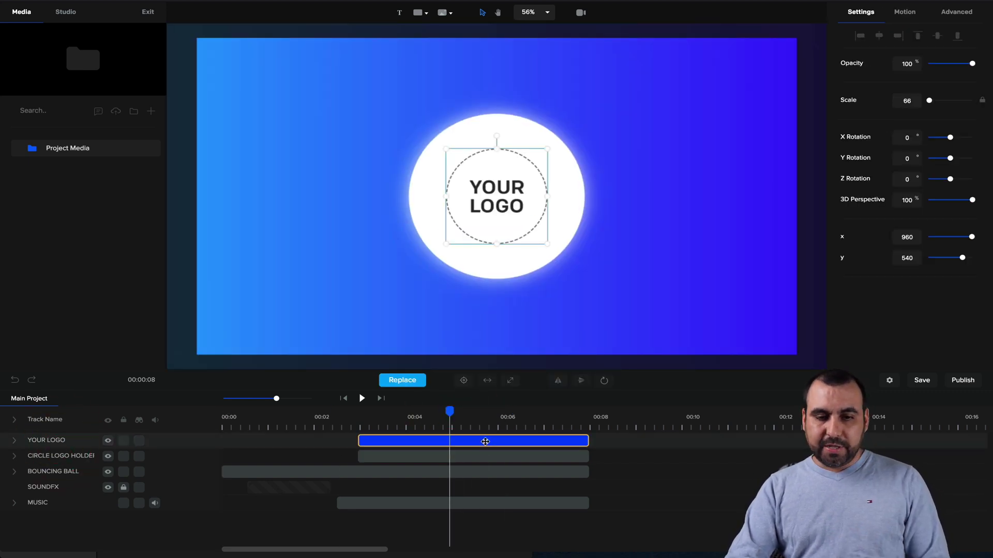
pyautogui.click(402, 379)
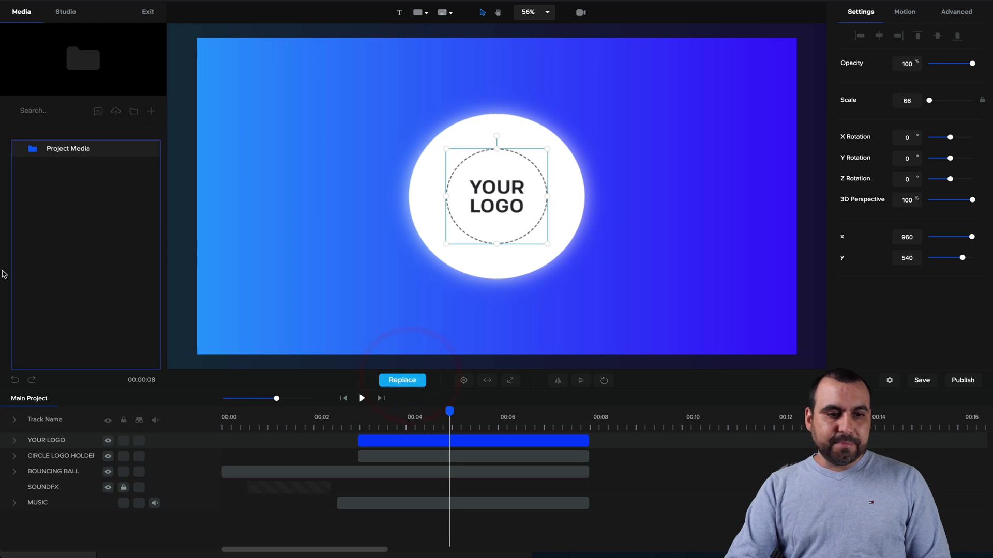
pyautogui.moveTo(283, 556)
pyautogui.click(261, 534)
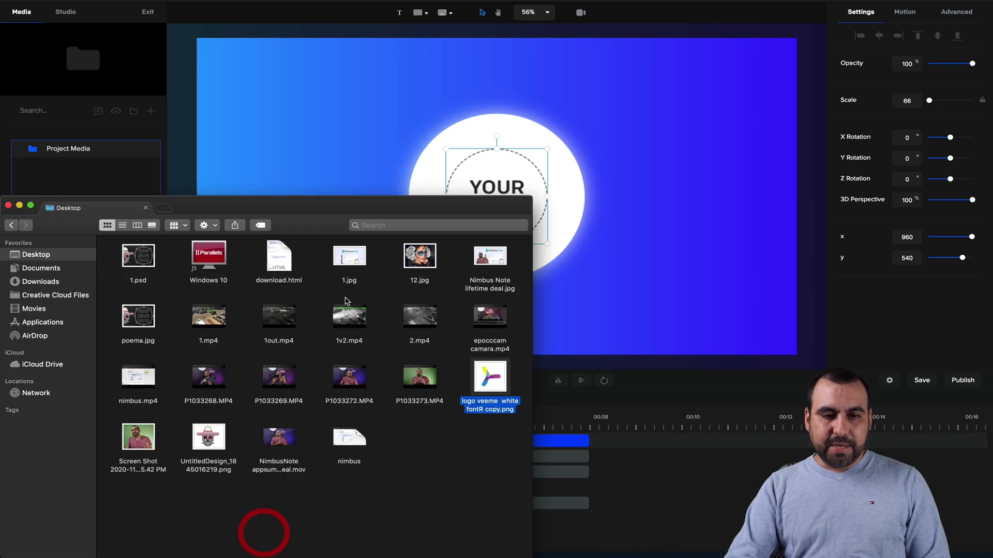
pyautogui.moveTo(471, 370); pyautogui.dragTo(122, 186)
pyautogui.click(109, 166)
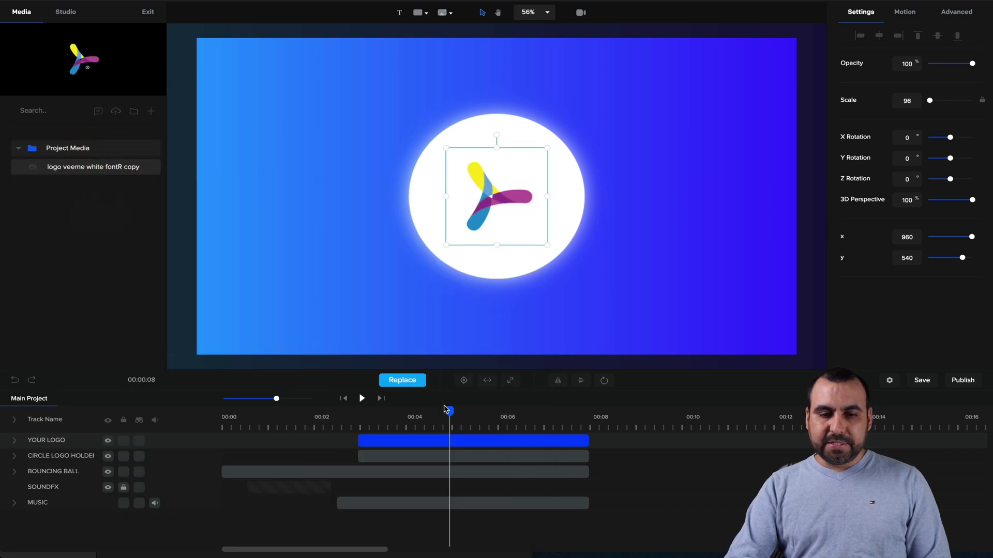
# Play the intro from the start to preview the new logo.
pyautogui.moveTo(400, 410); pyautogui.dragTo(206, 410)
pyautogui.press('space')
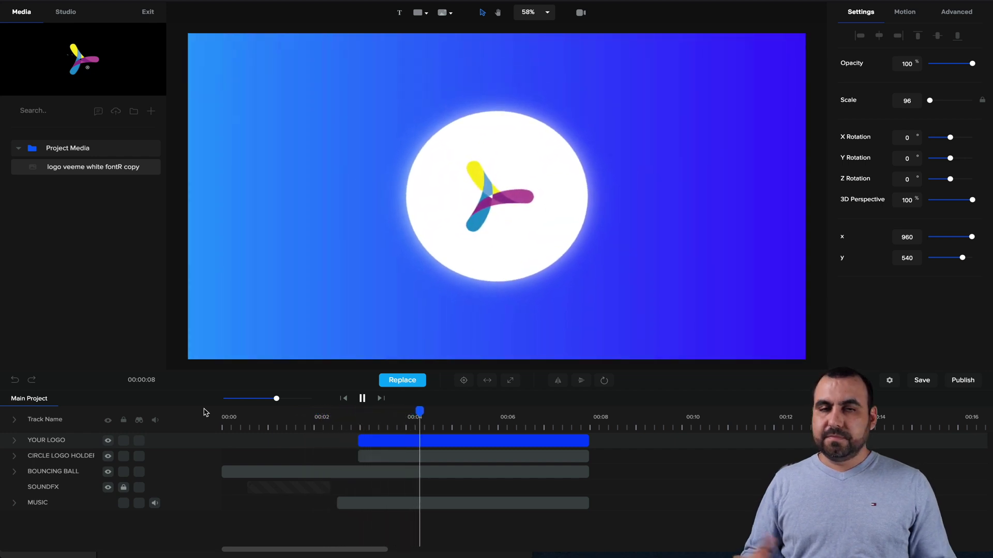
pyautogui.press('space')
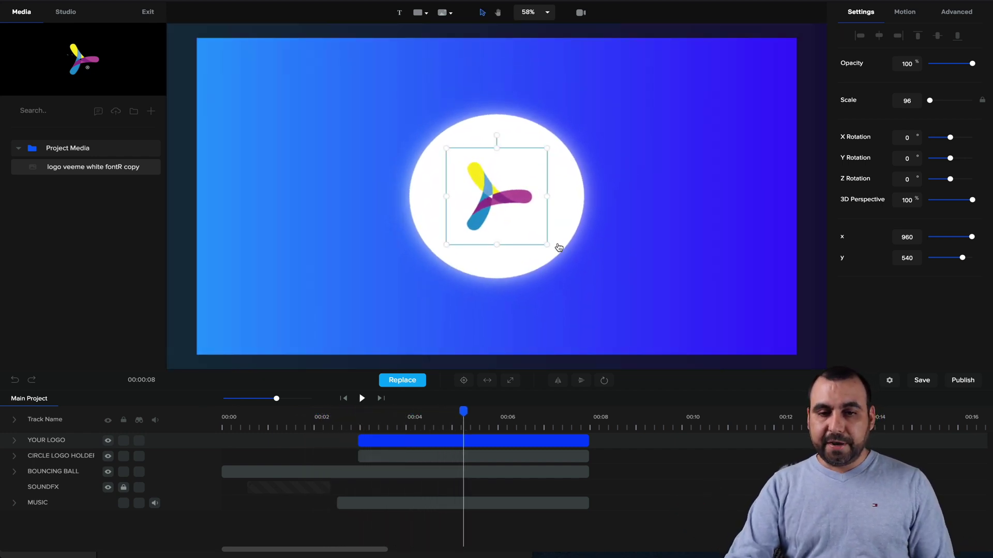
# Enlarge the logo inside the white circle, leaving the circle holder in place.
pyautogui.moveTo(547, 245); pyautogui.dragTo(583, 278)
pyautogui.click(556, 247)
pyautogui.click(571, 262)
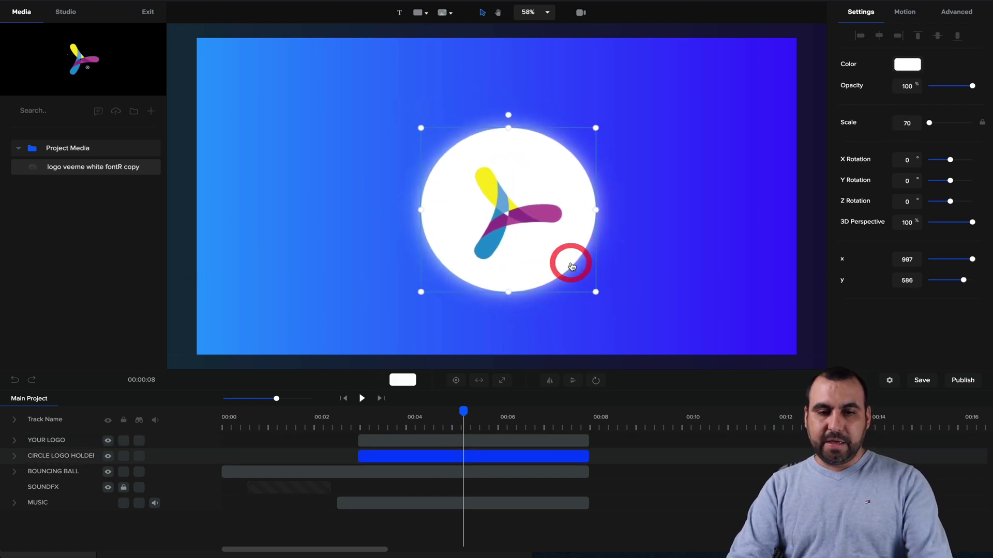
pyautogui.click(535, 439)
pyautogui.moveTo(523, 204)
pyautogui.mouseDown()
pyautogui.moveTo(493, 181)
pyautogui.moveTo(531, 208)
pyautogui.mouseUp()
pyautogui.click(532, 208)
pyautogui.click(513, 202)
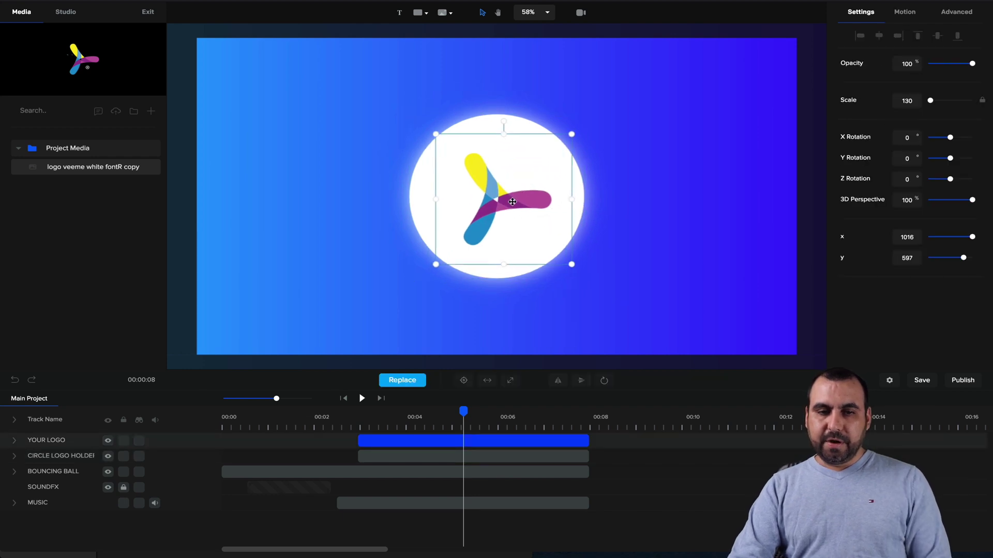
# Open the Color Panel for the blue BOUNCING BALL layer, then exit to the home screen.
pyautogui.click(332, 473)
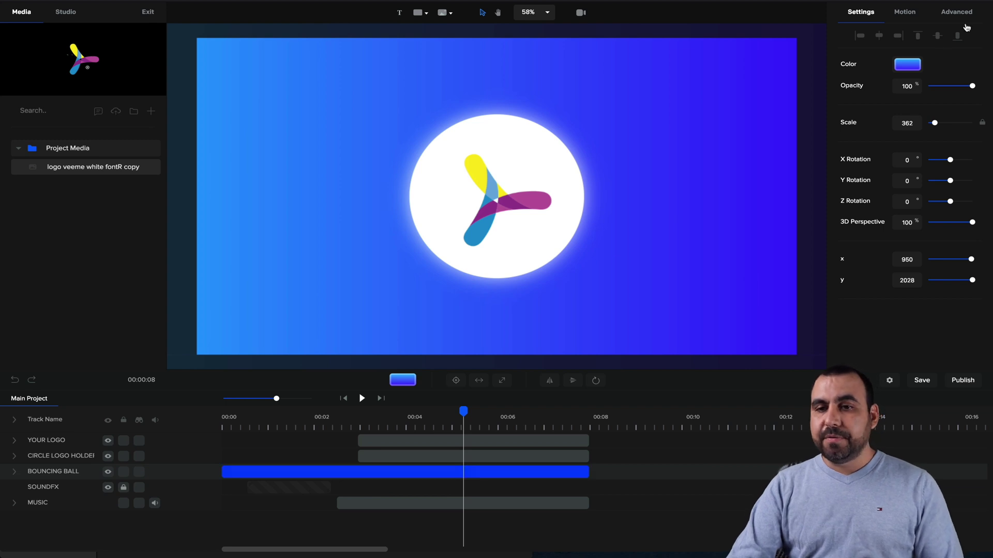
pyautogui.click(917, 65)
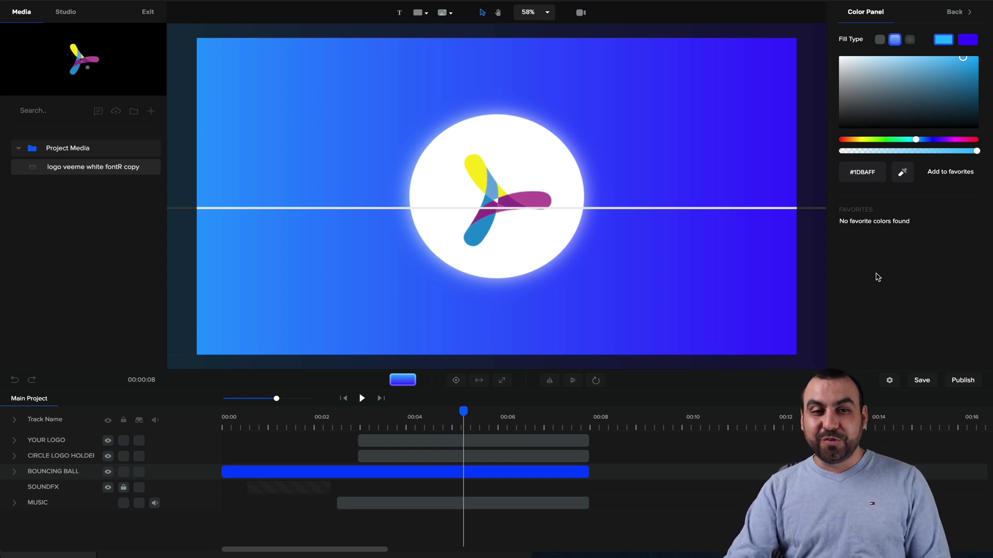
pyautogui.click(148, 11)
# Exit the Bouncing Ball project without saving and browse the Logo Intro templates gallery.
pyautogui.click(529, 285)
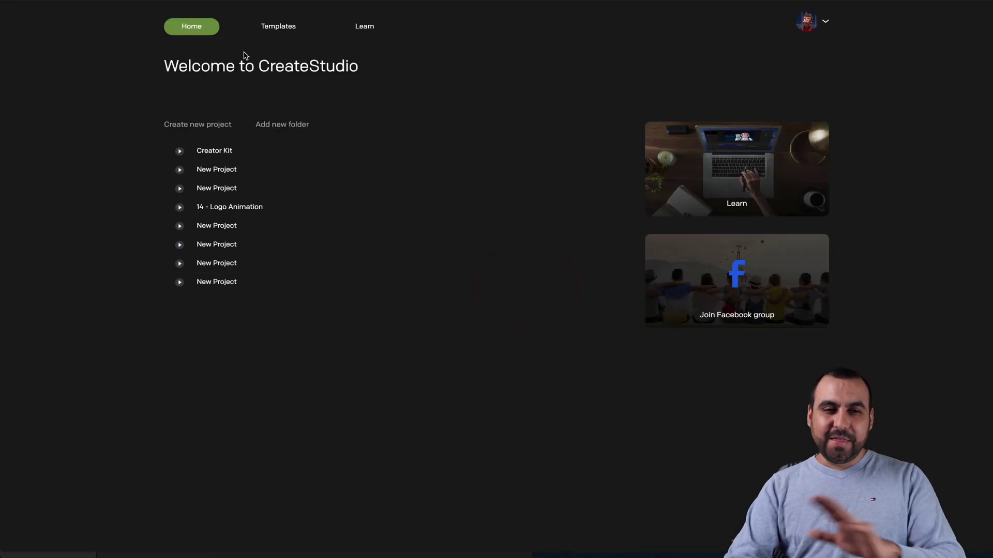
pyautogui.click(278, 26)
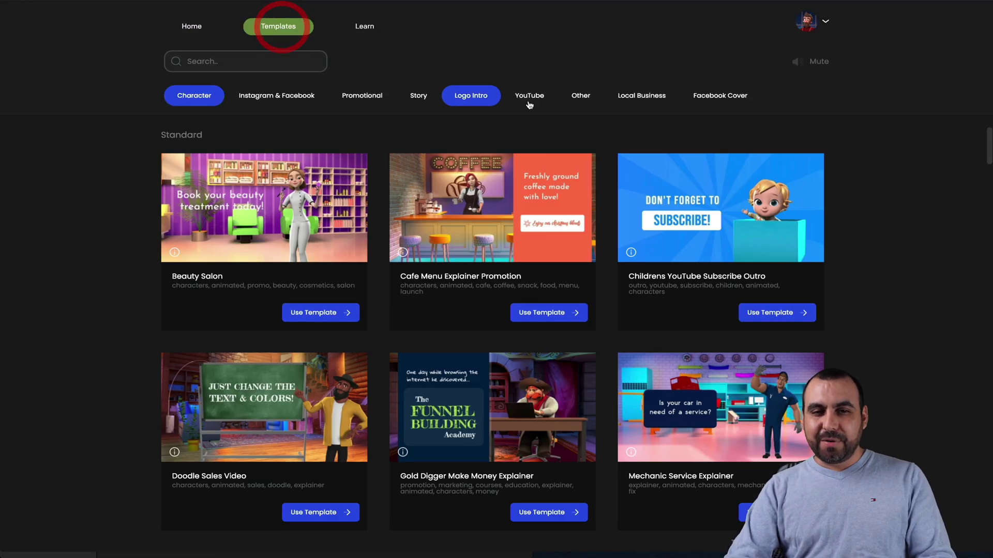
pyautogui.click(470, 95)
pyautogui.scroll(-5, 538, 330)
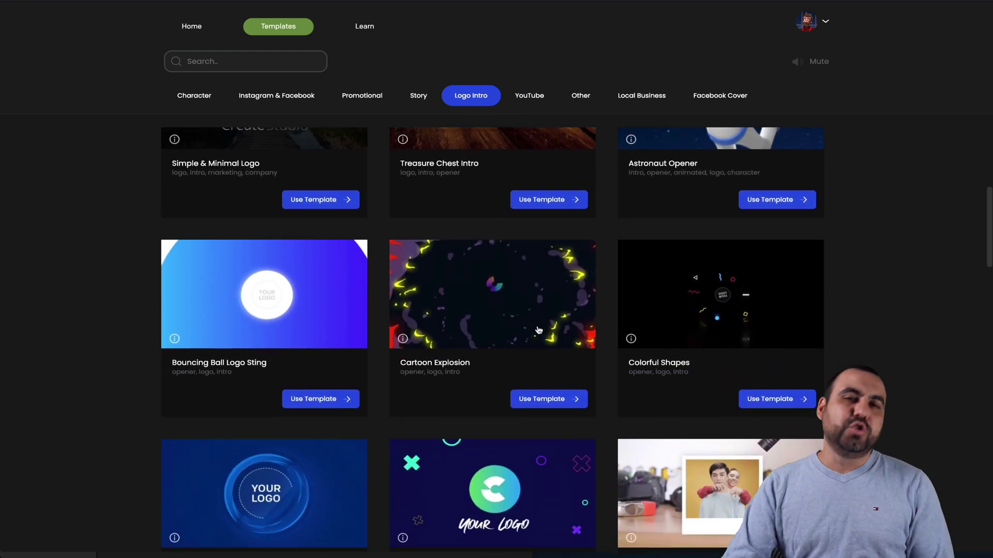
pyautogui.scroll(5, 538, 329)
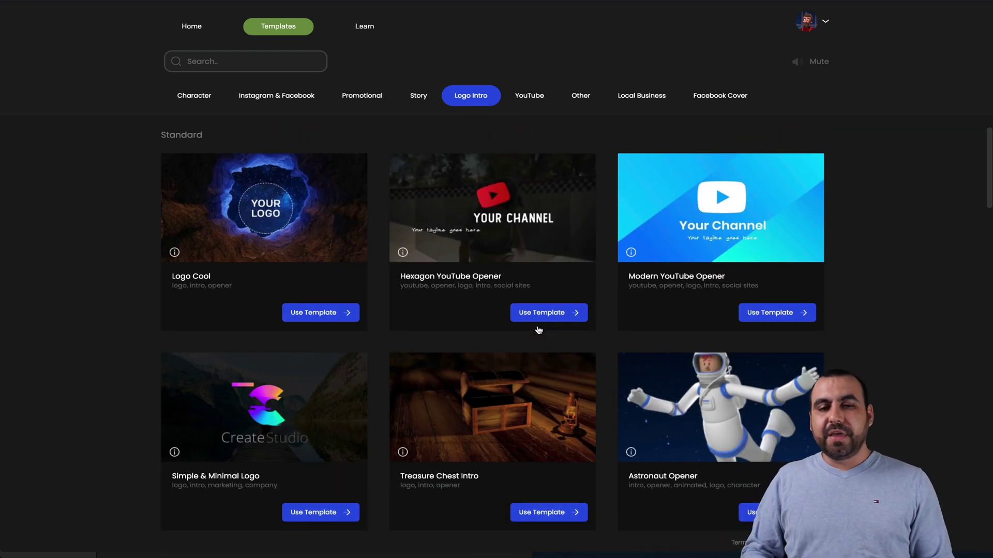